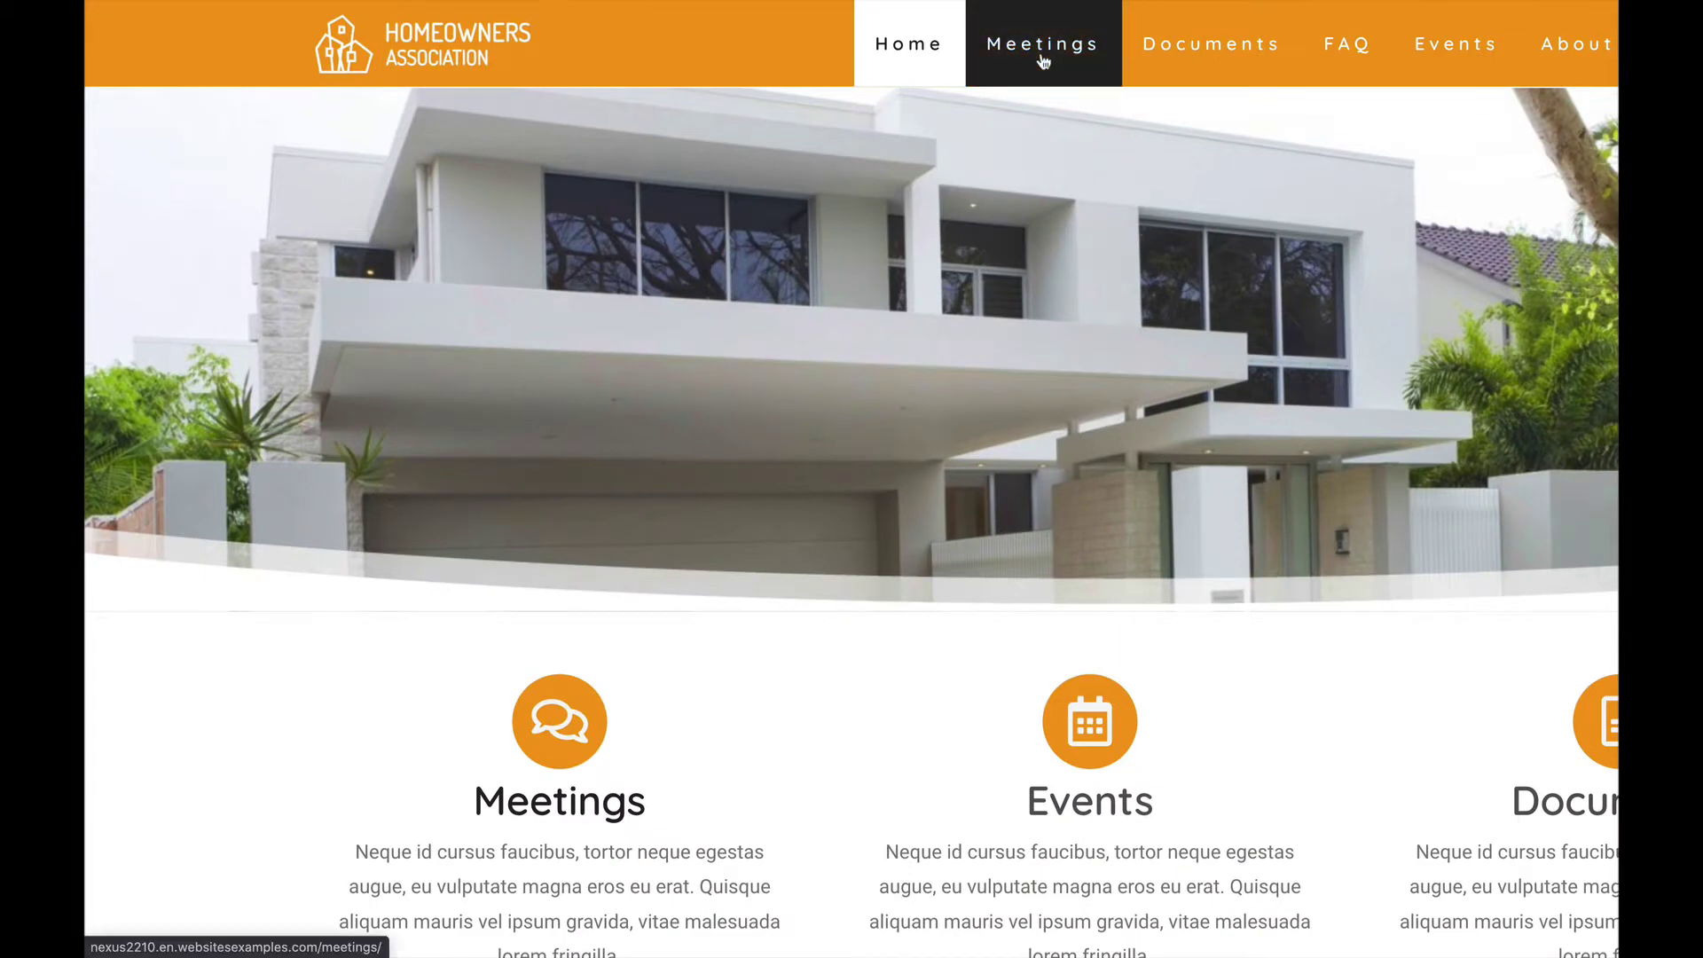
Step: Scroll through the Installed Plugins list to confirm the site has no plugins
scroll(1038, 67, right, 5)
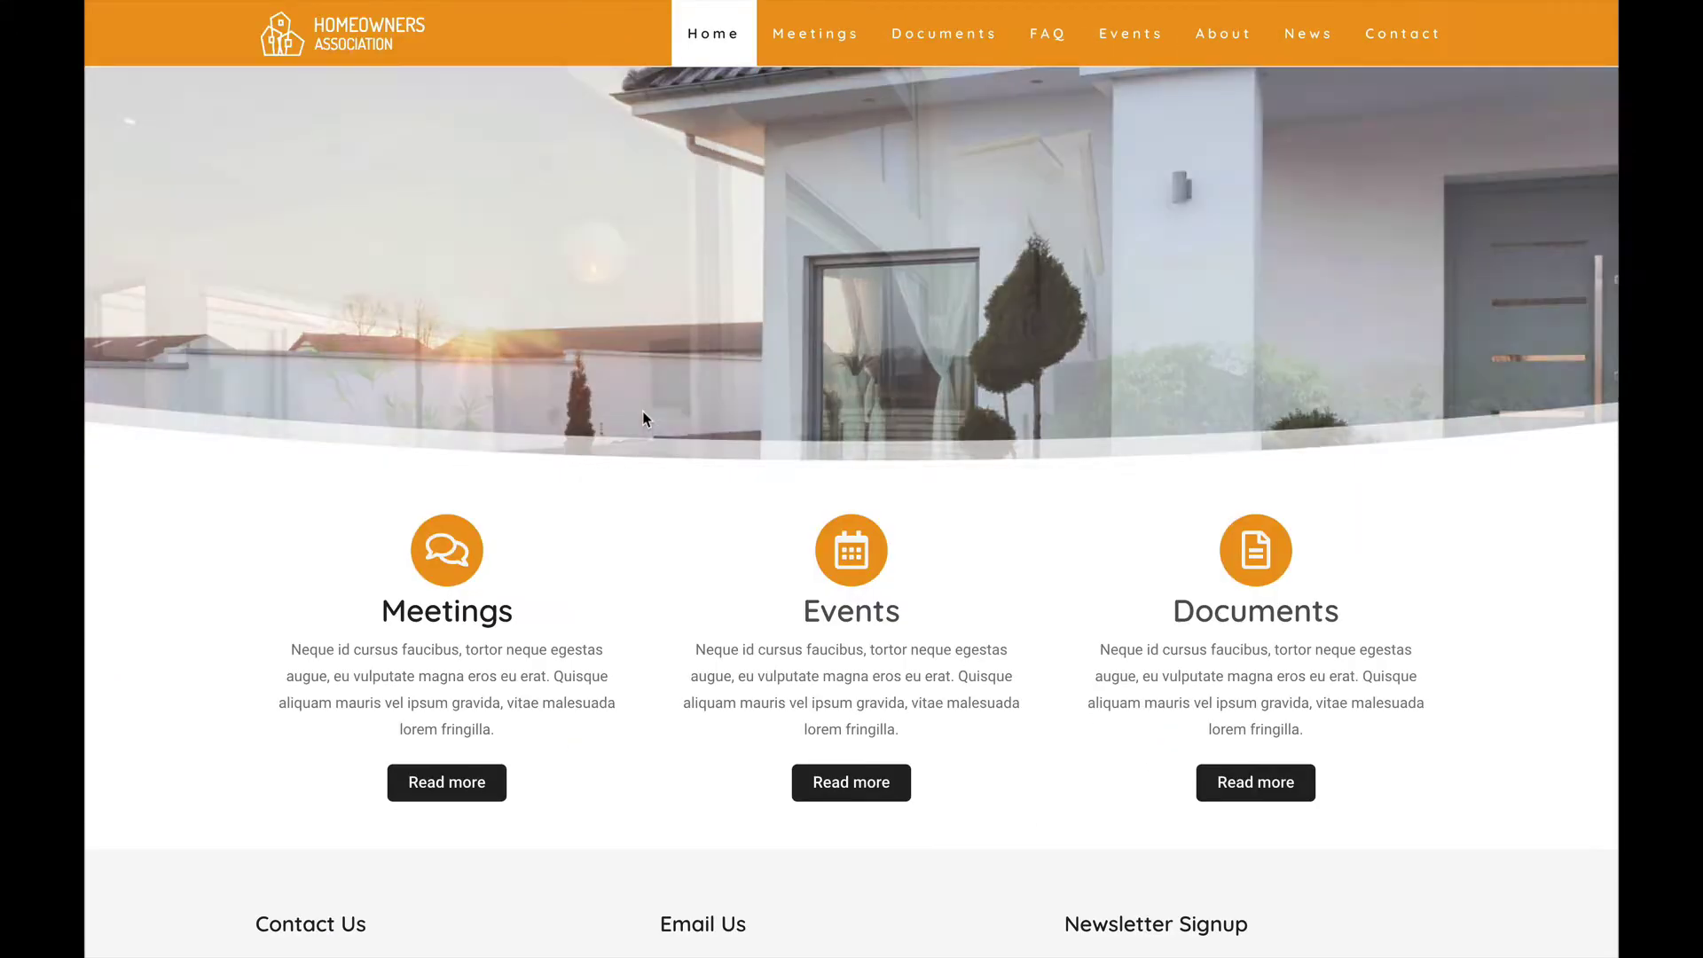
scroll(420, 571, down, 3)
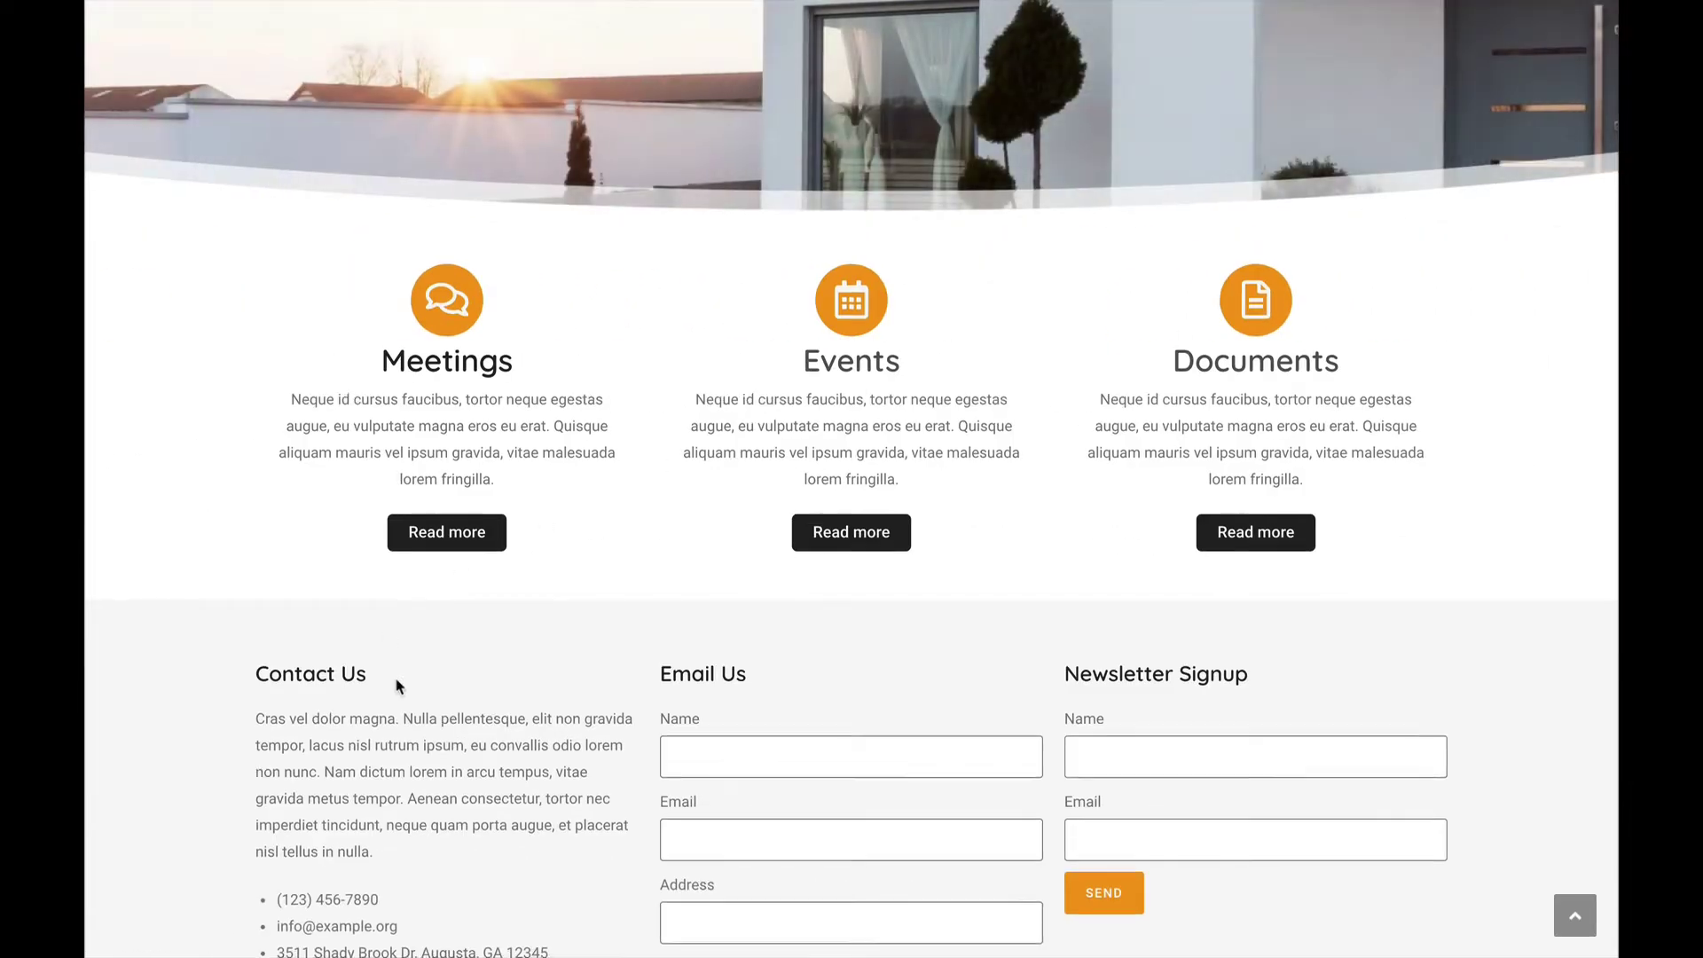
scroll(396, 688, down, 5)
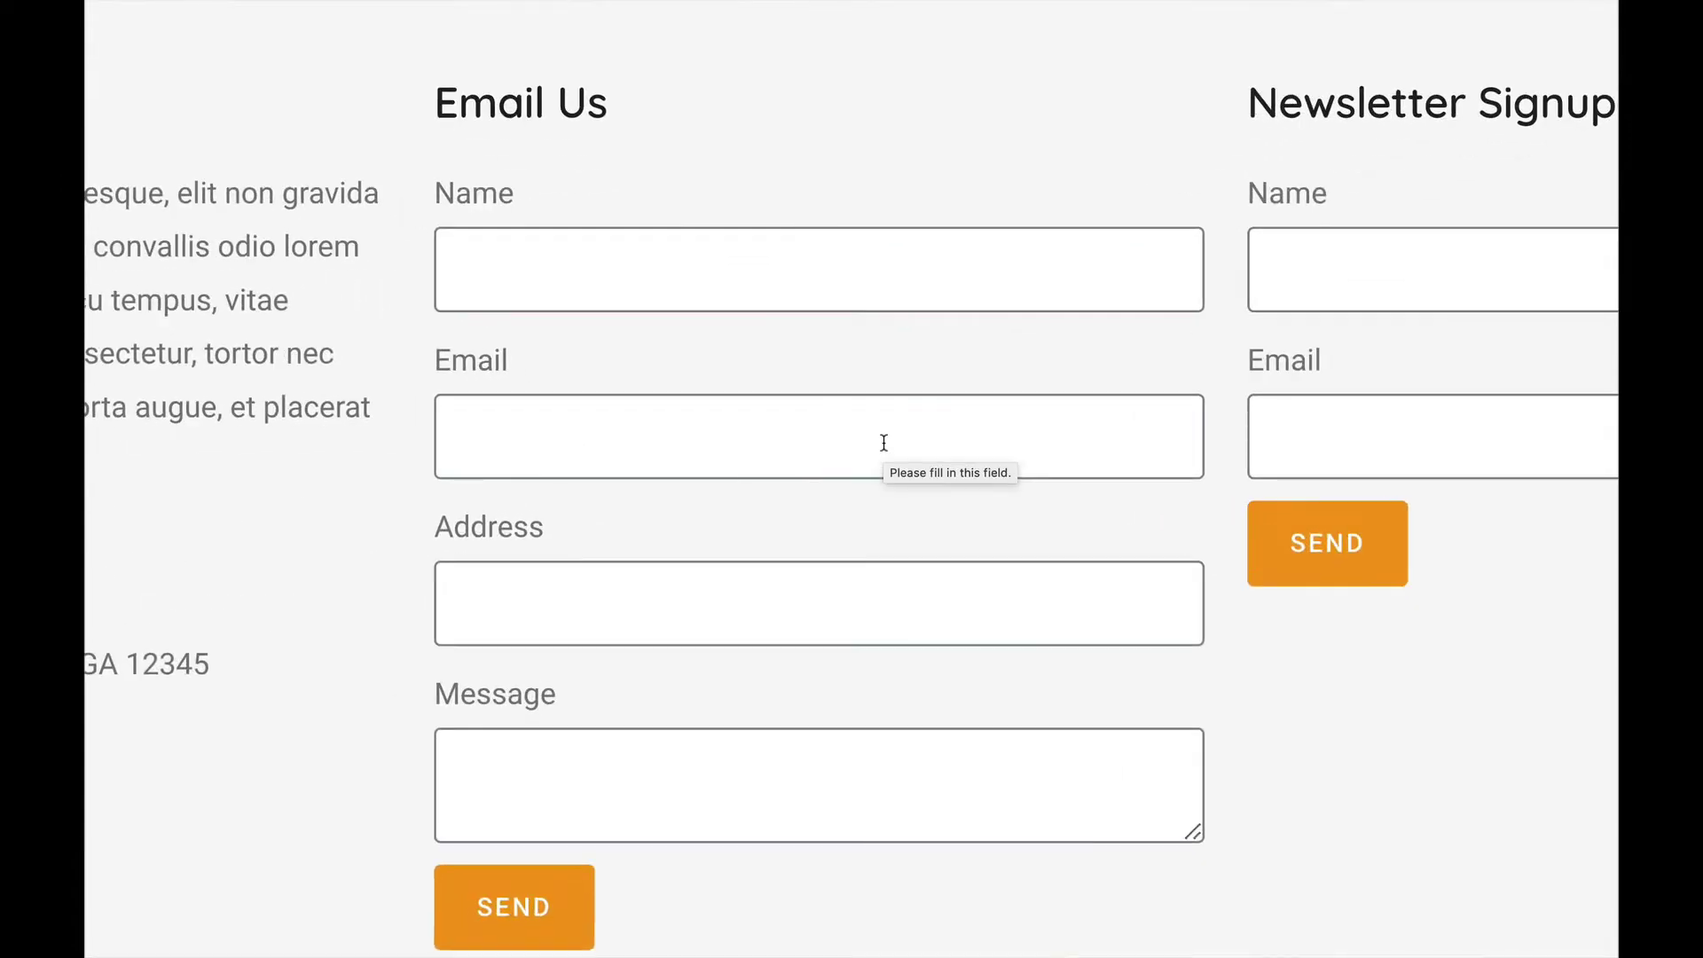
scroll(884, 443, right, 10)
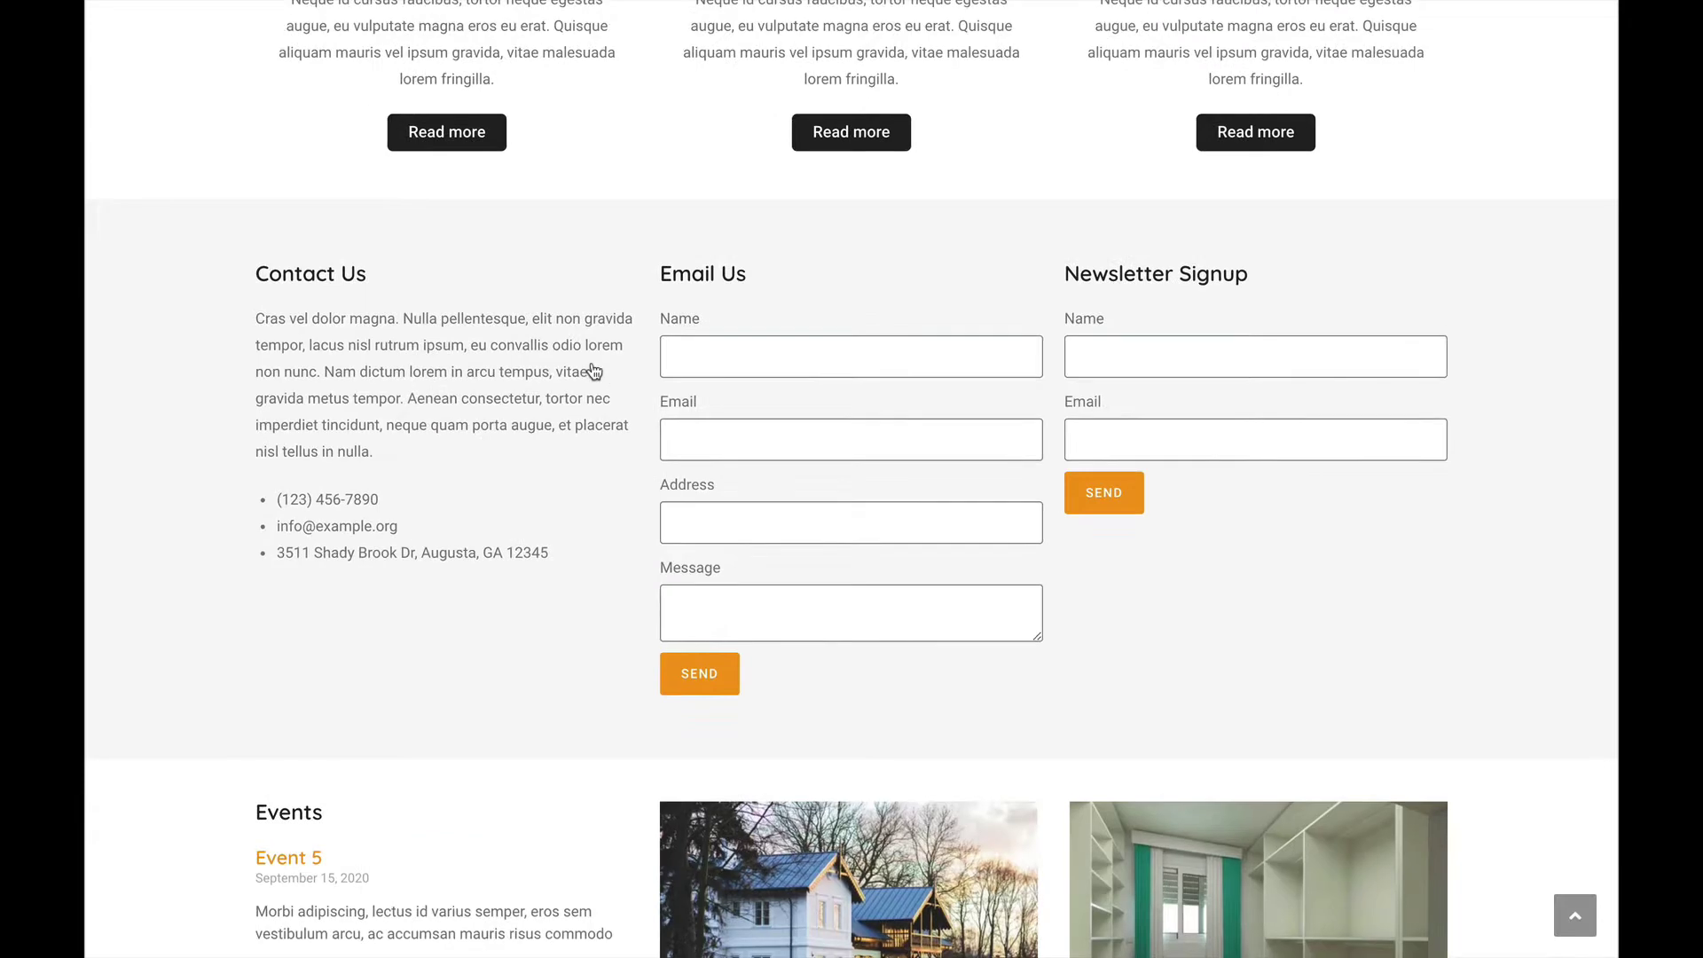
scroll(593, 368, down, 6)
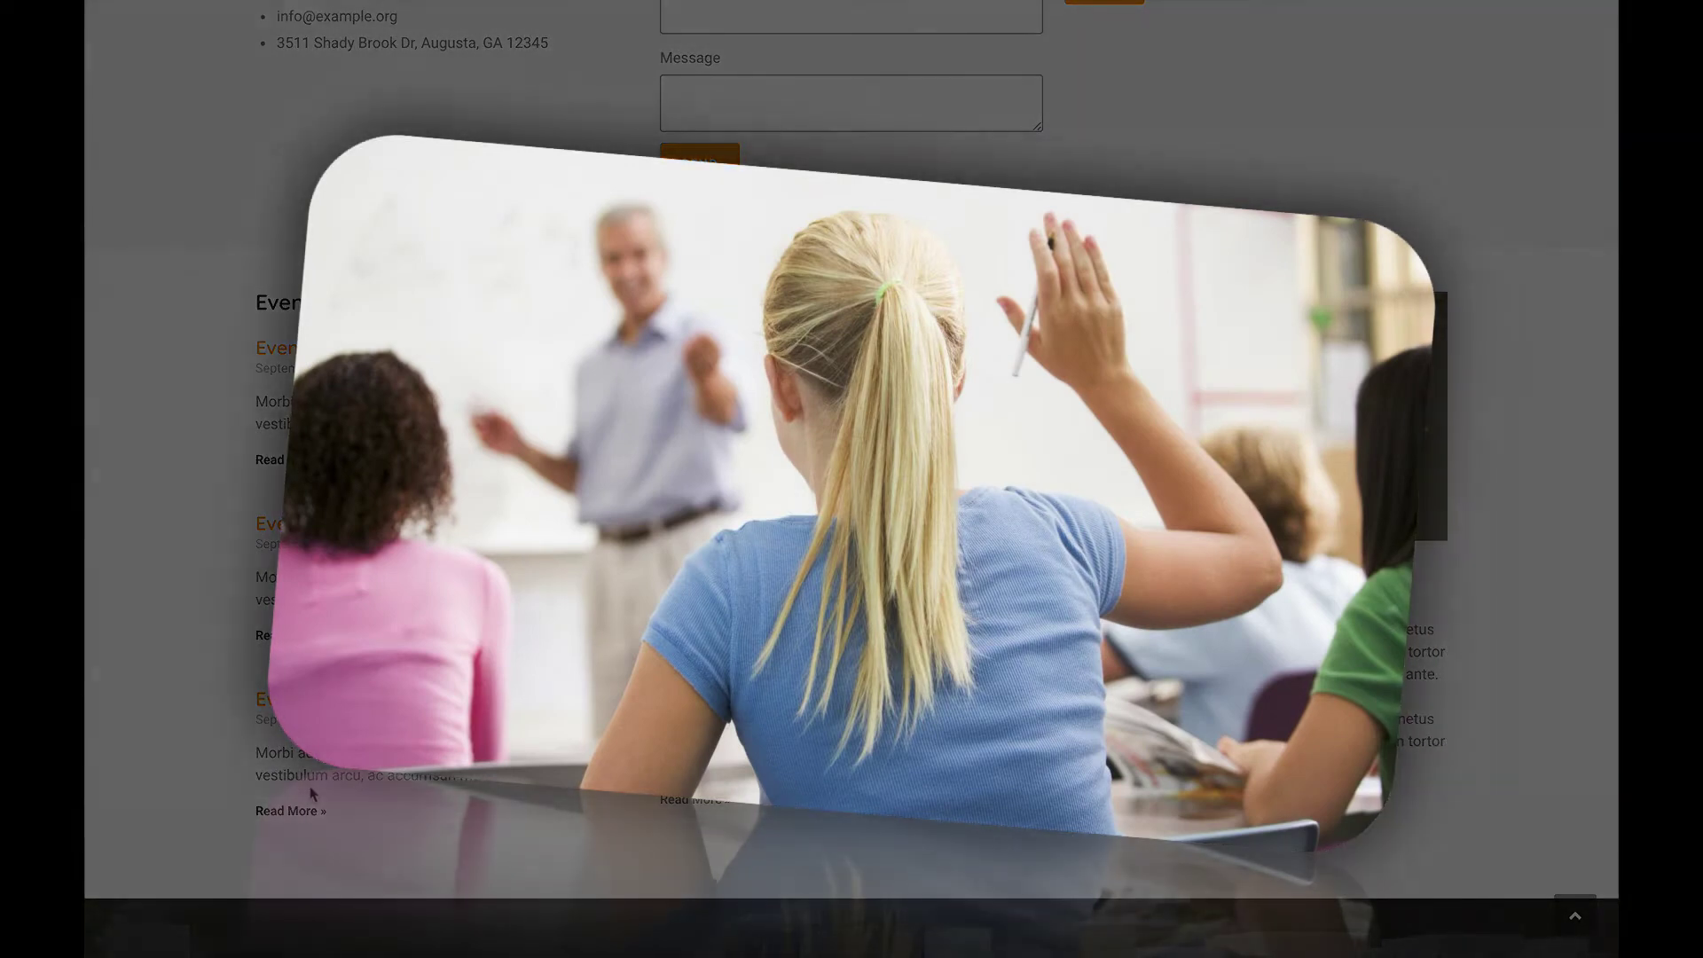
scroll(851, 444, down, 3)
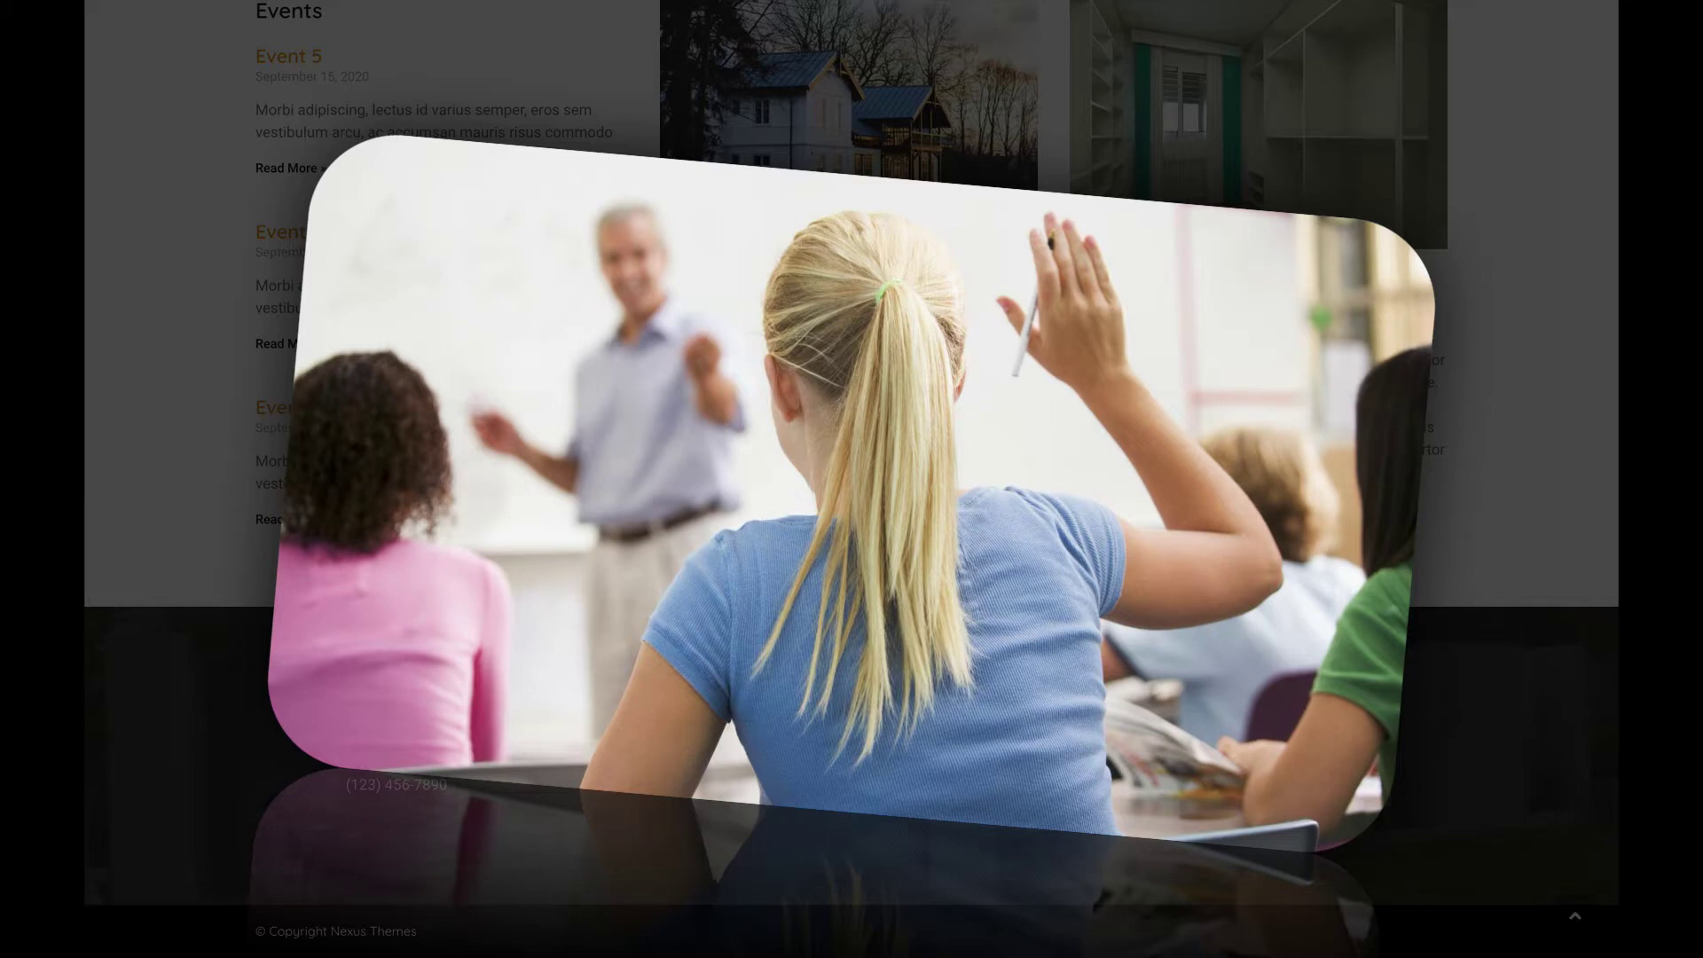
scroll(851, 479, up, 10)
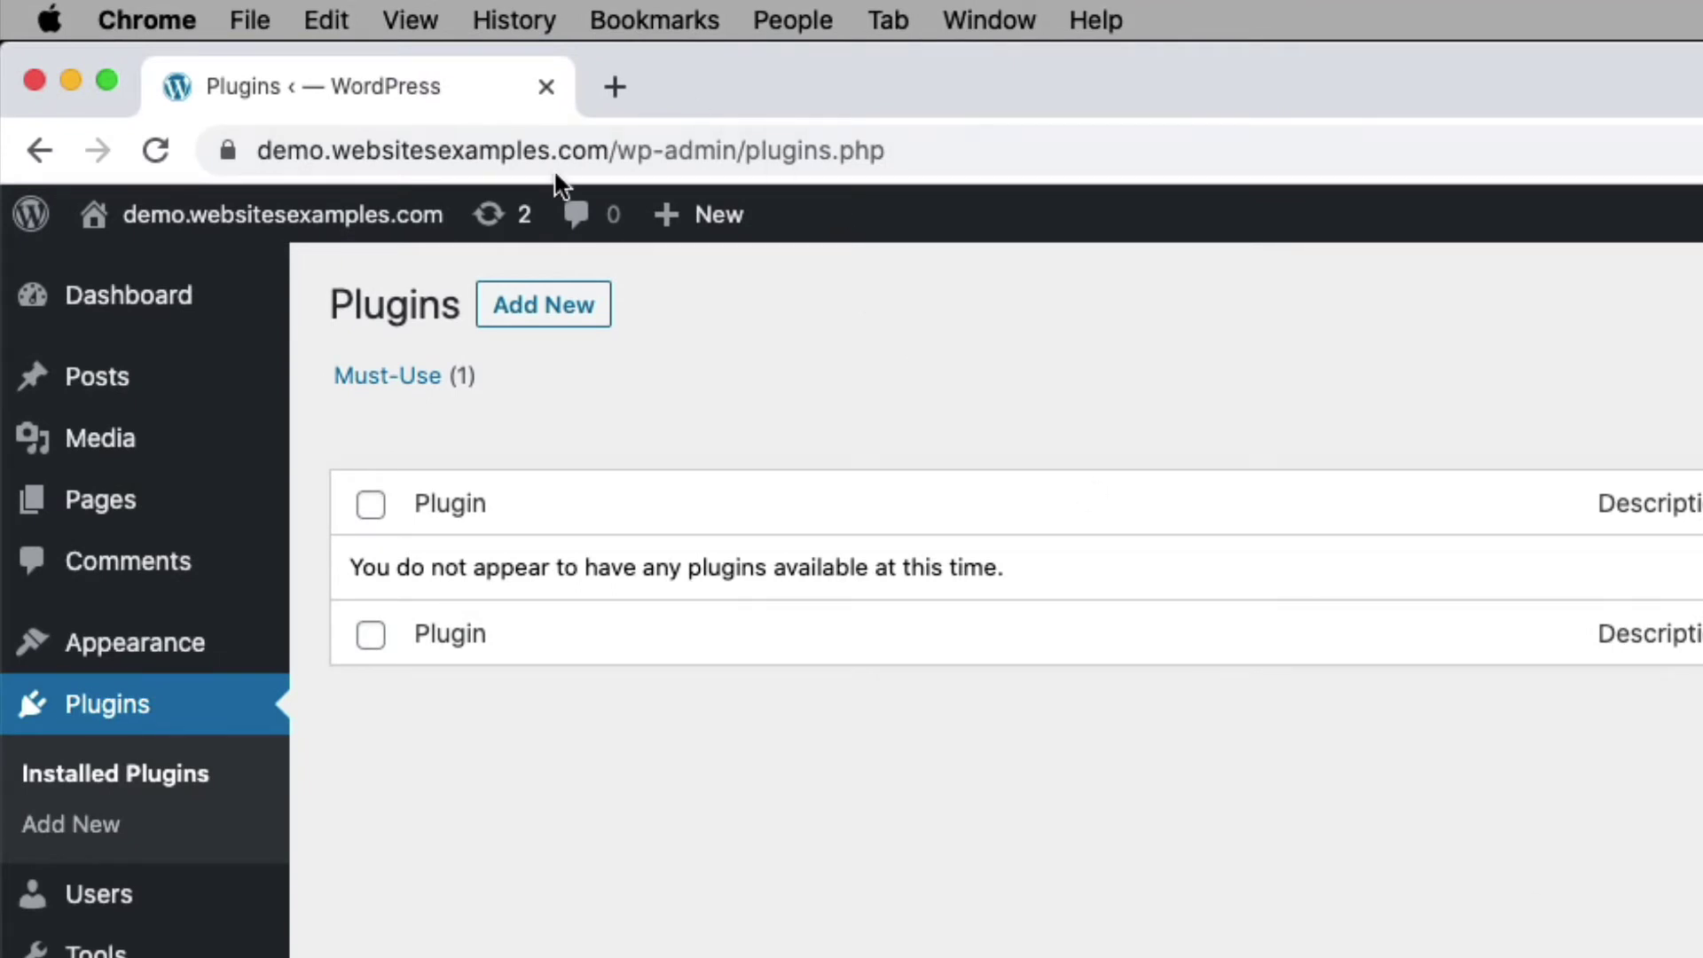
Step: Change the address from wp-admin/plugins.php to wp-login.php and load the login page
click(550, 146)
click(535, 153)
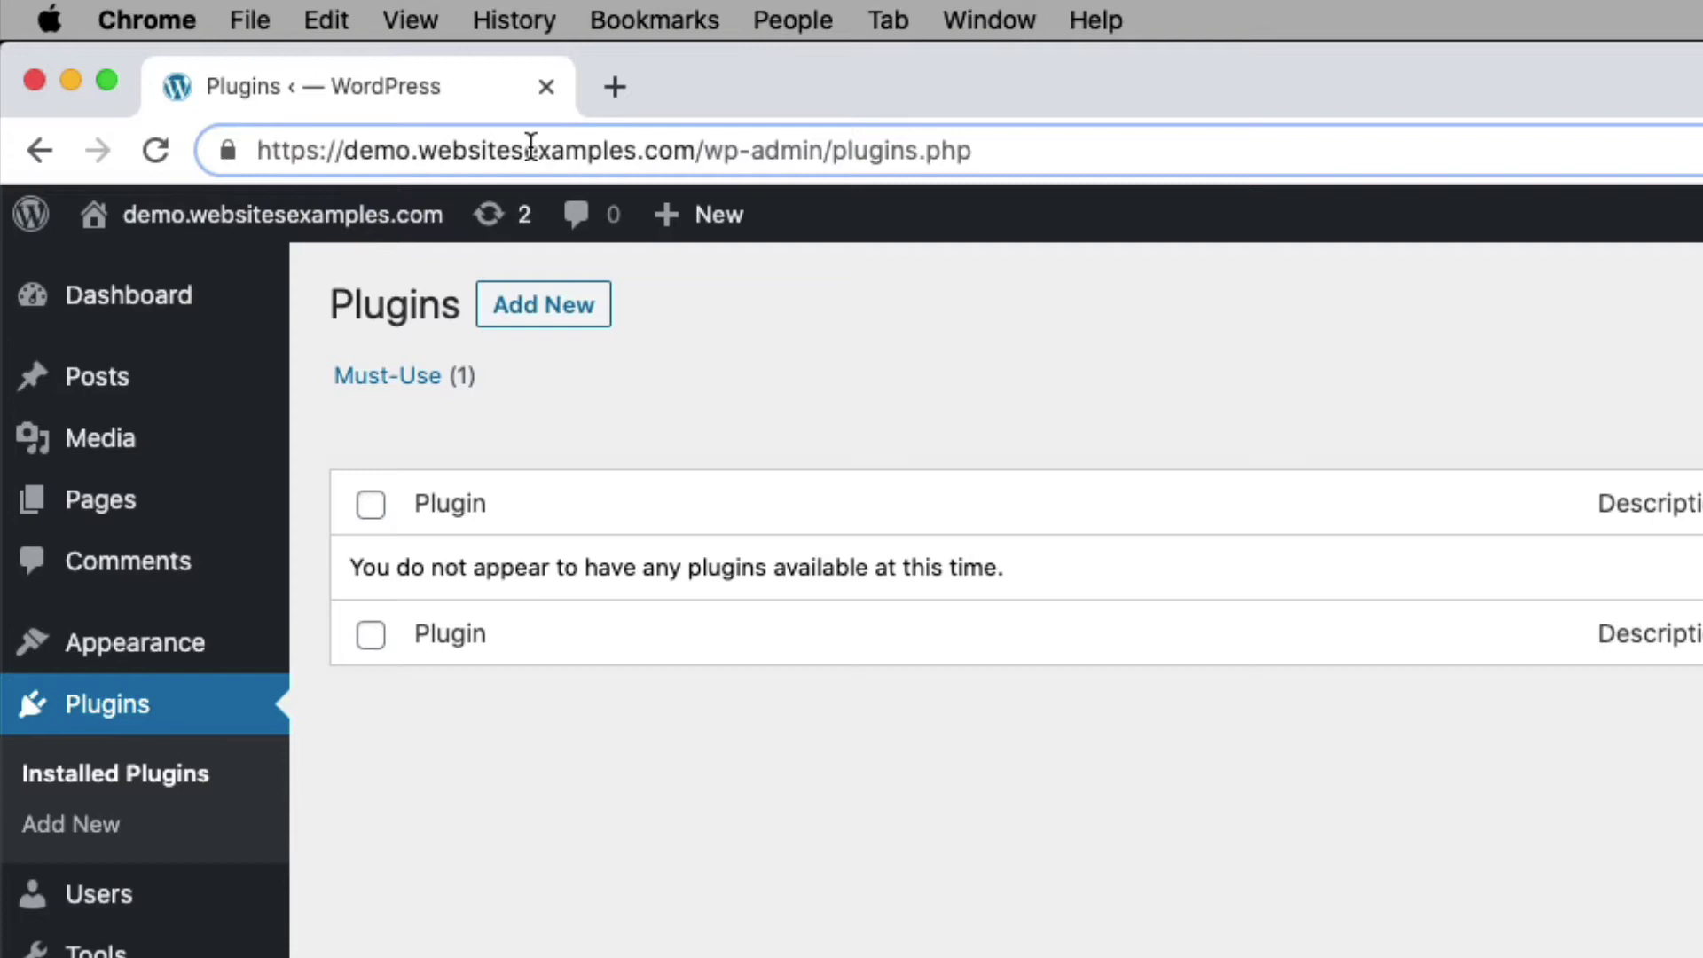
drag(319, 153, 137, 164)
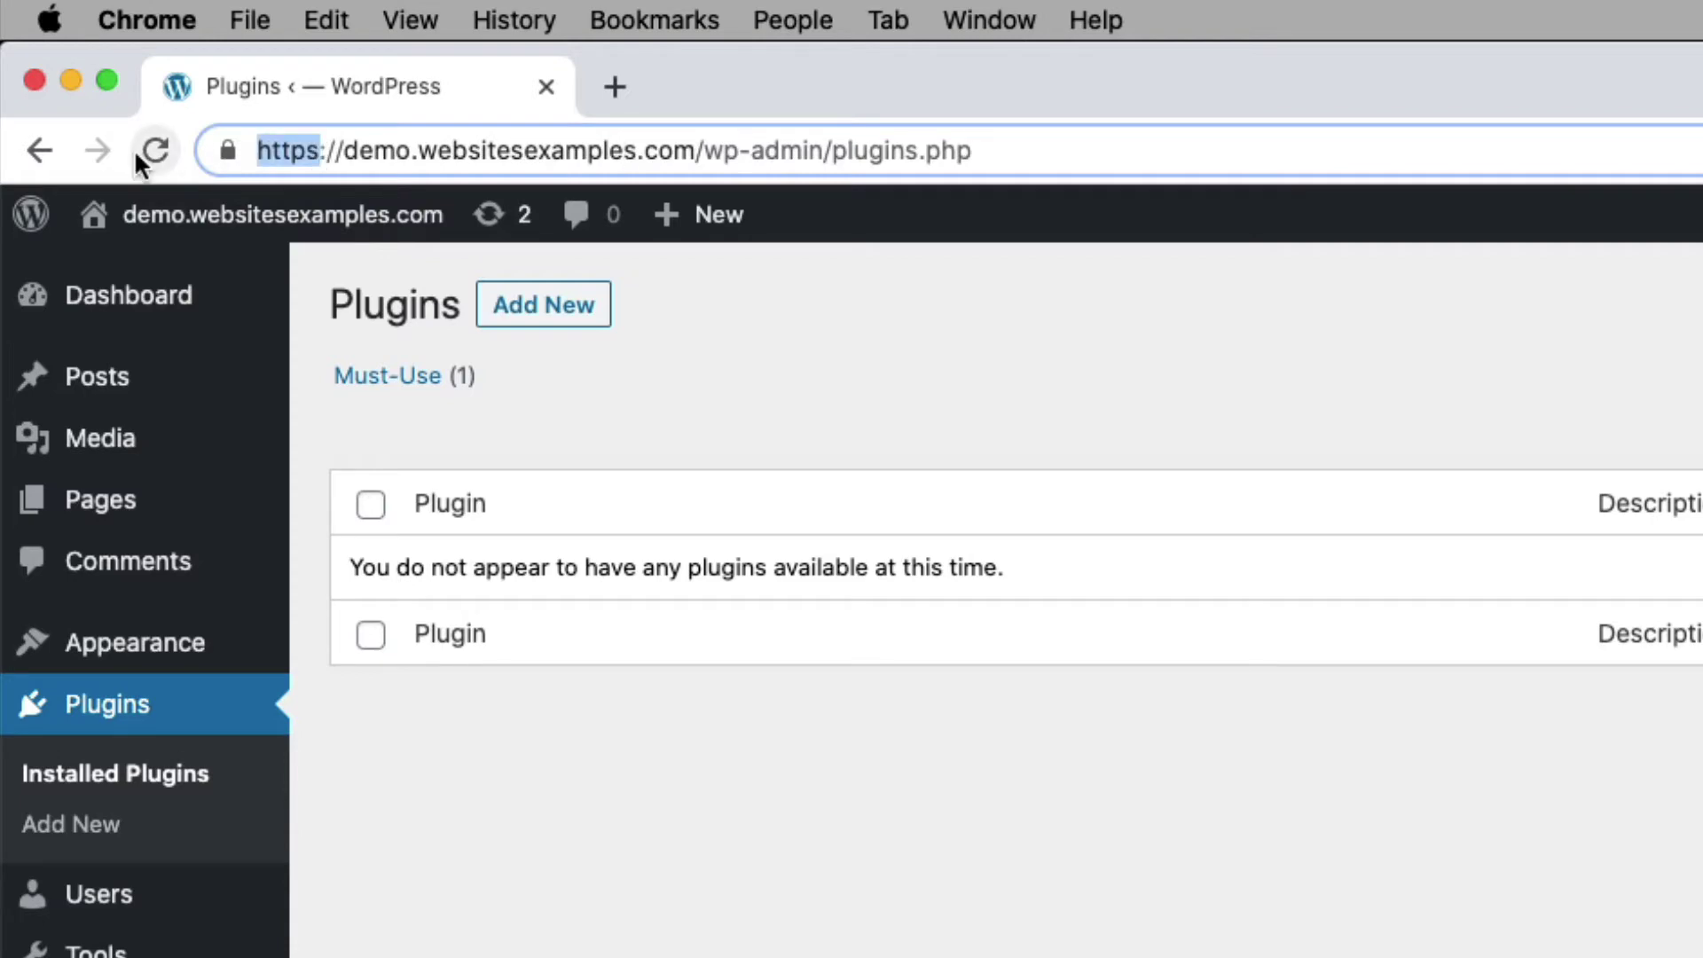
drag(972, 150, 700, 151)
text(wp-login;)
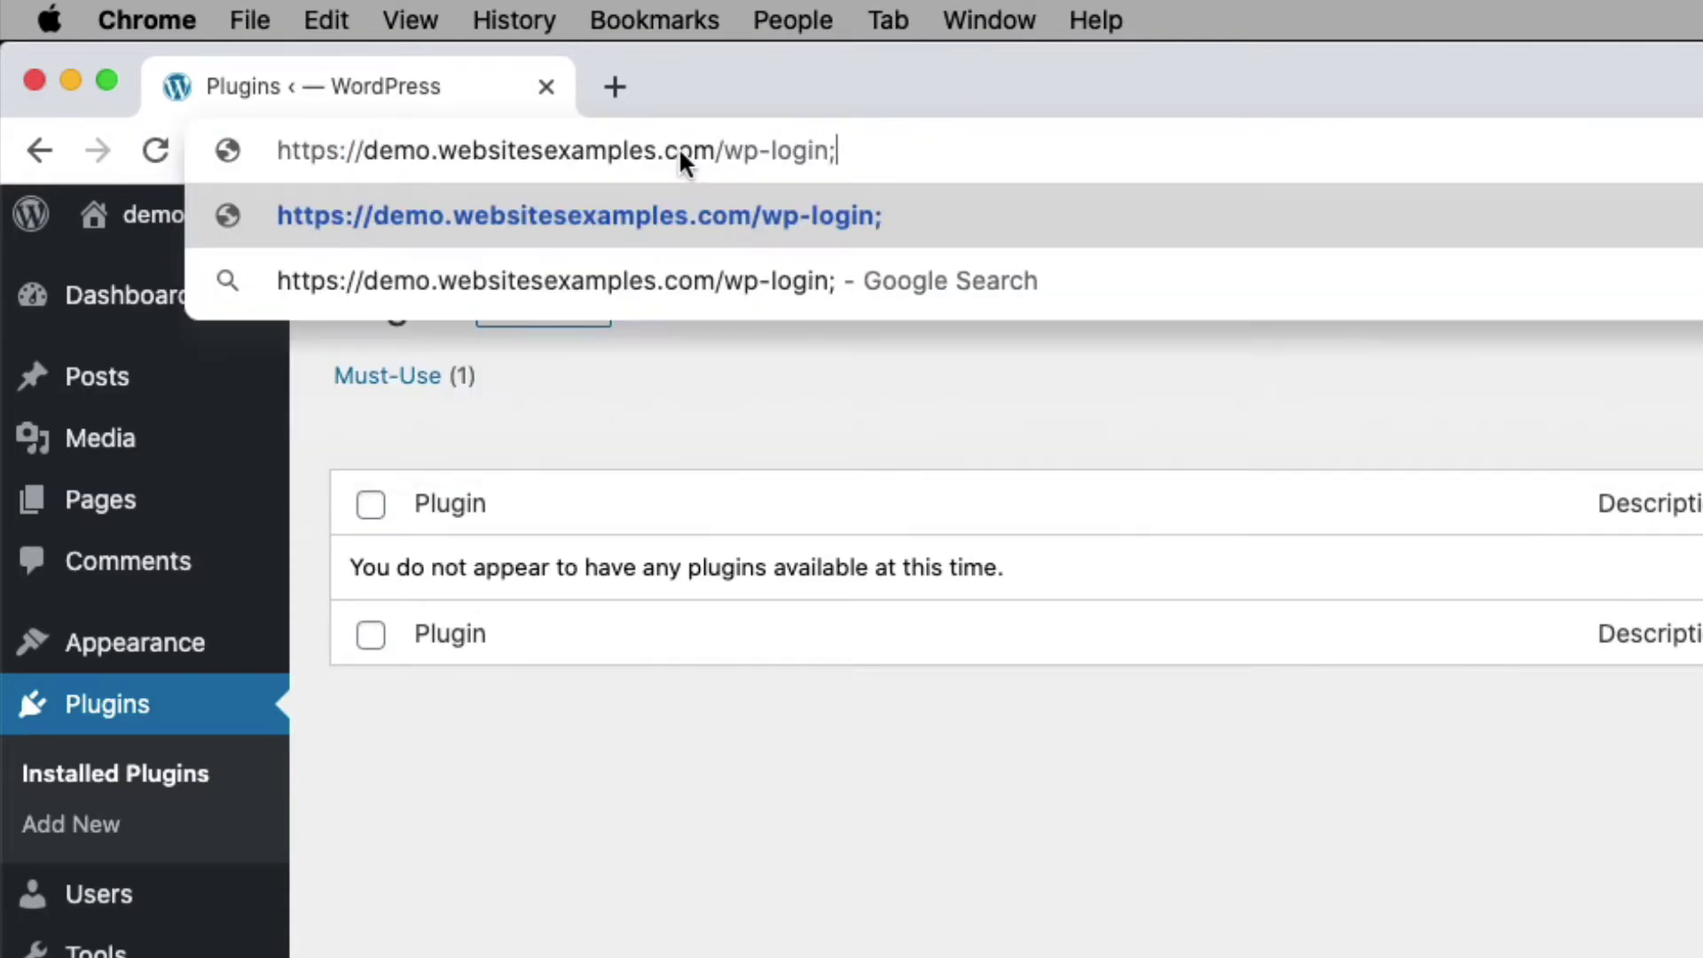
key(BackSpace)
text(.php)
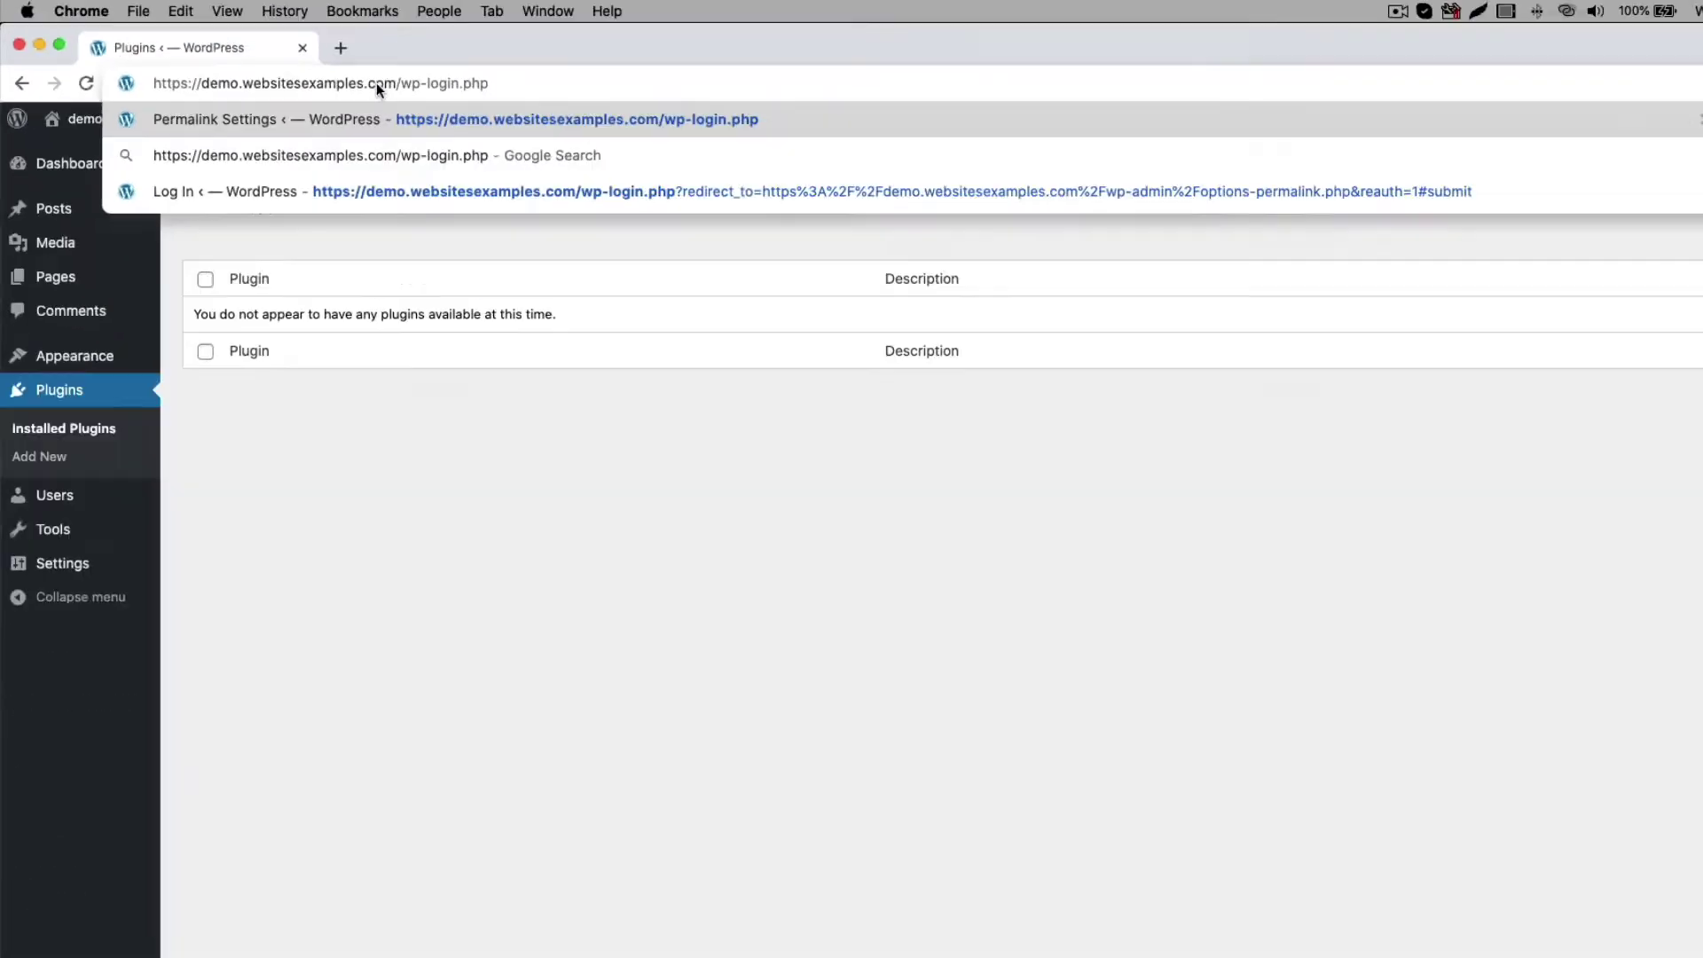
key(Return)
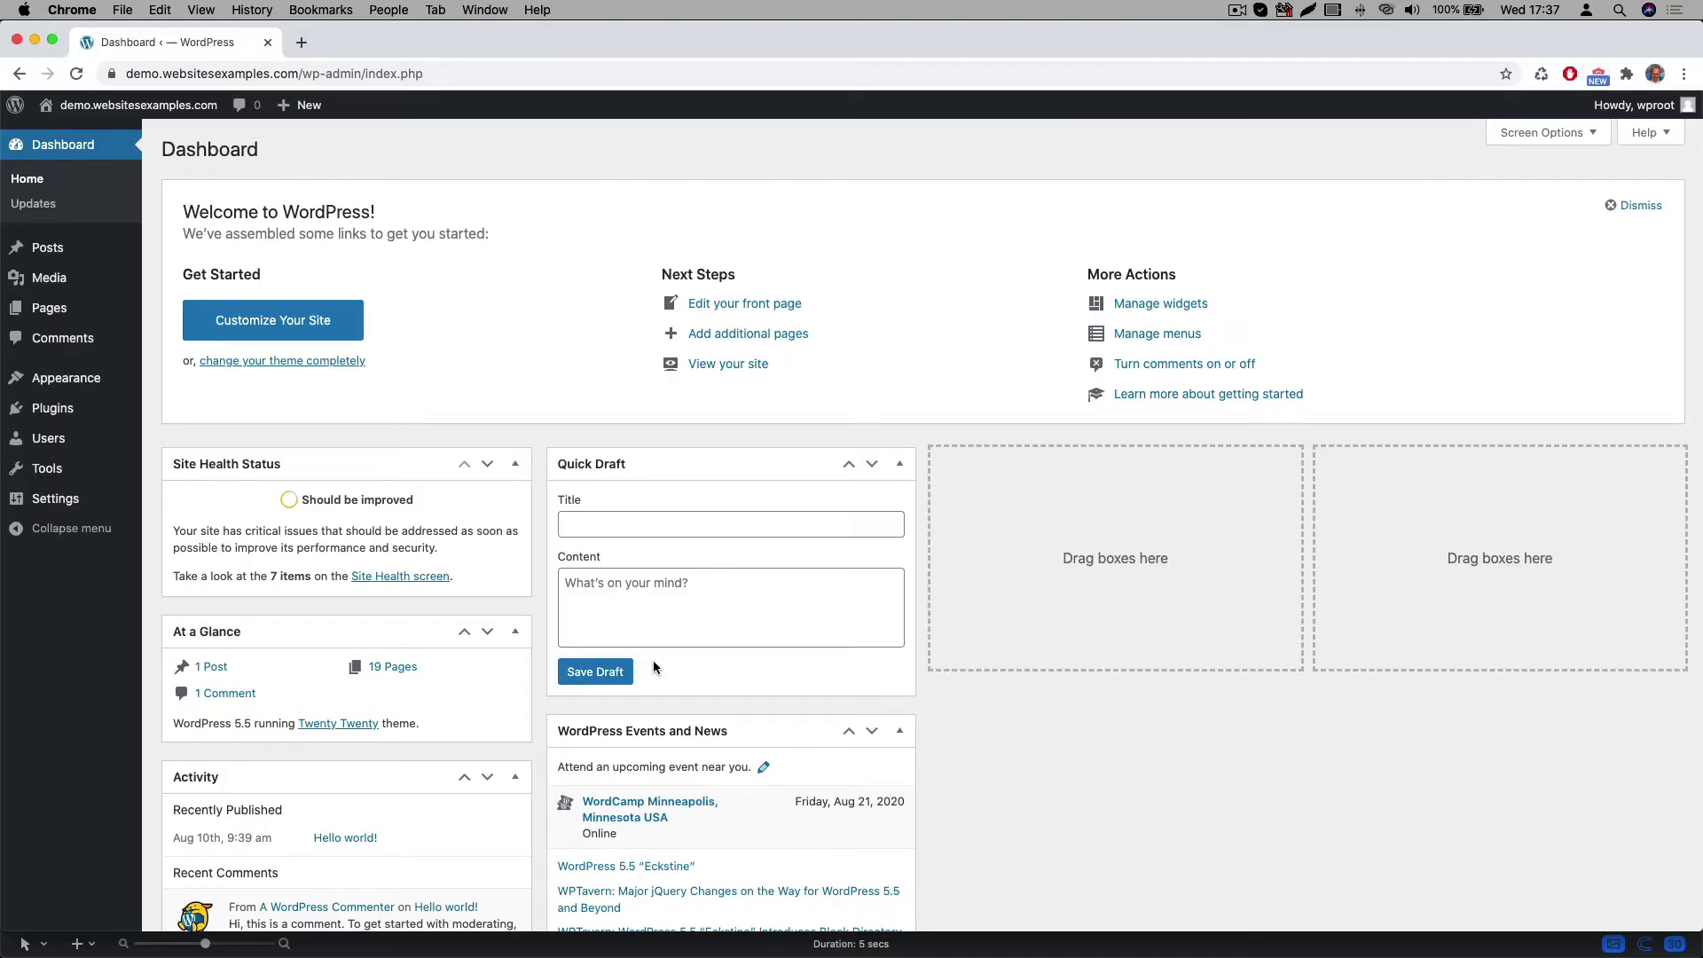
Step: Go to Appearance > Themes and highlight Twenty Twenty as the current theme
mouse_move(62, 369)
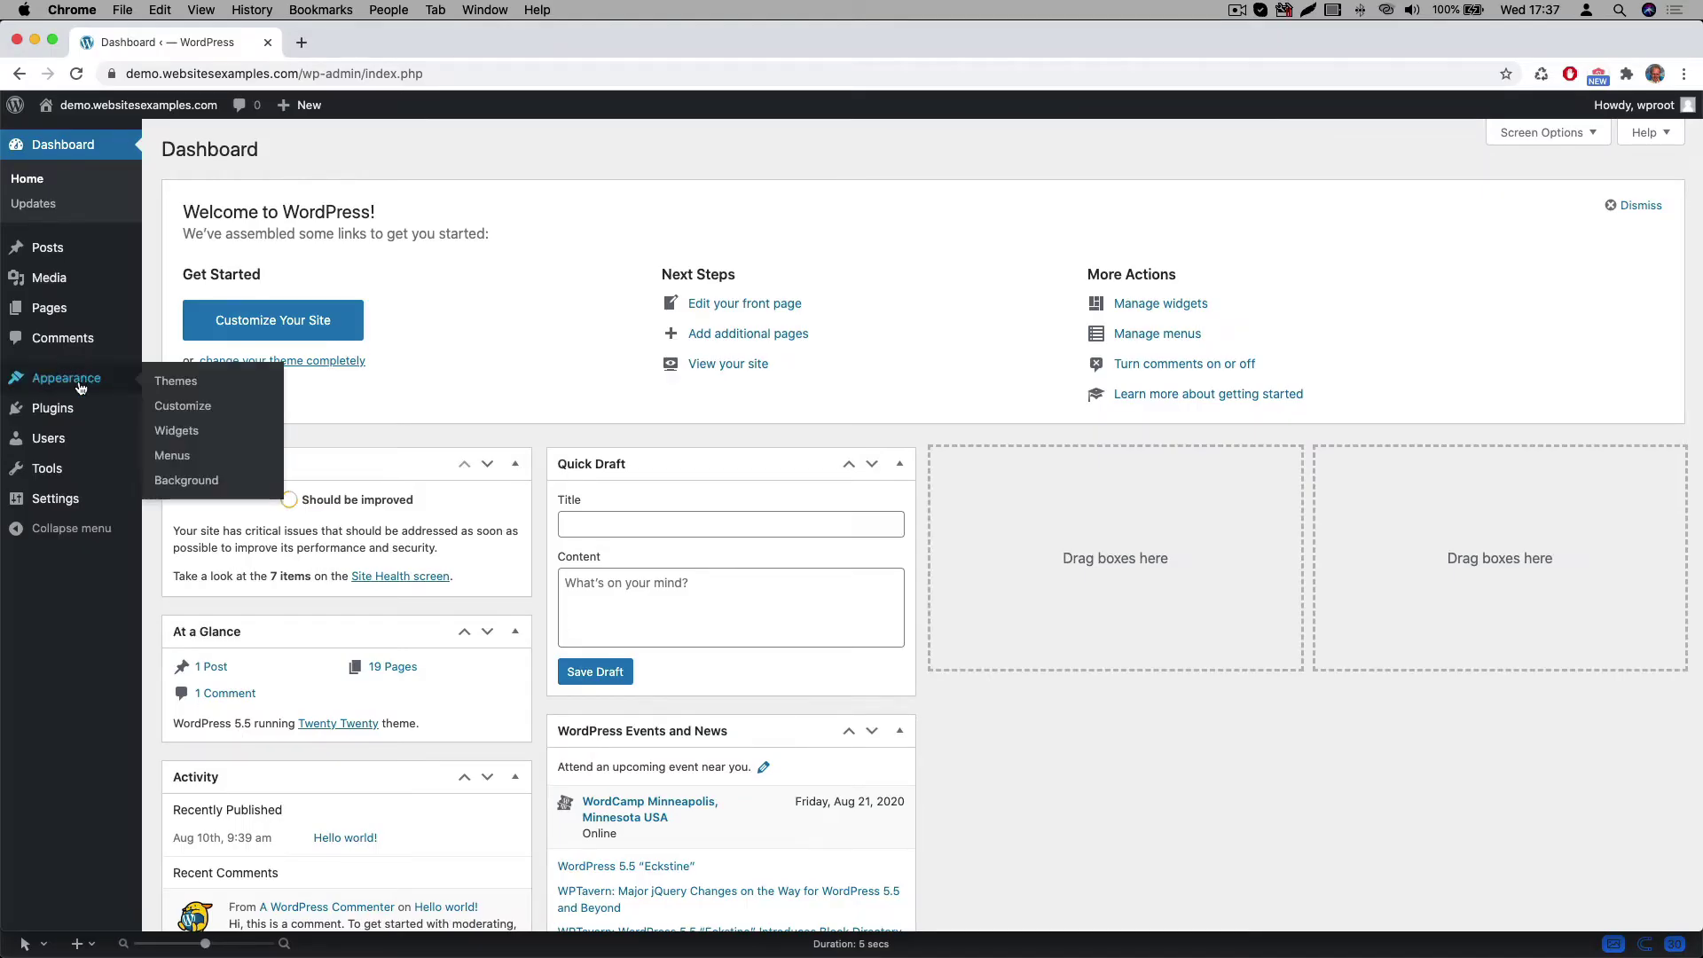
click(171, 391)
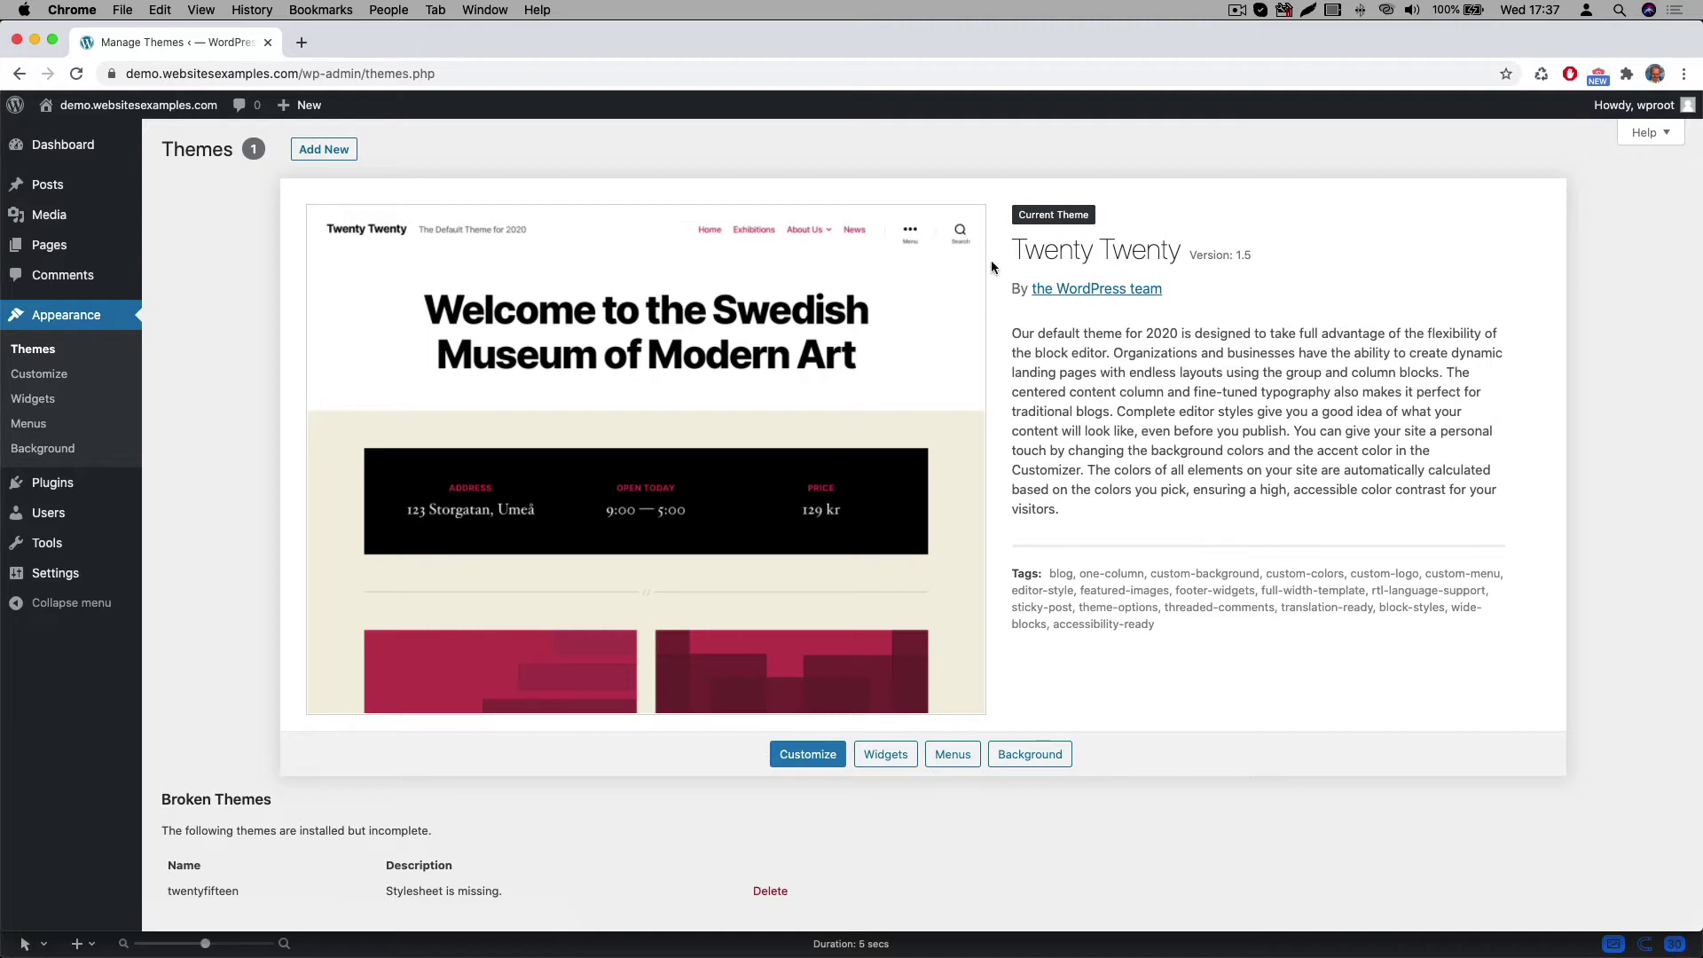
drag(1018, 252, 1177, 260)
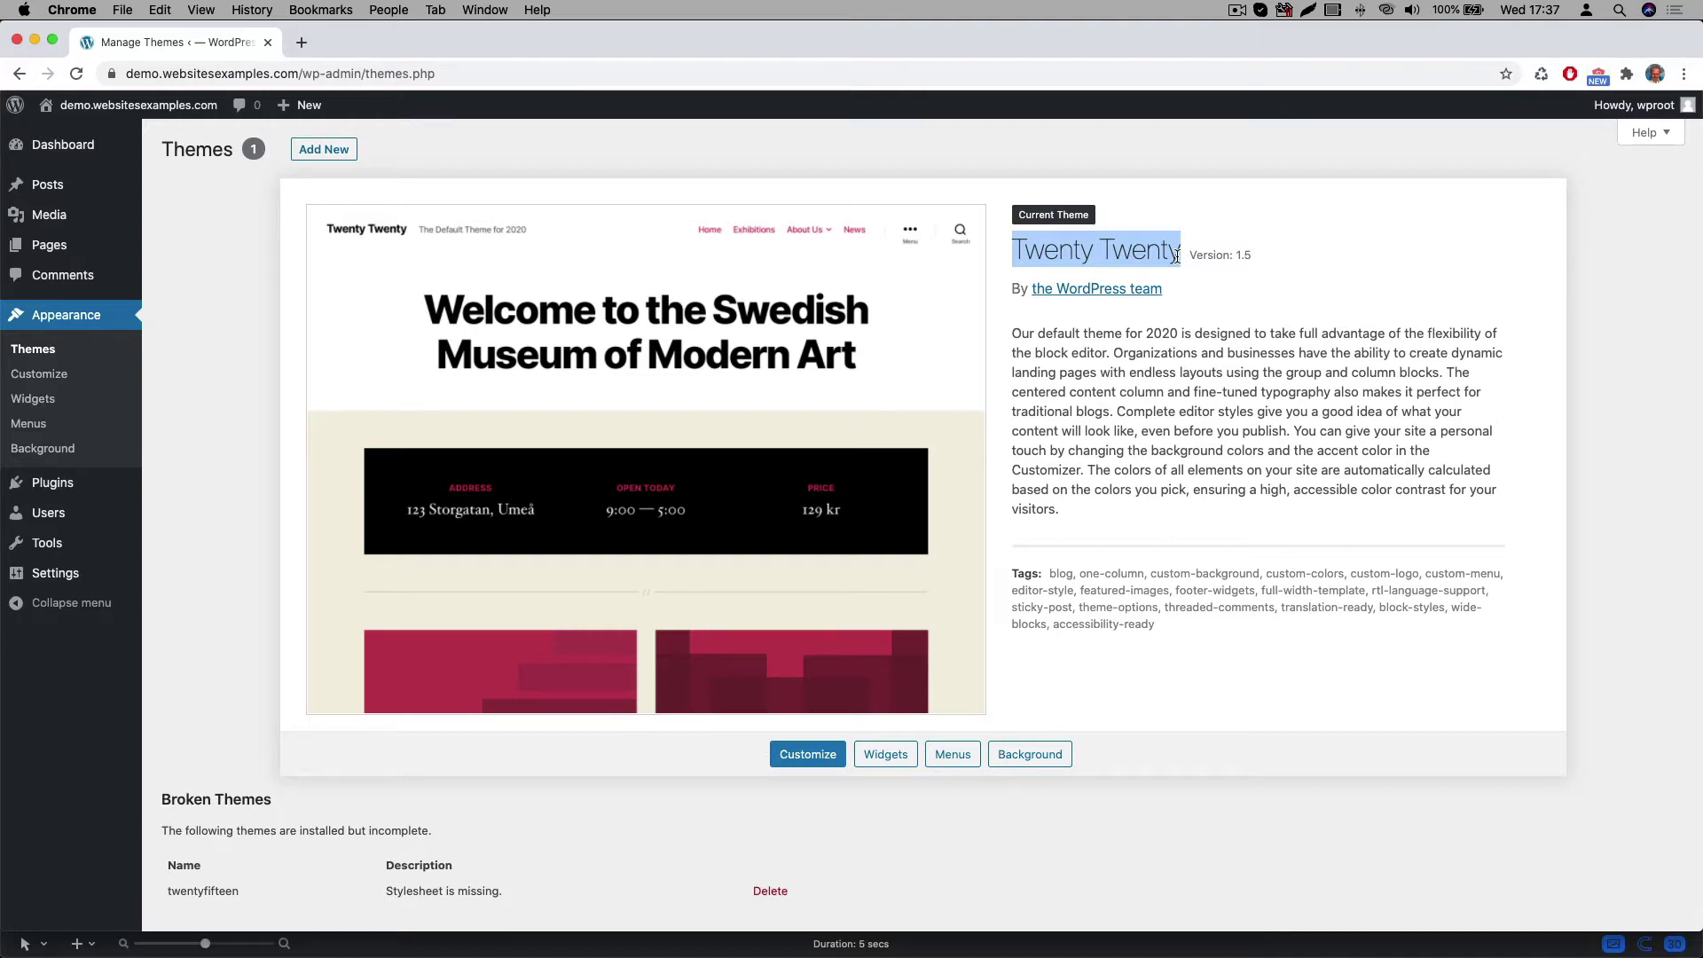
click(1176, 256)
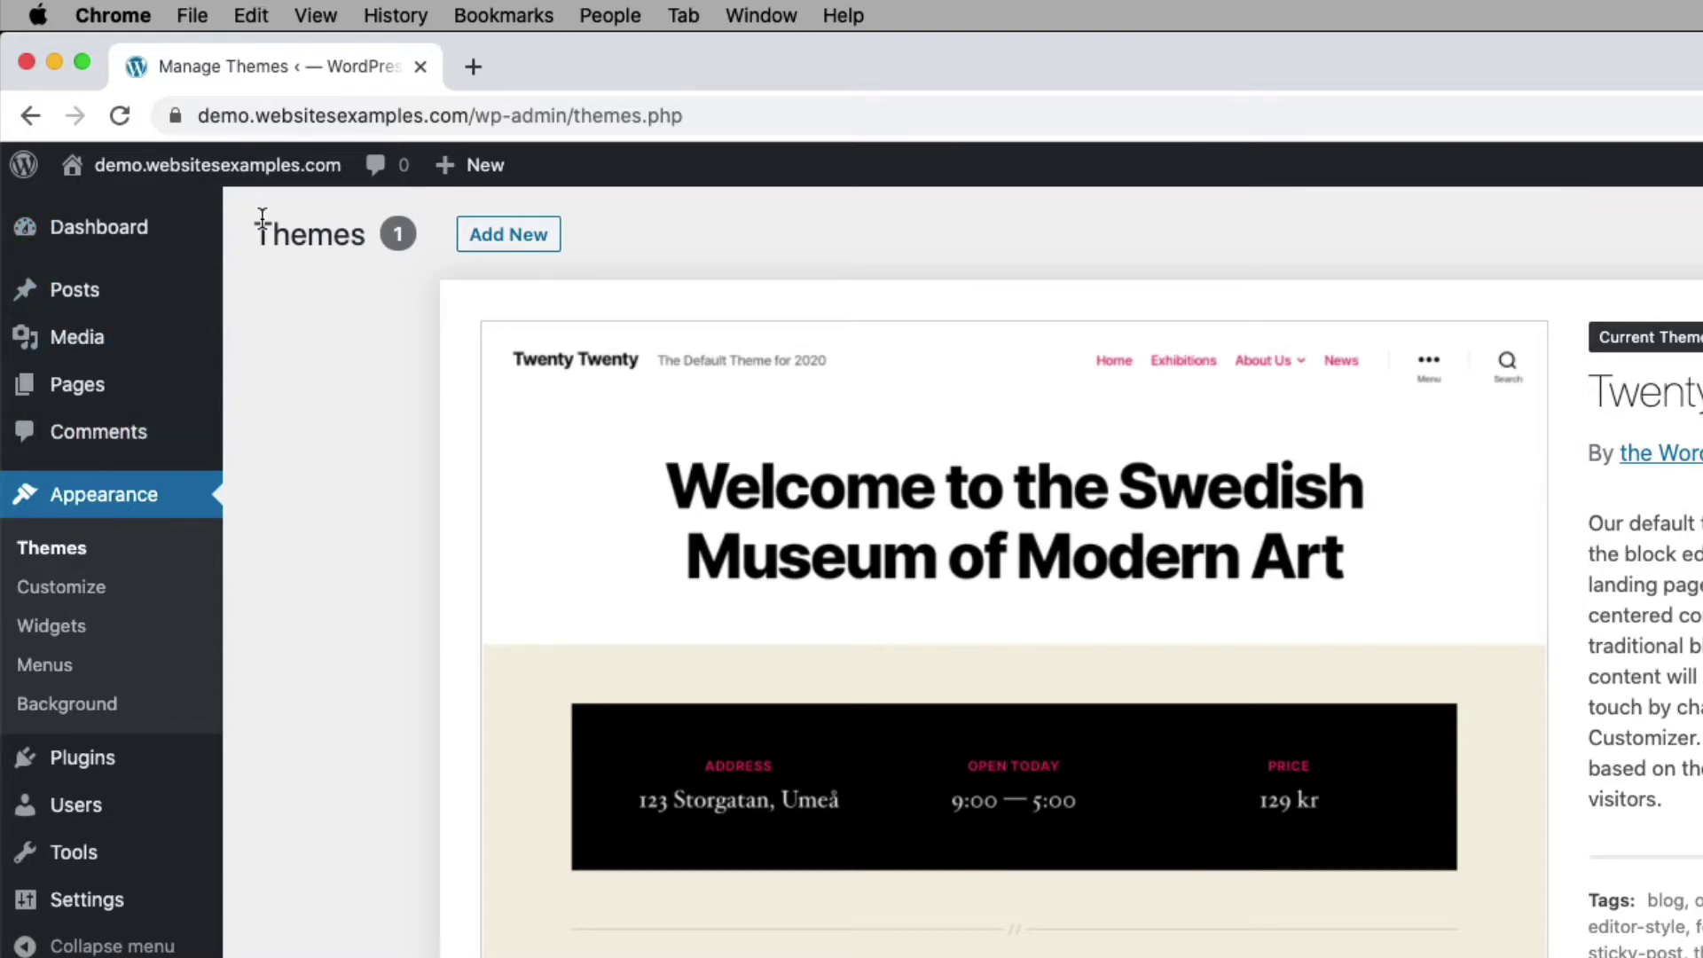
Step: Search the theme directory for 'oceanwp', then install and activate the OceanWP theme
click(522, 238)
click(1152, 177)
text(oceanwp)
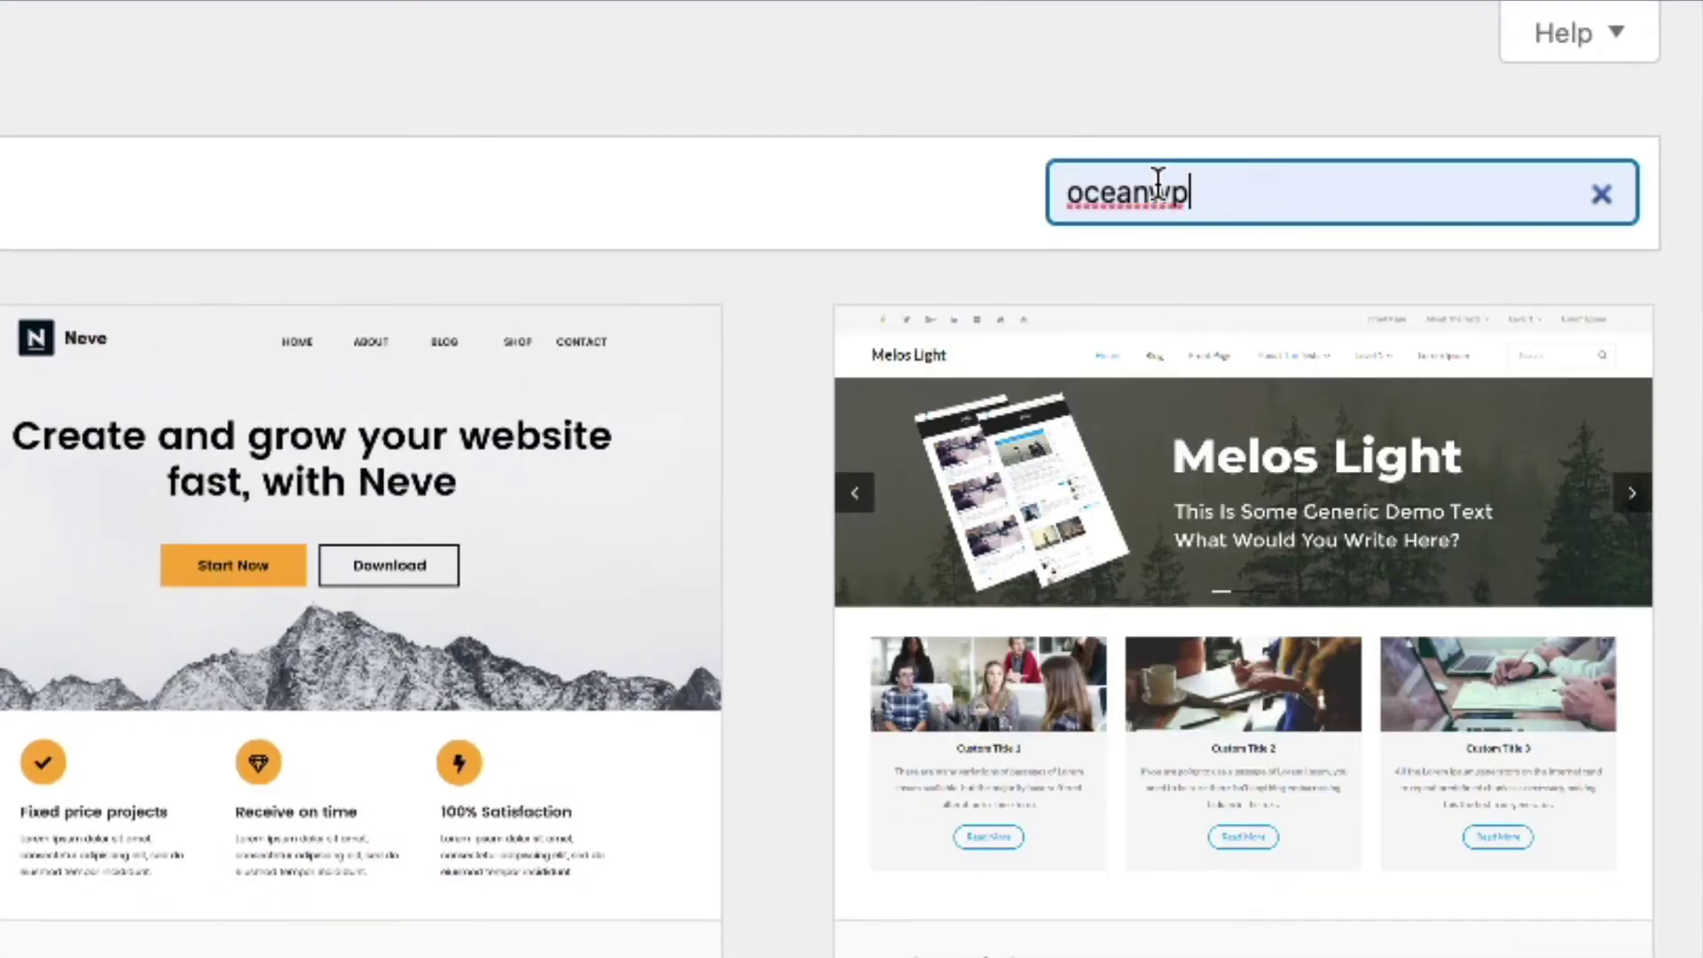
mouse_move(247, 552)
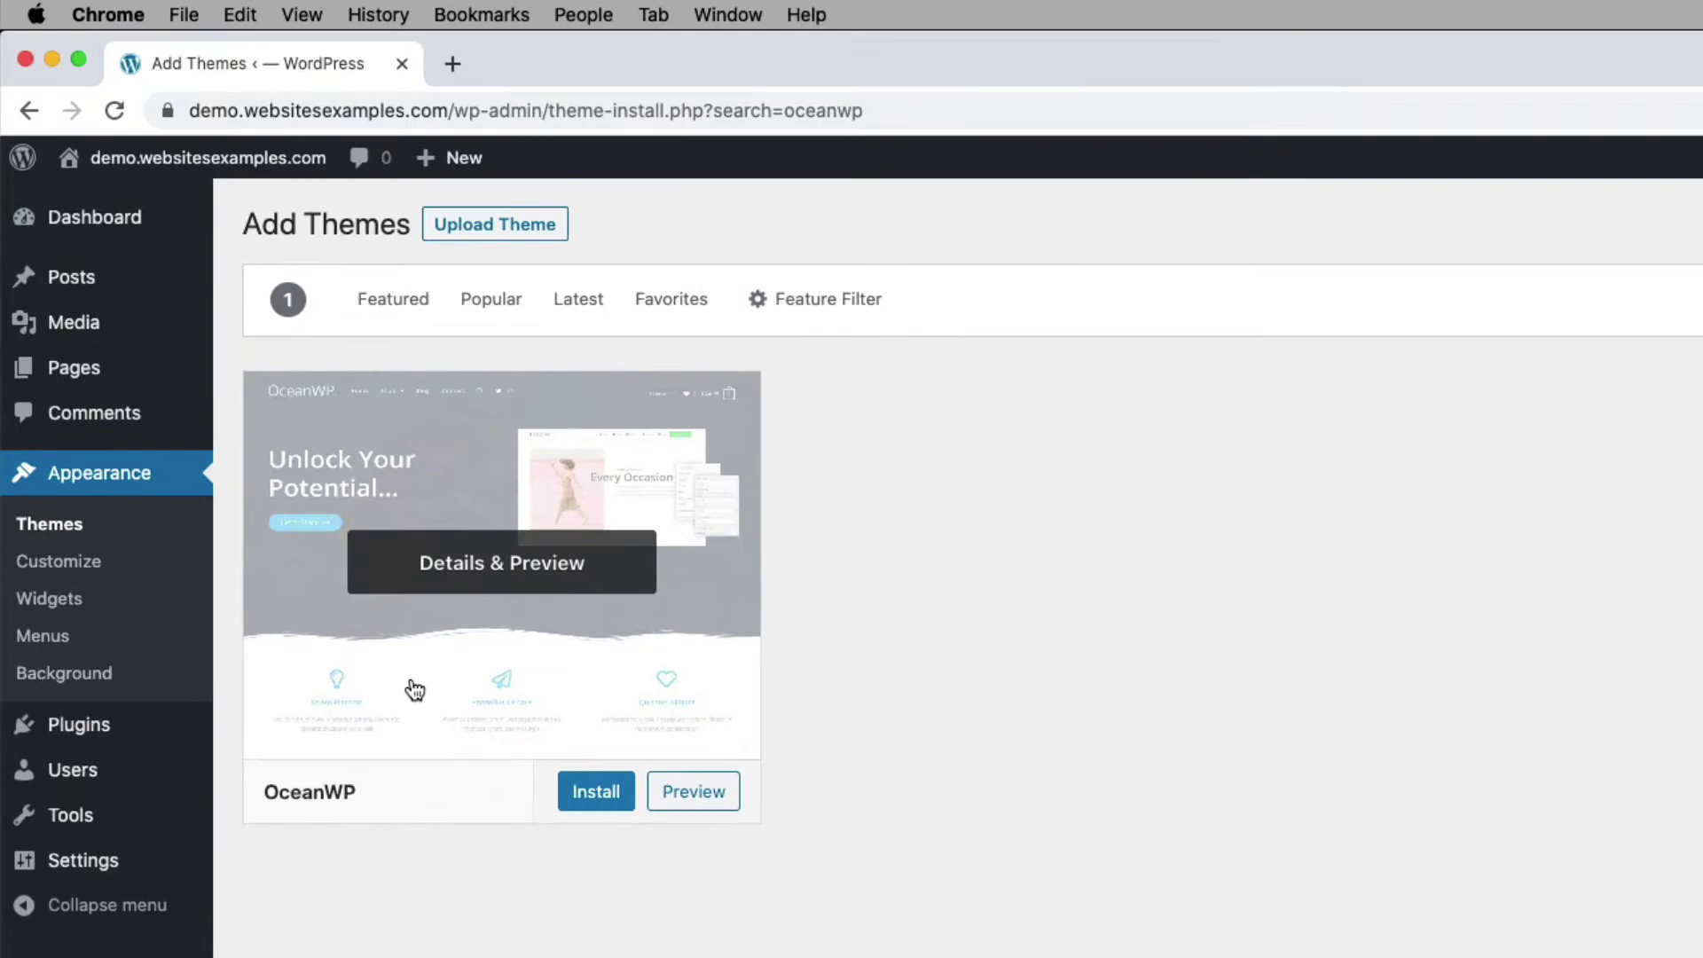
click(598, 794)
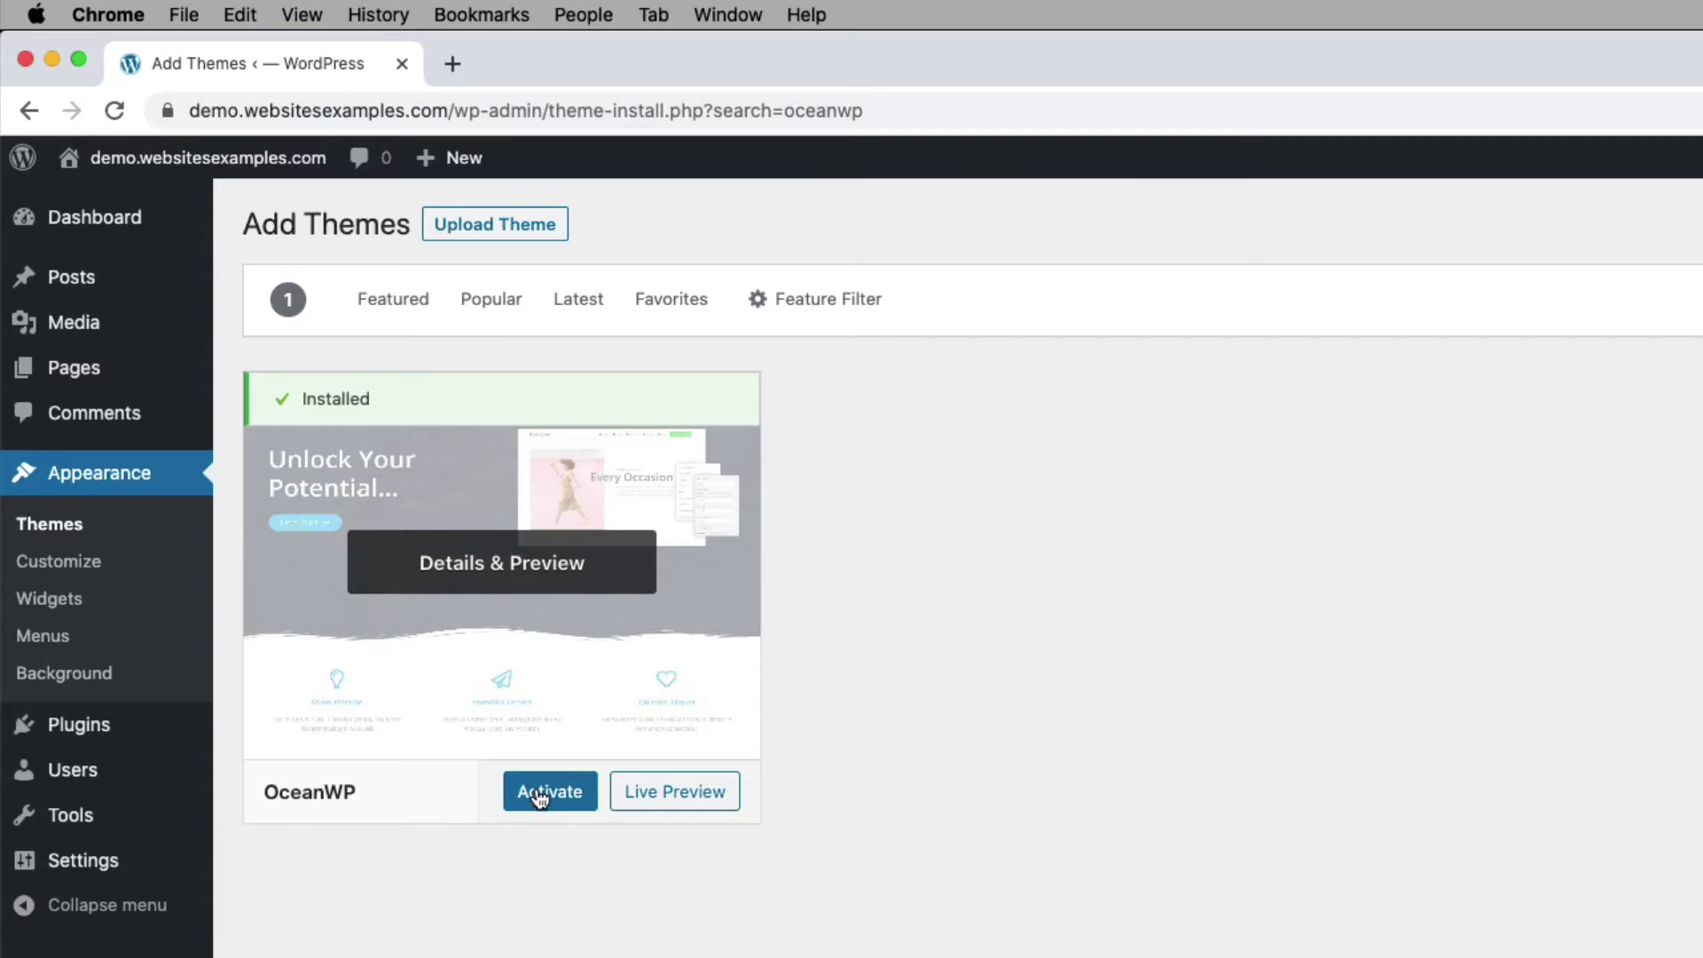
click(539, 792)
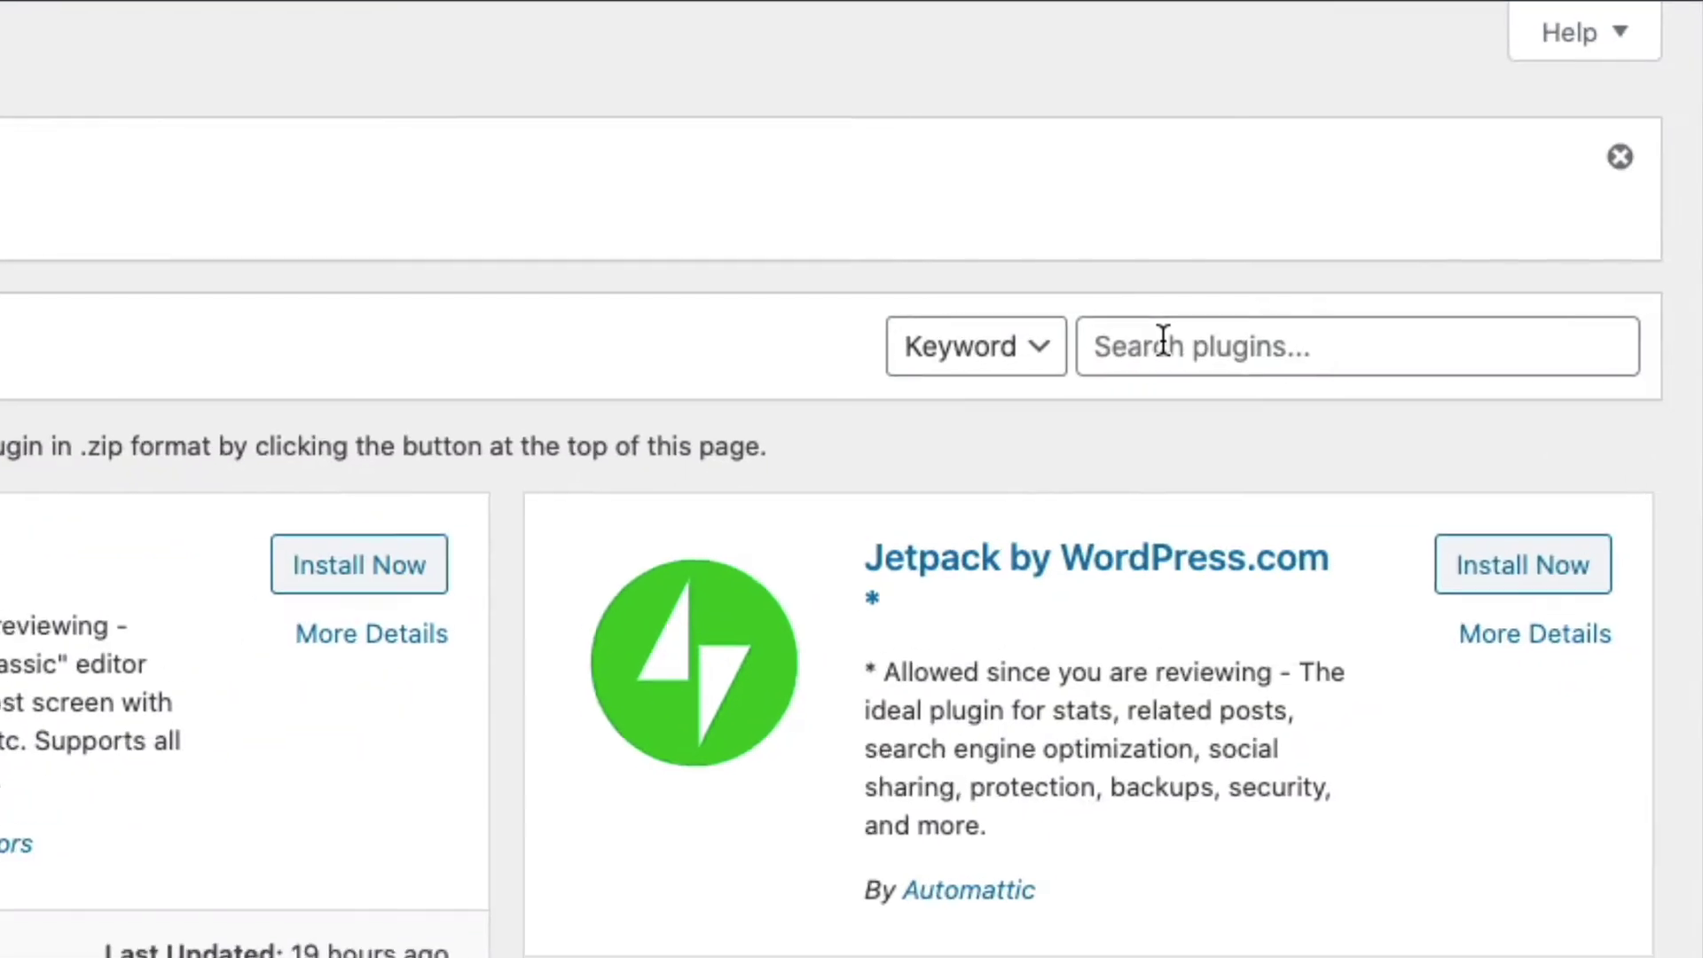
Step: Search plugins for 'elementor', then install and activate Elementor Page Builder
click(1464, 270)
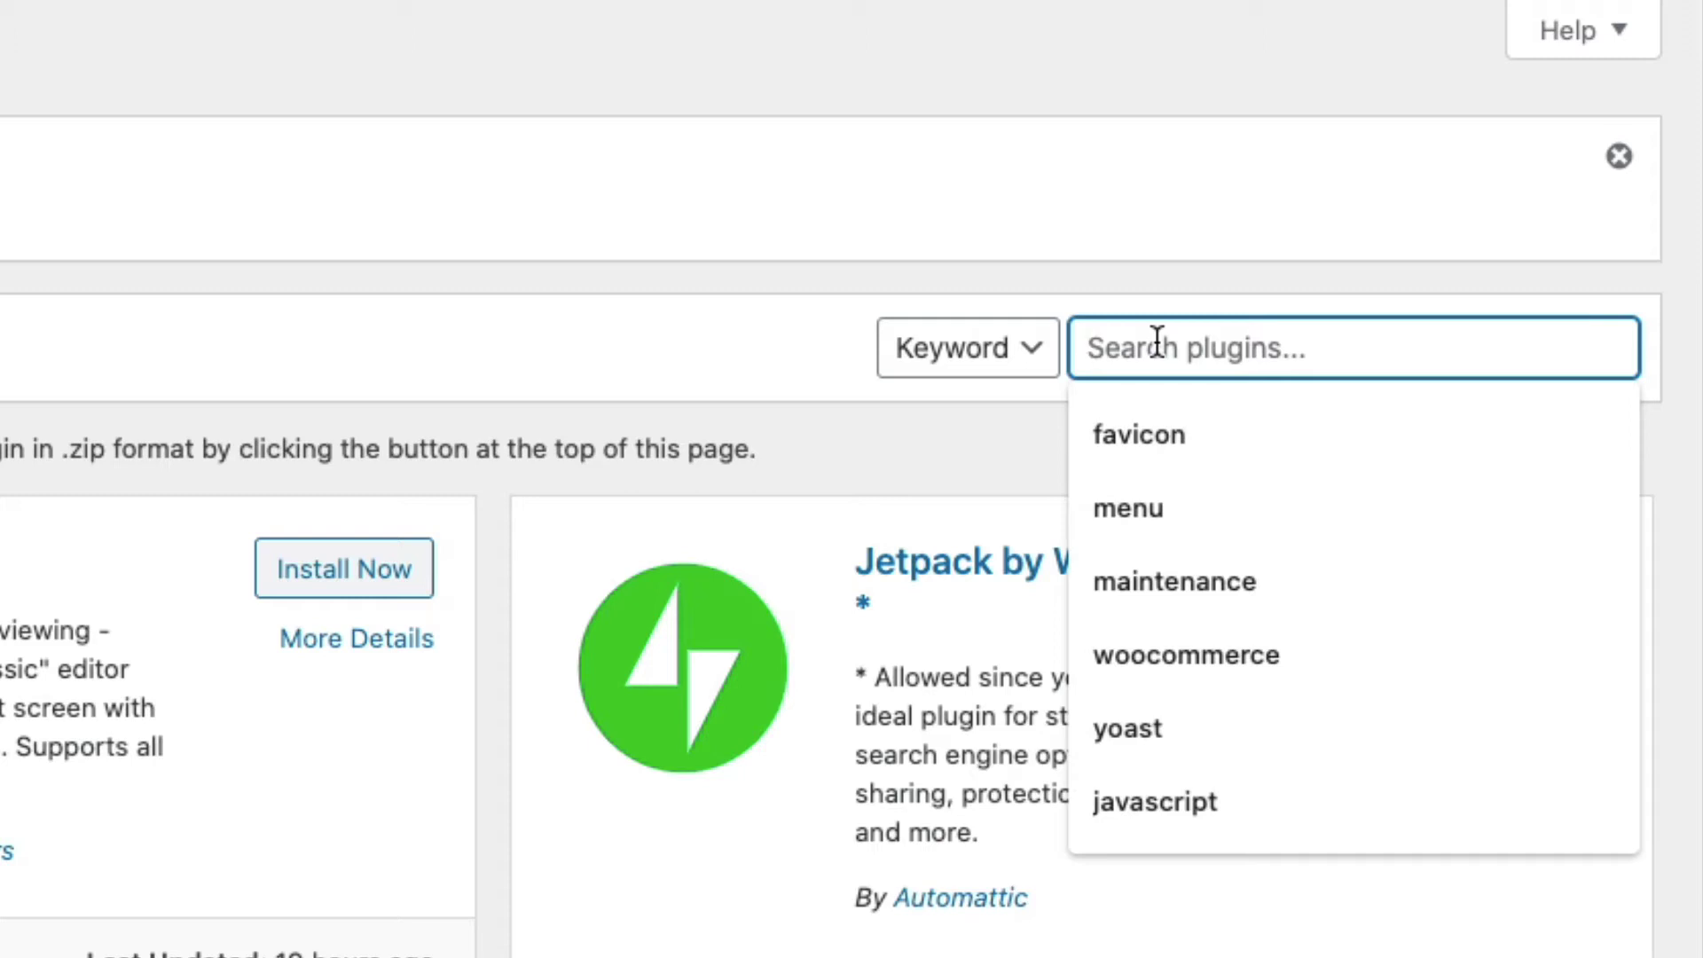
text(elementor)
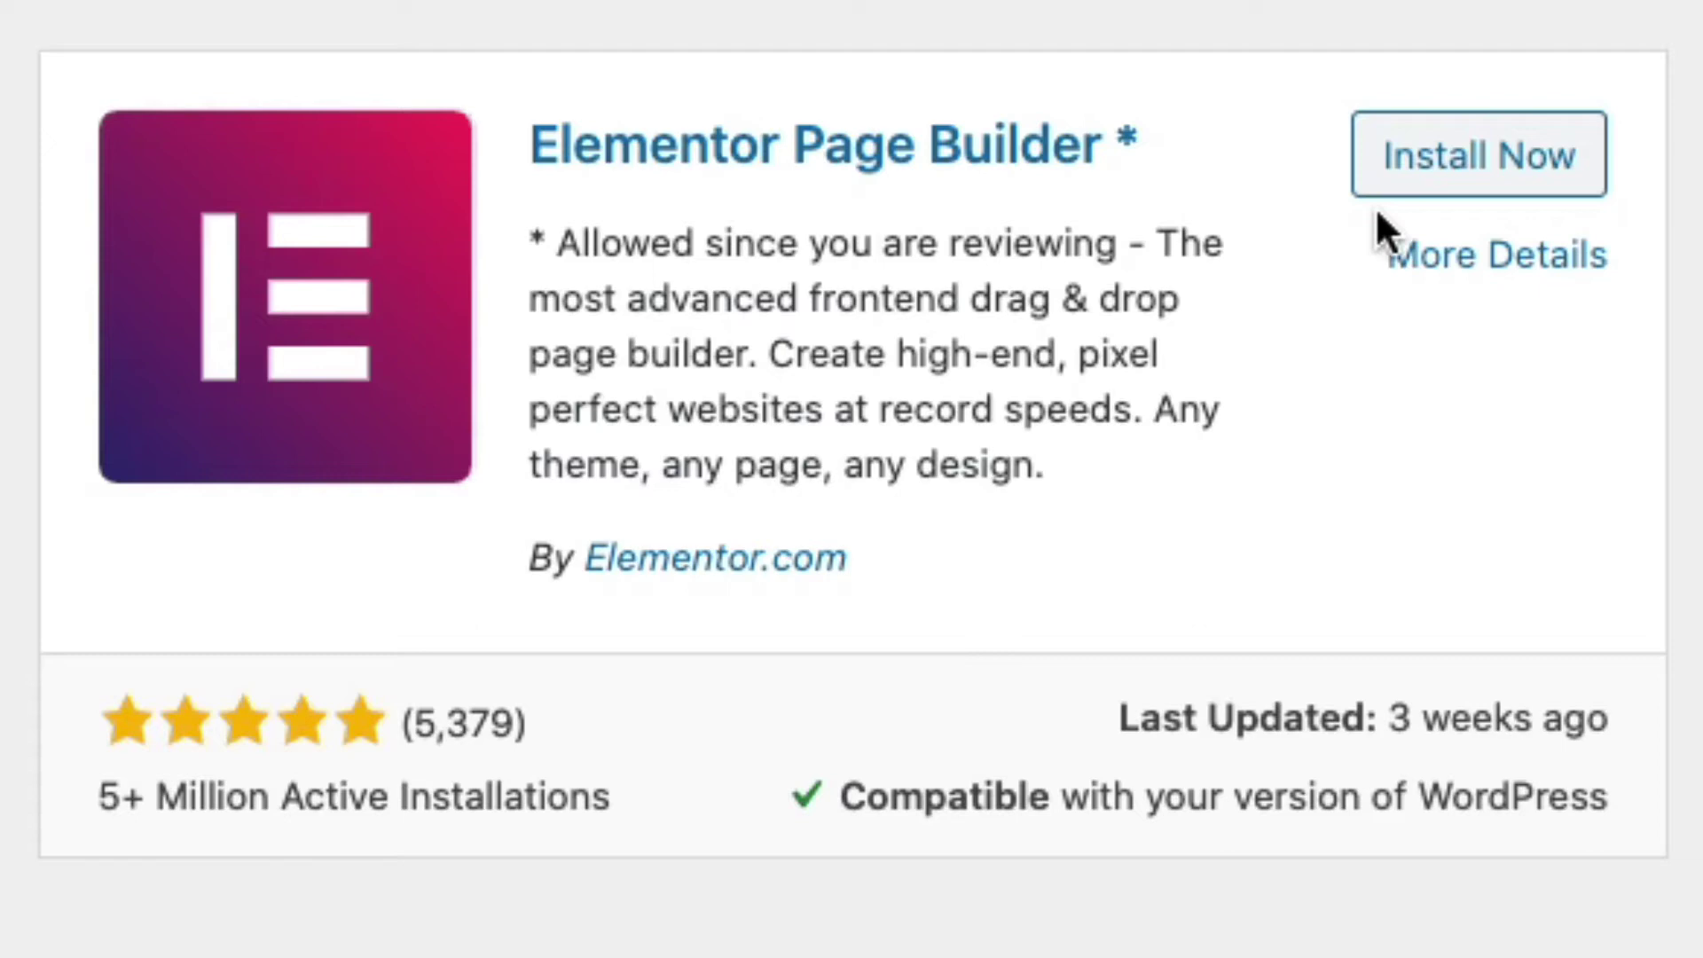
click(1474, 174)
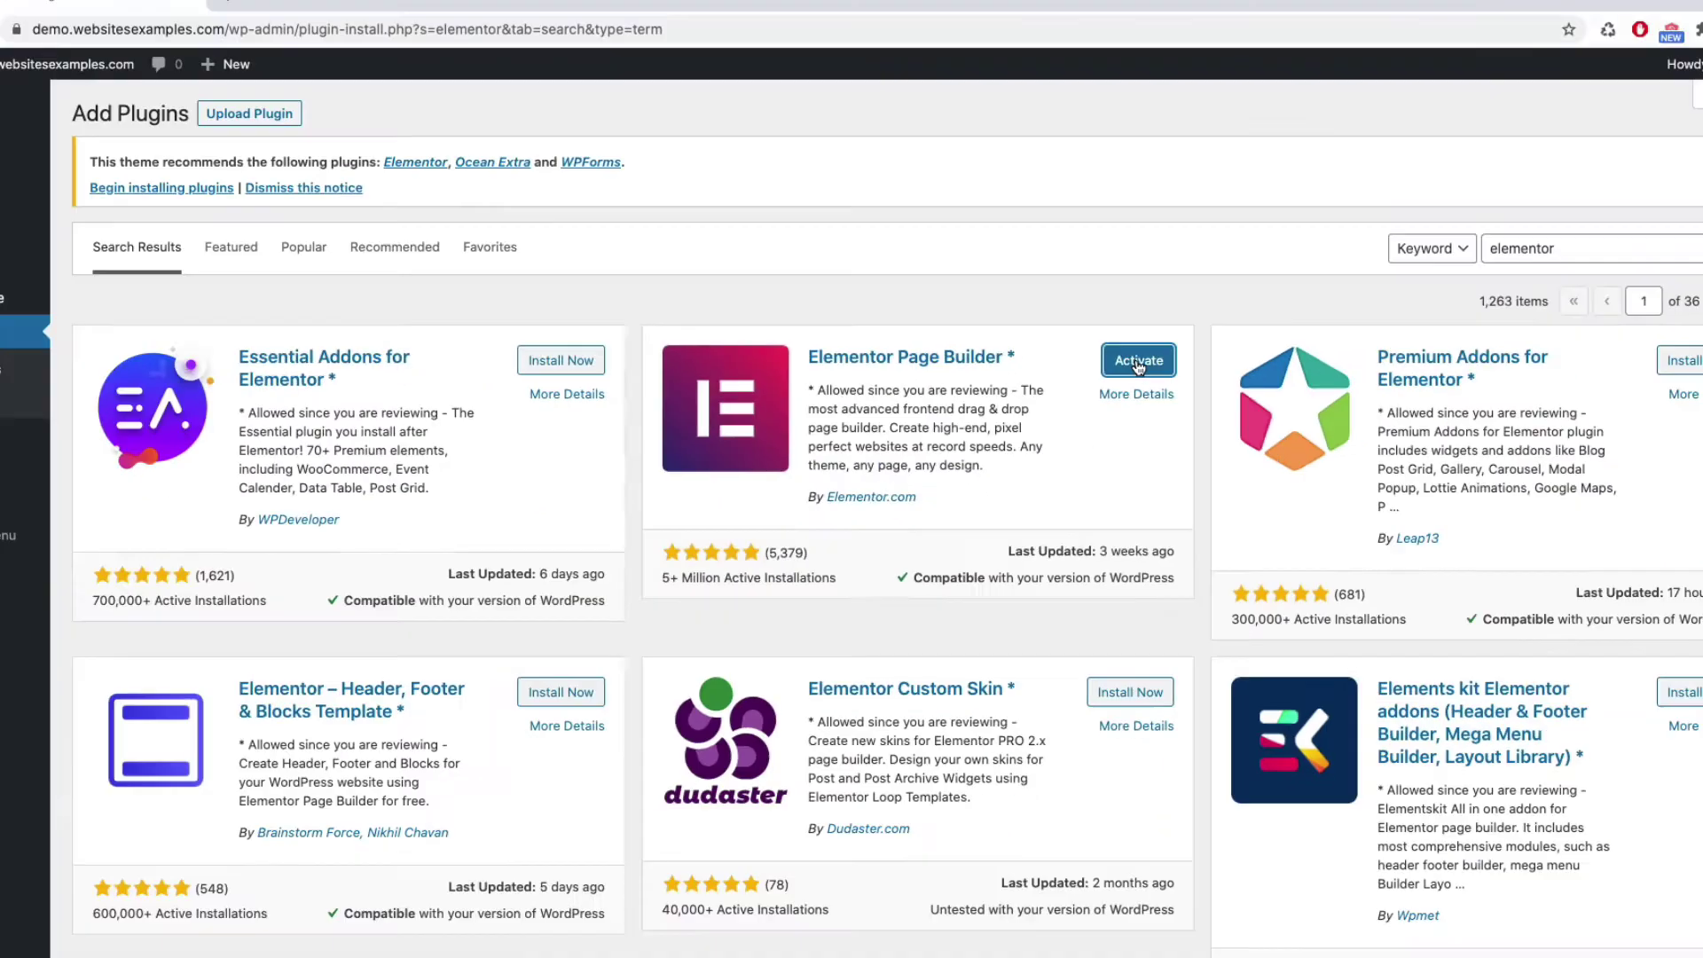
click(1505, 173)
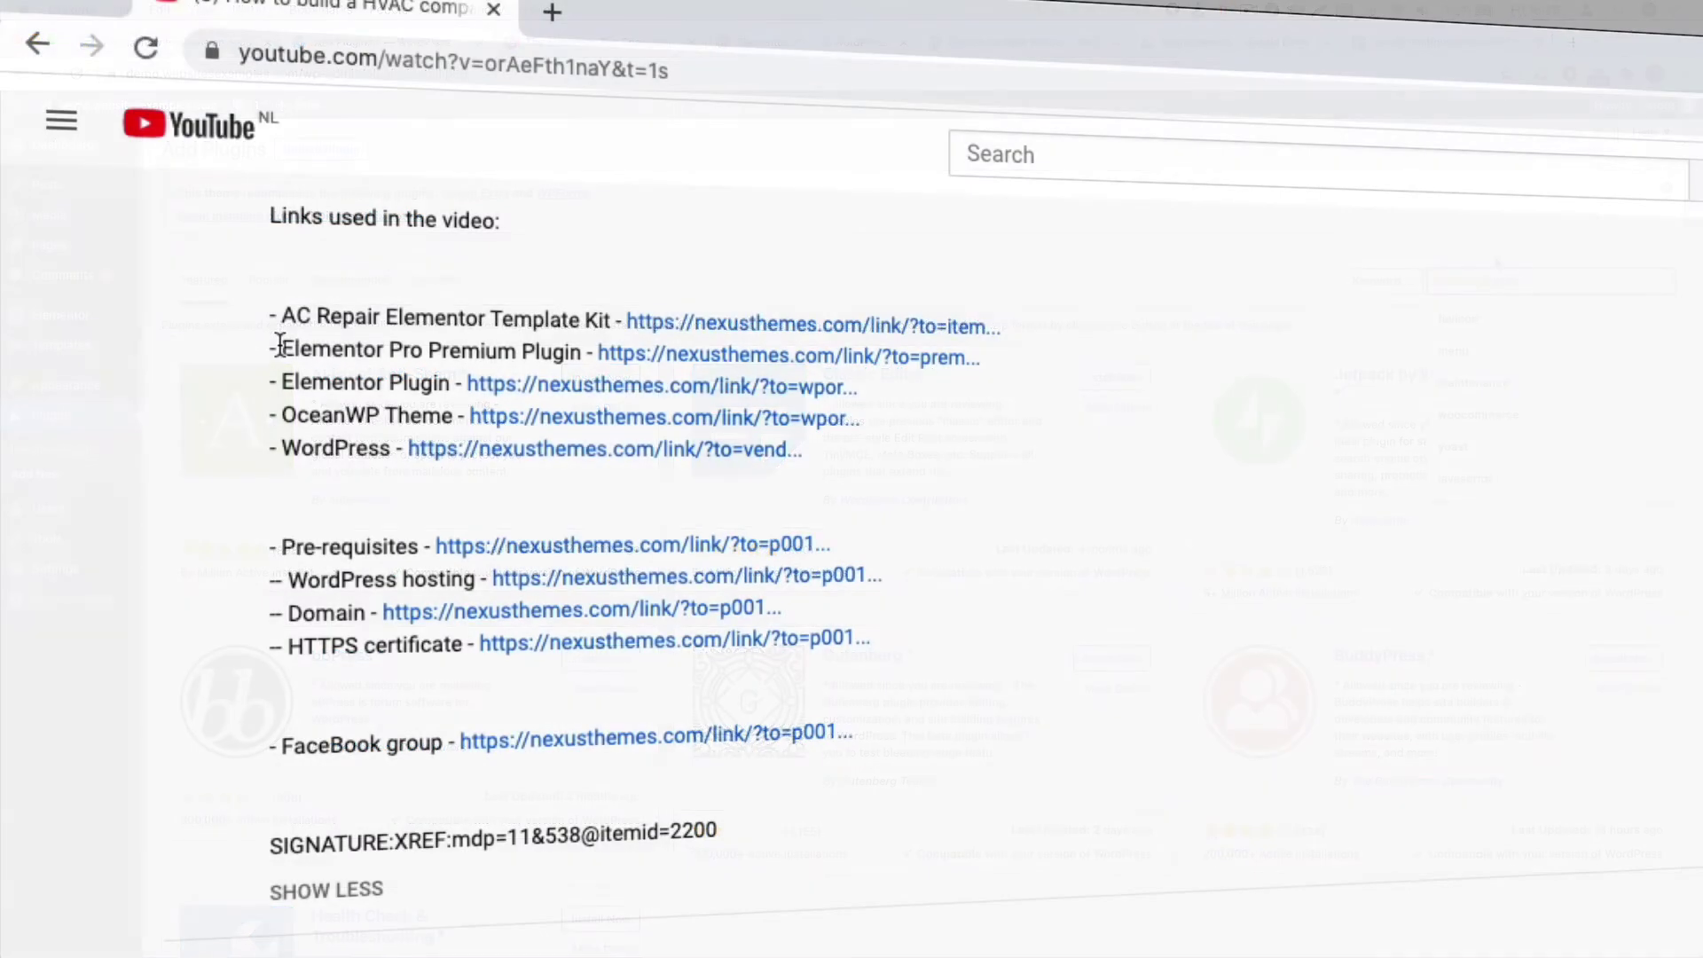
Step: Select the Elementor Pro Premium Plugin link text on the Add Plugins page
drag(277, 347, 581, 353)
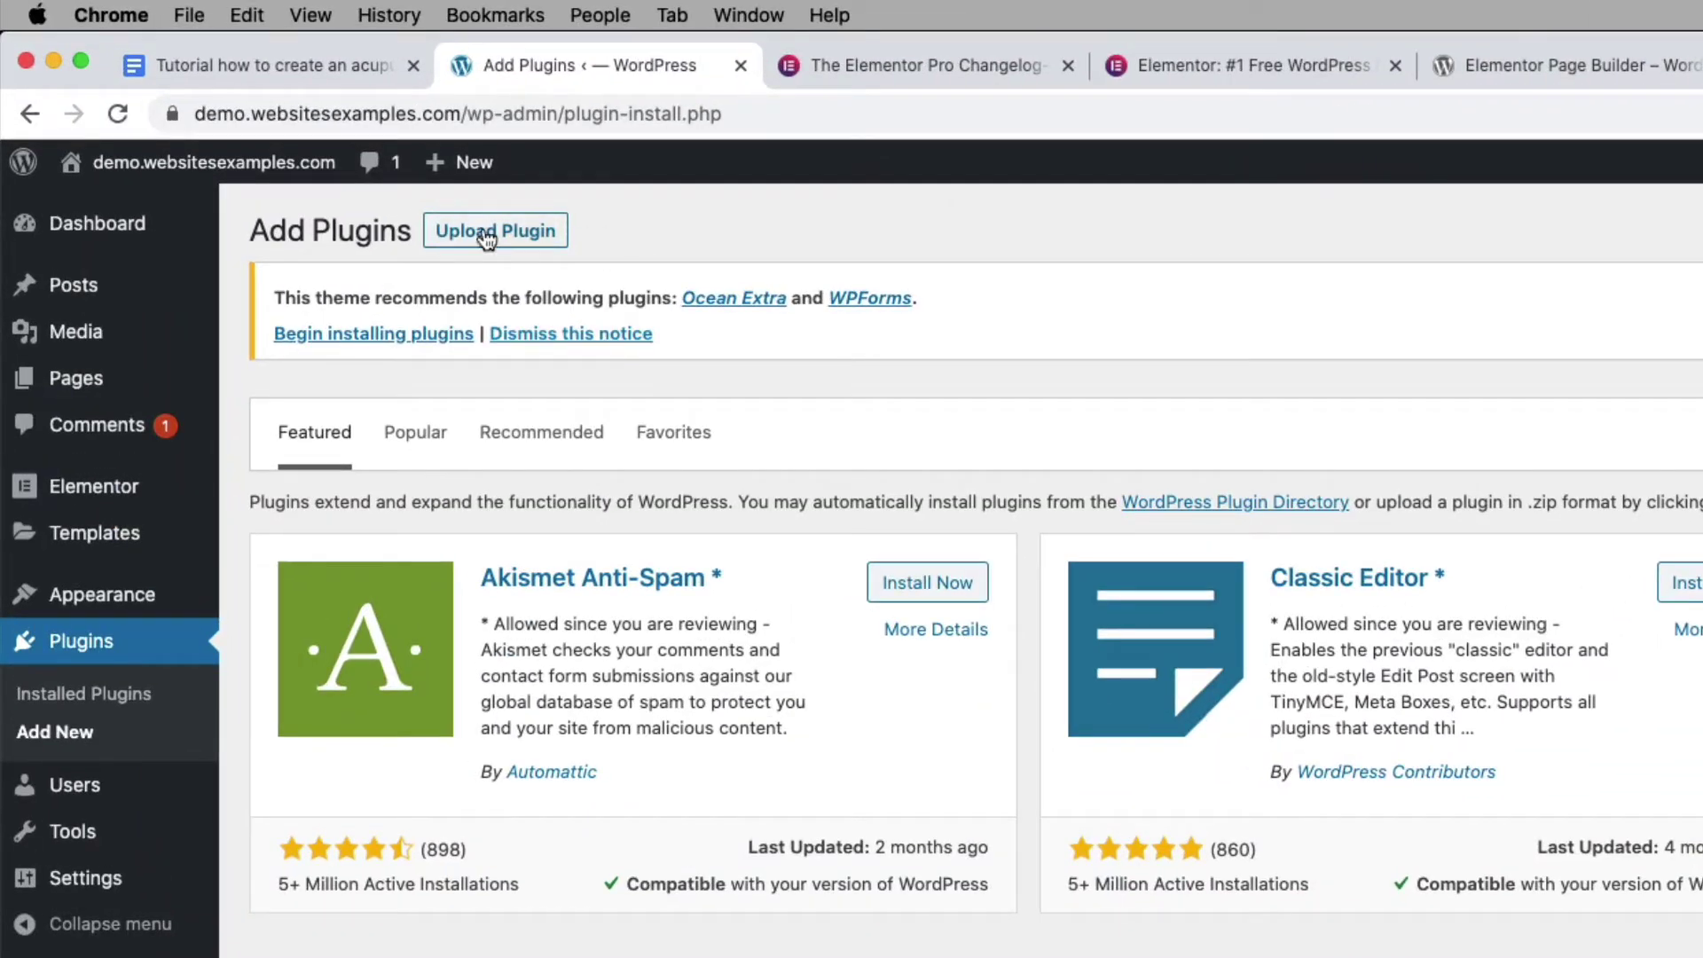
Step: Upload elementor-pro-2.10.3.zip via Upload Plugin, install it and activate Elementor Pro
click(486, 233)
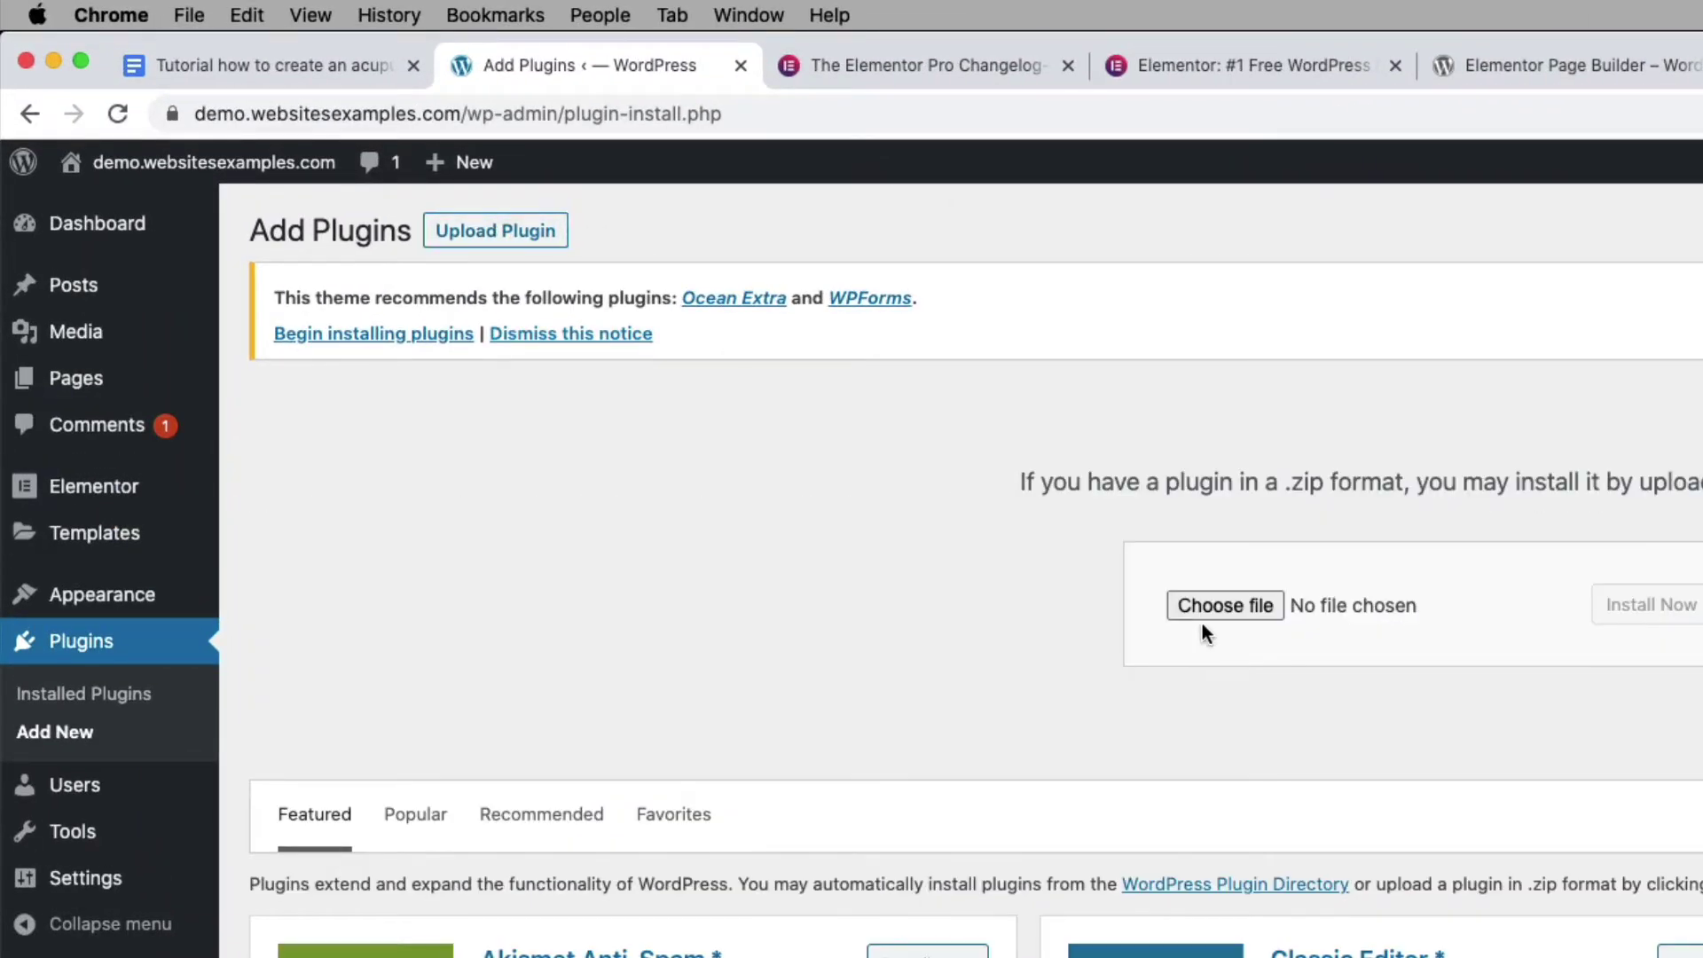
click(1223, 605)
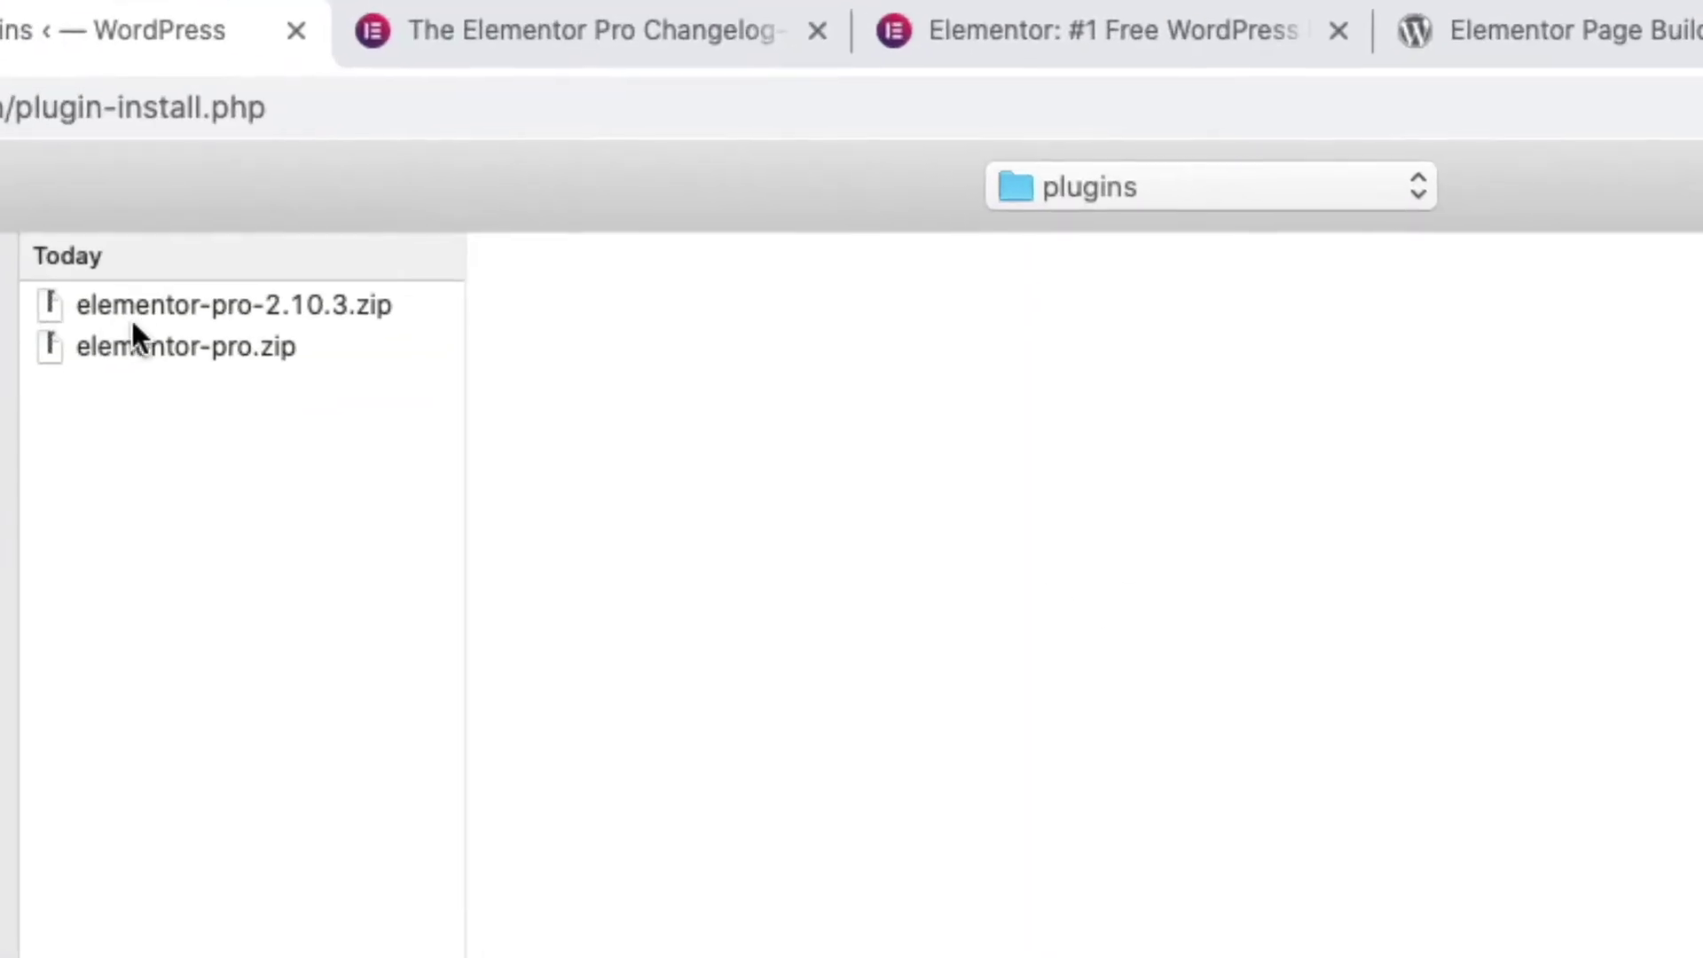
click(649, 237)
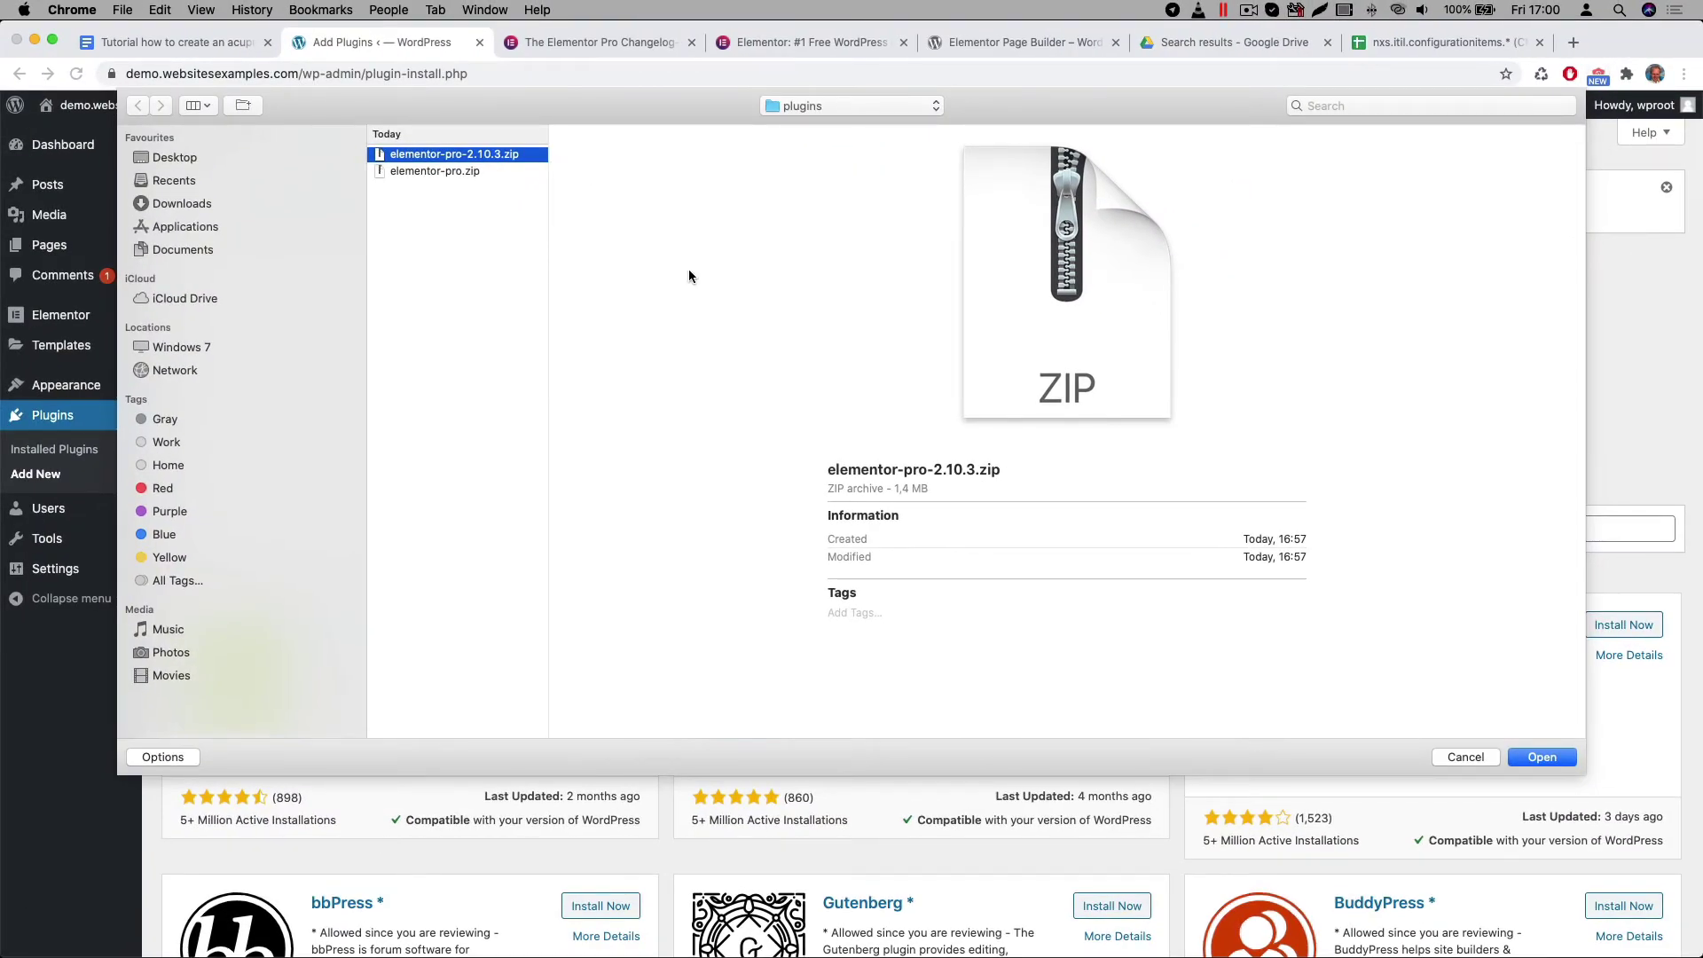
key(Return)
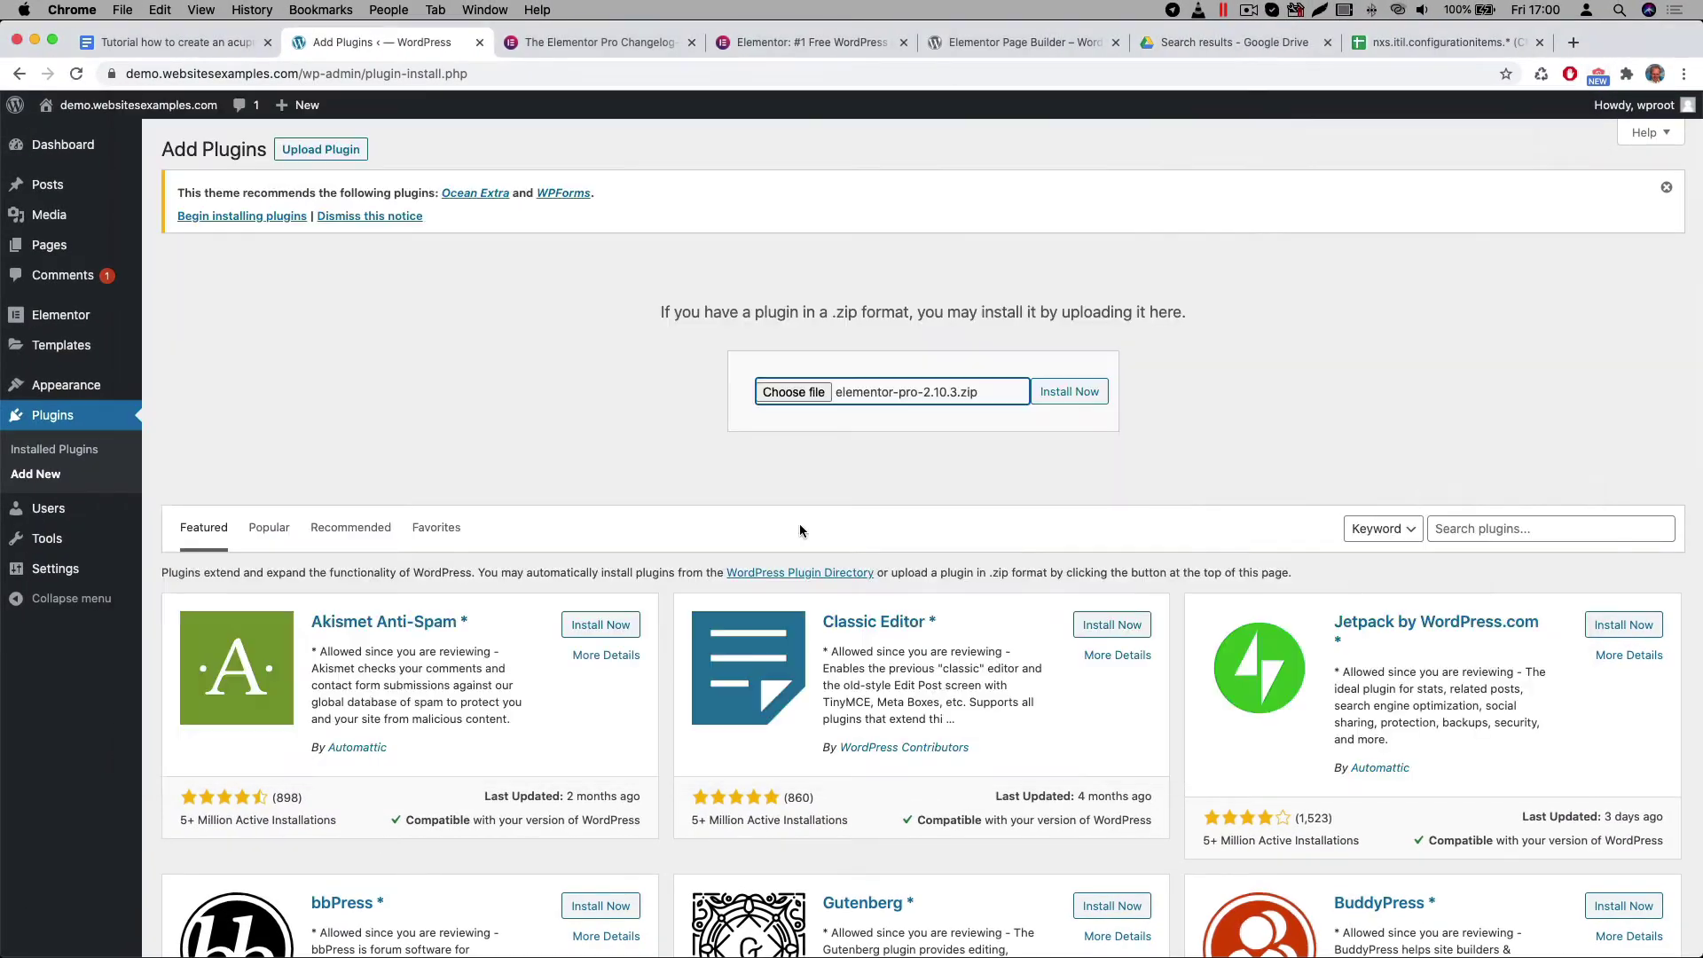
click(1080, 392)
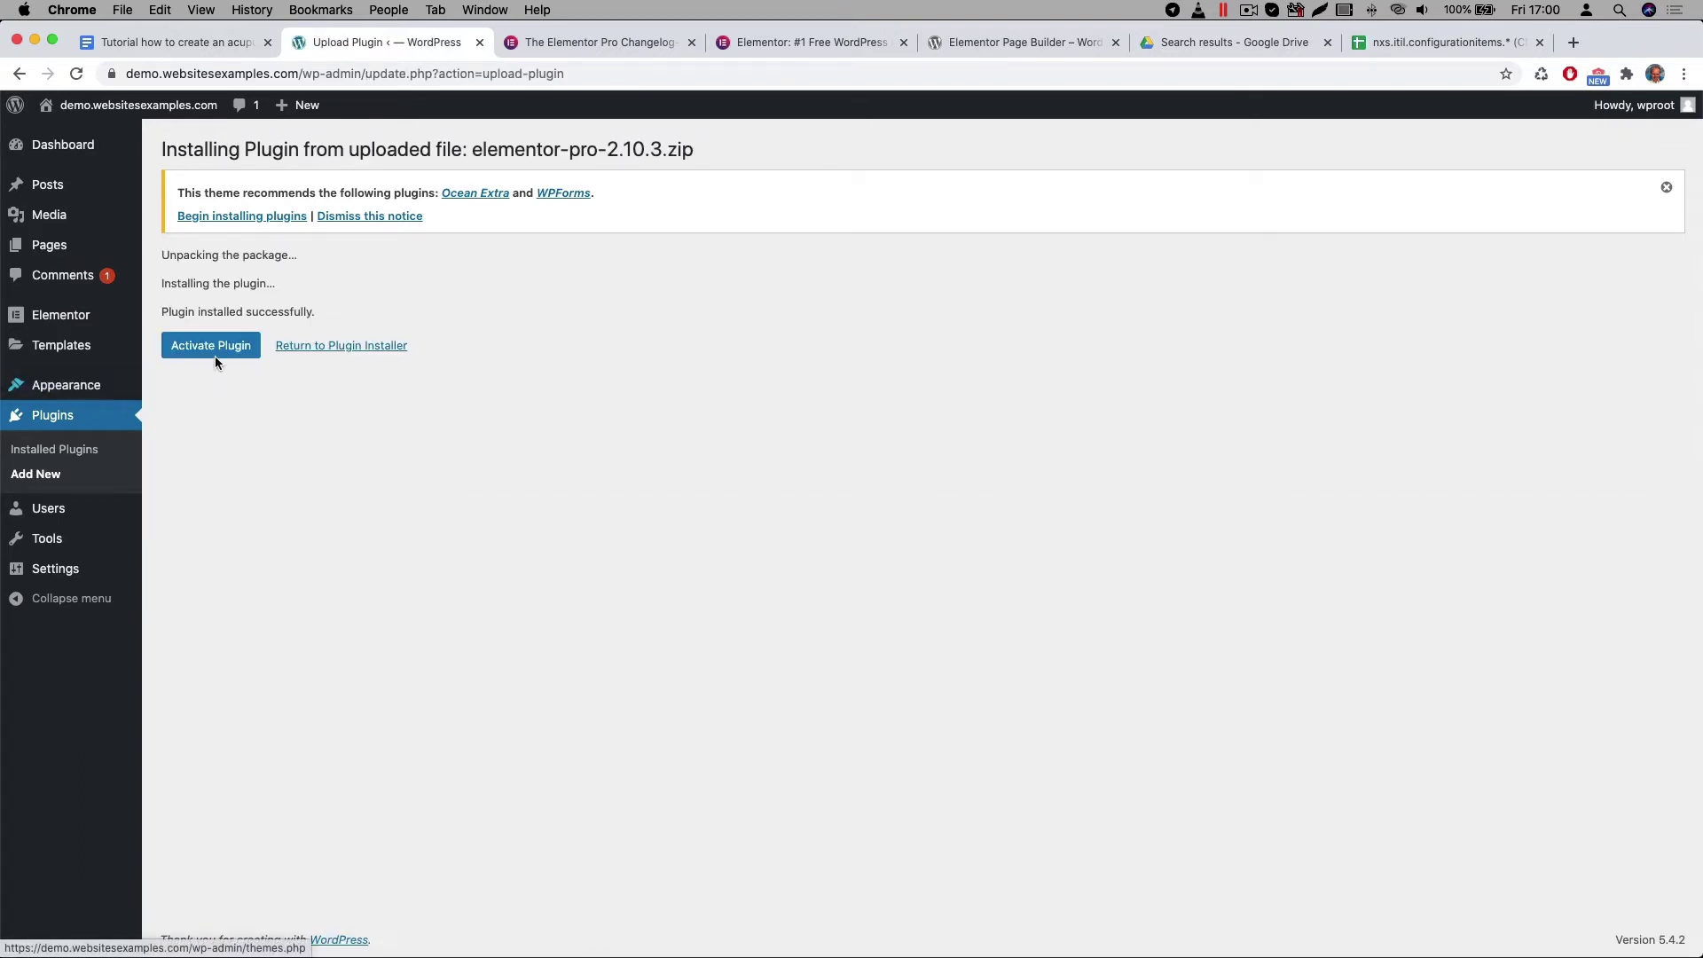
click(241, 347)
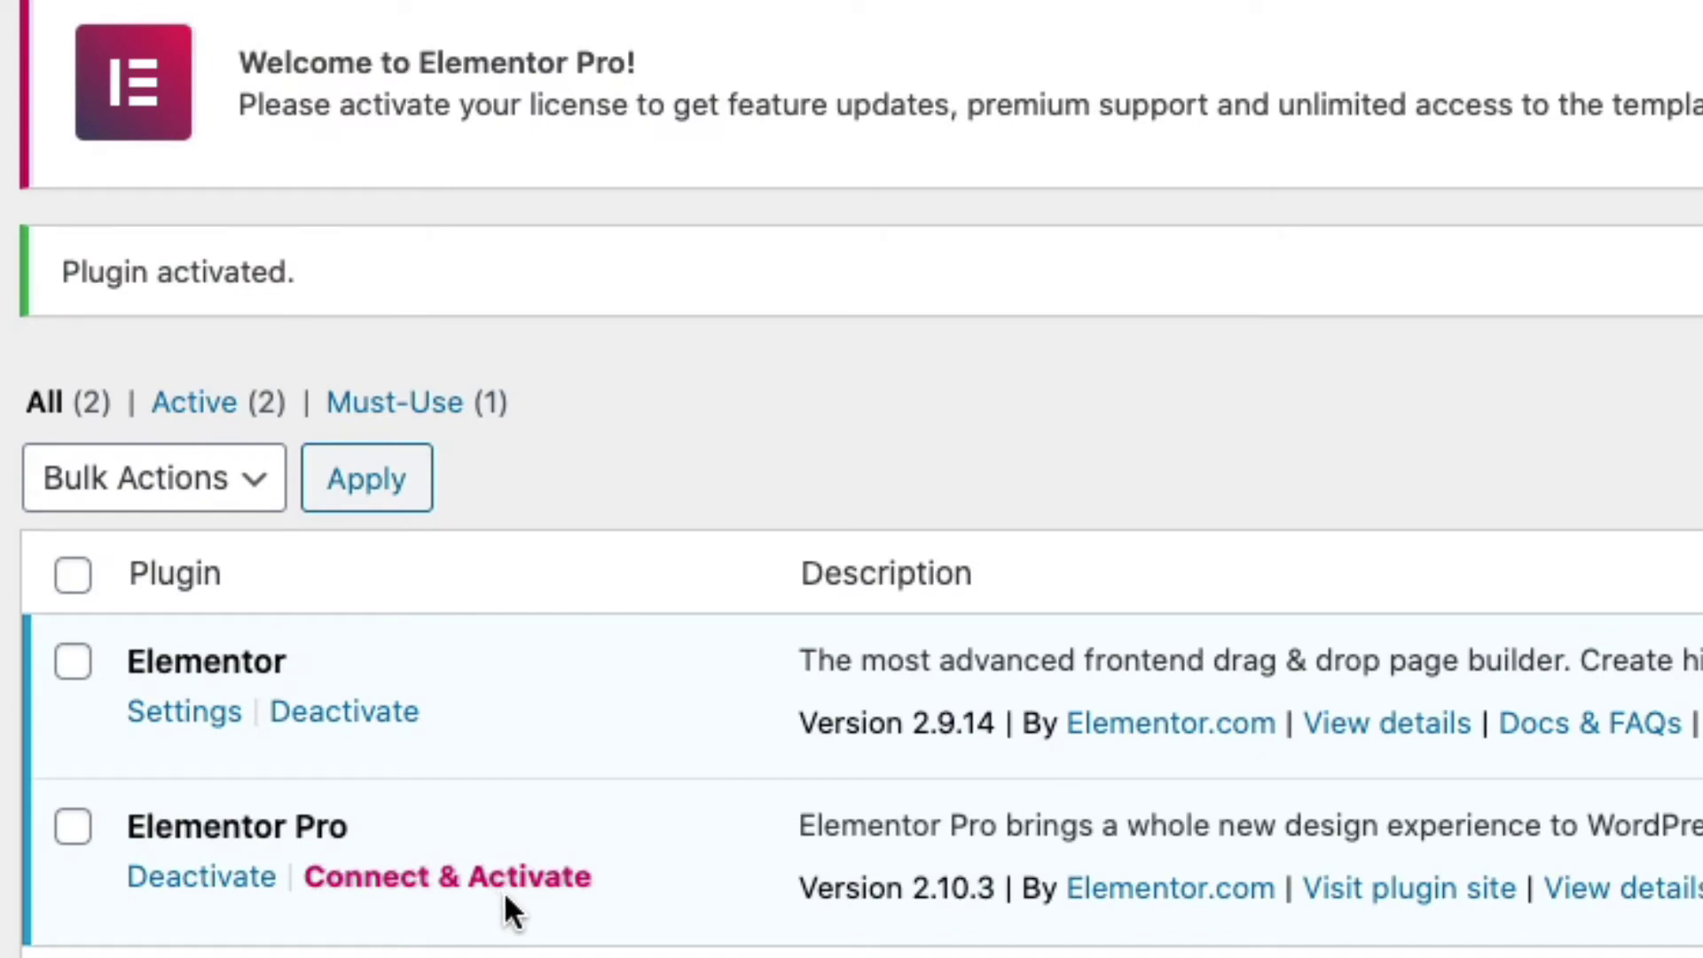
Step: Connect and activate the Elementor Pro licence, confirming its status reads Active
click(509, 881)
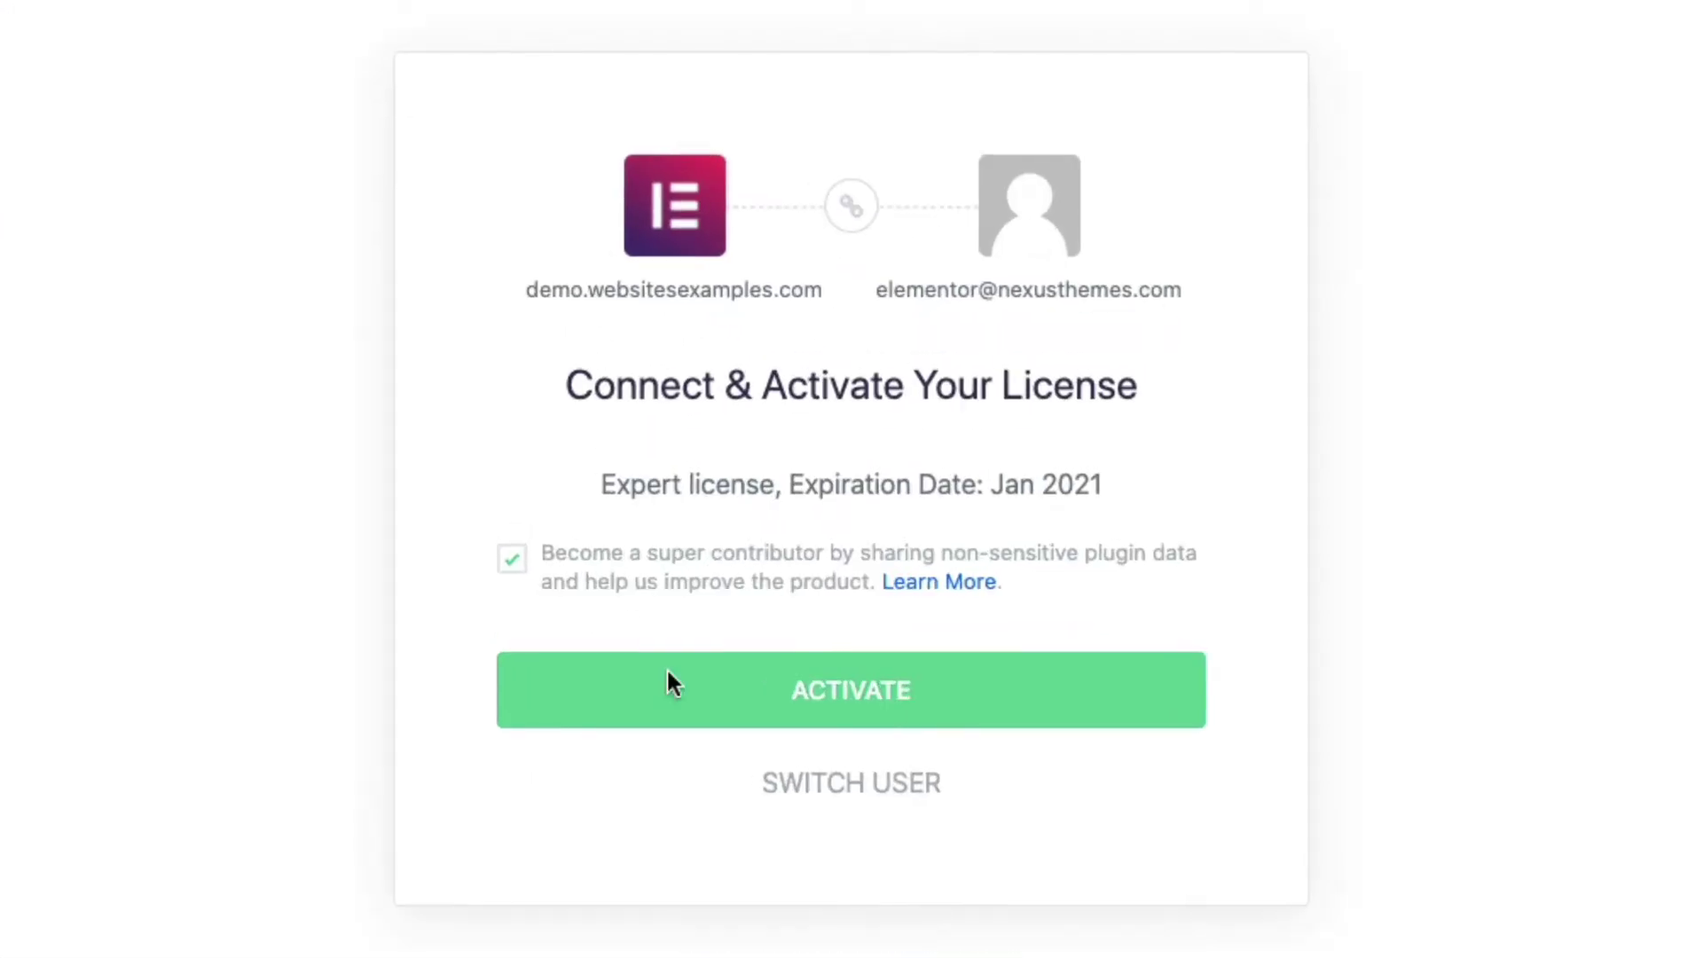
click(875, 688)
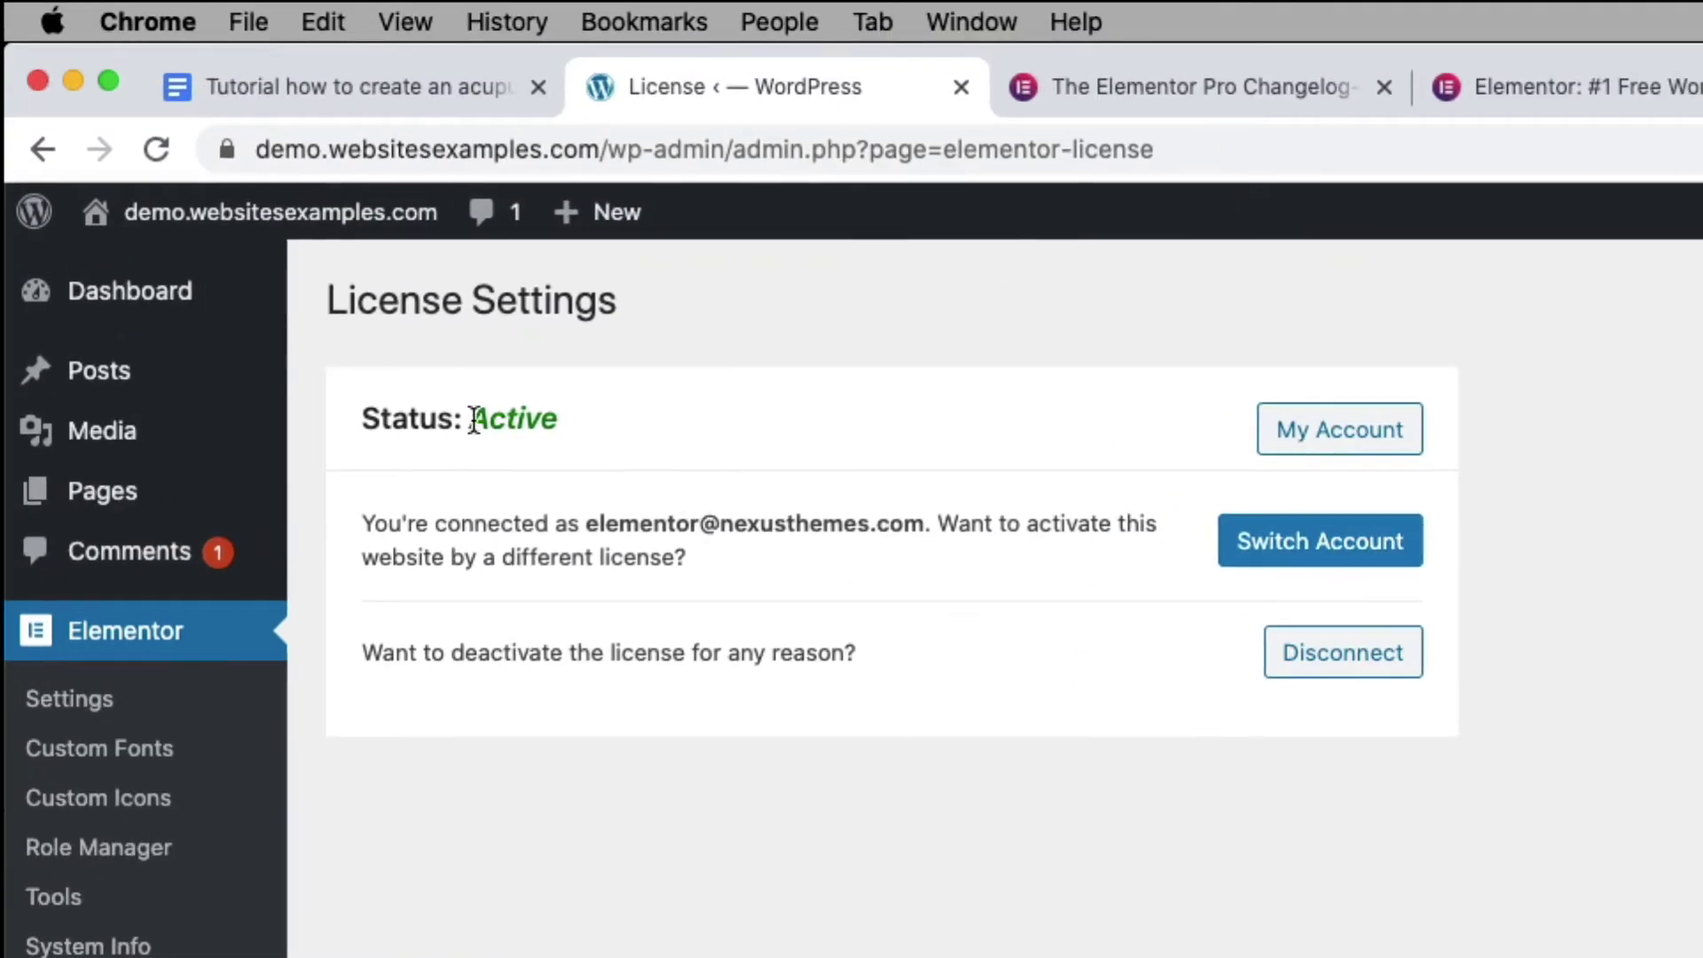
triple_click(474, 418)
click(540, 440)
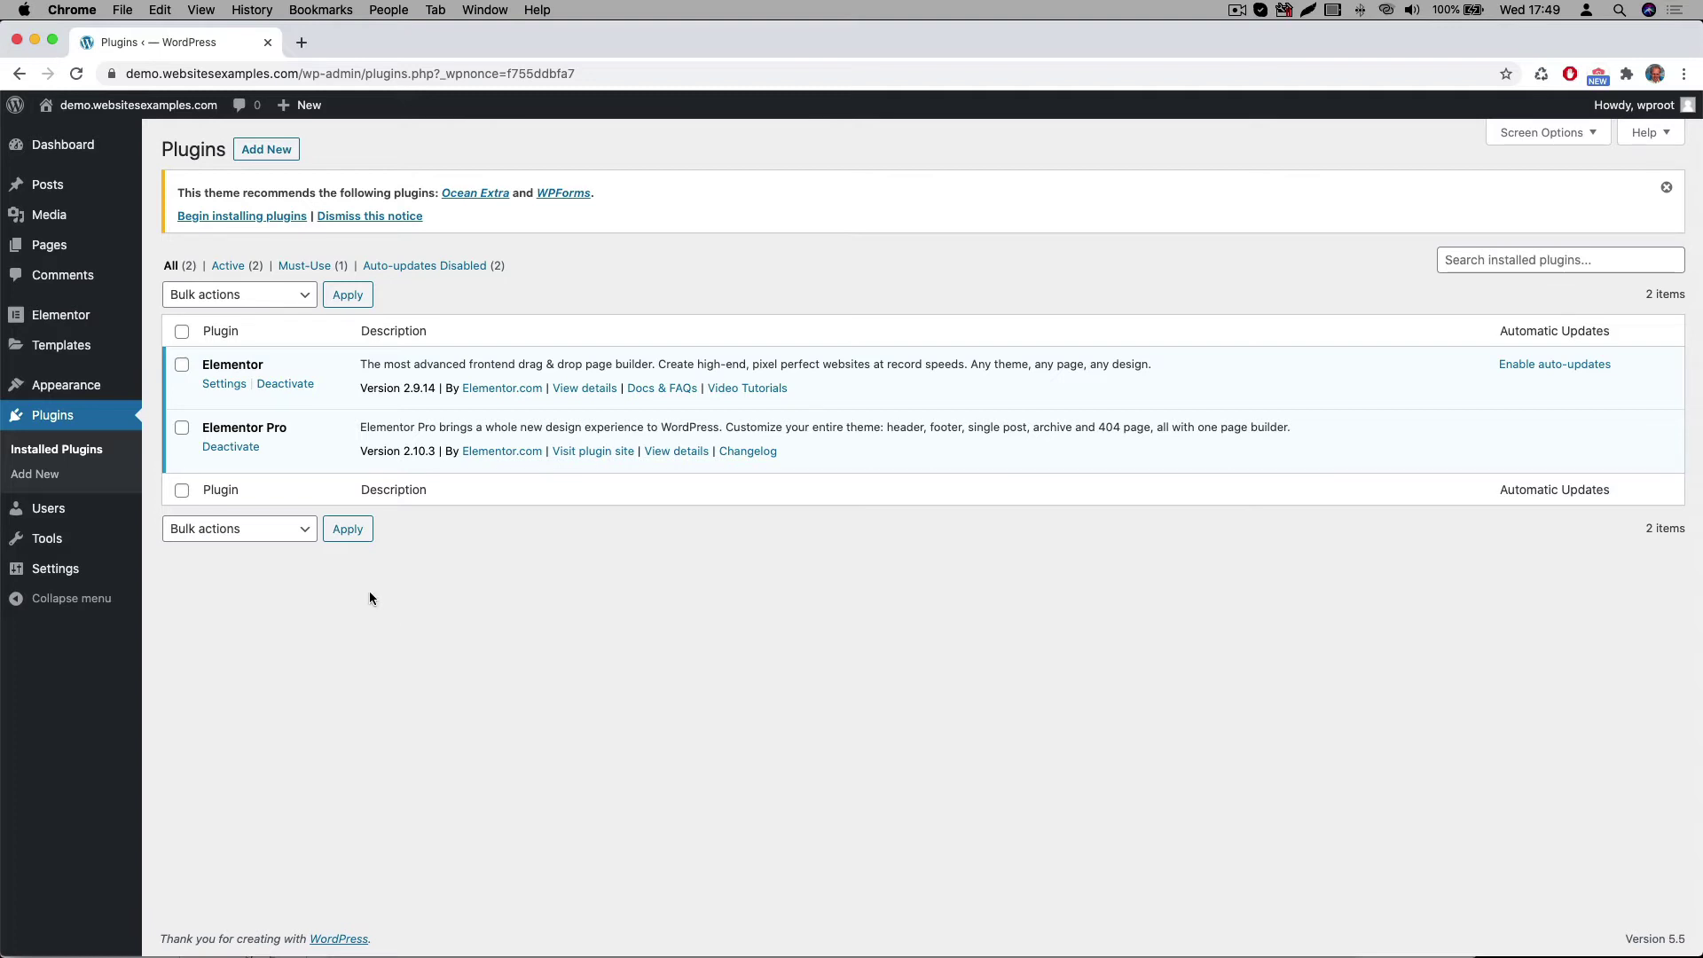
Step: Search Add Plugins for 'all in one', then install and activate All-in-One WP Migration
click(51, 477)
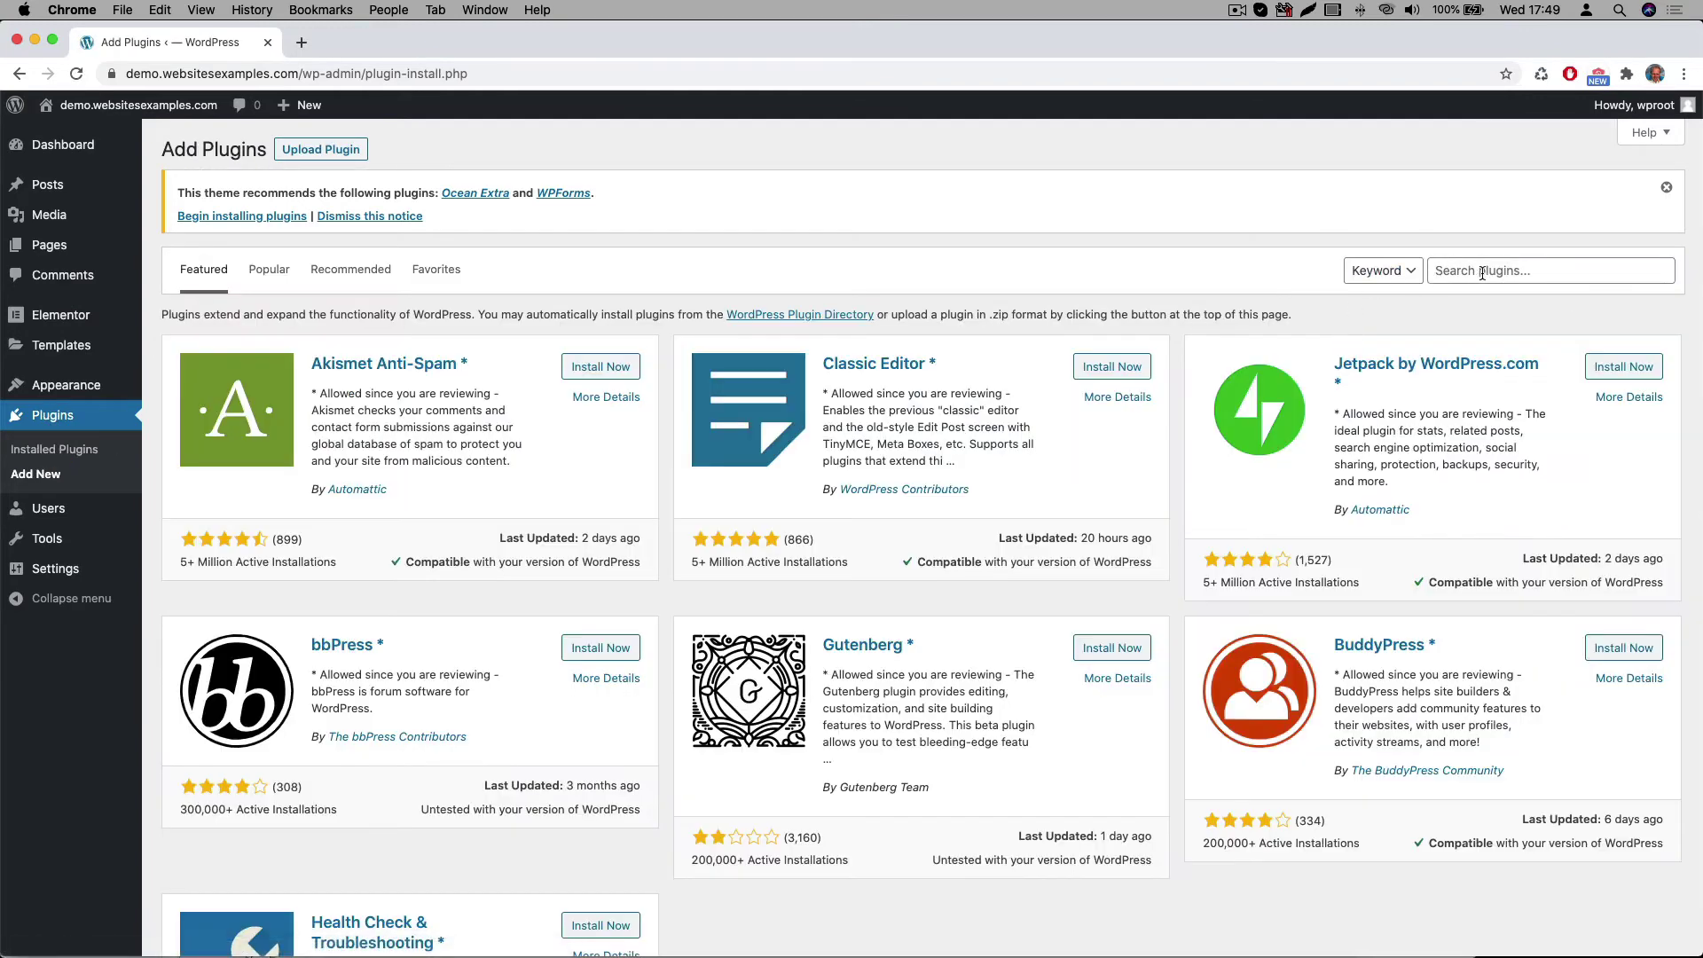
click(1483, 273)
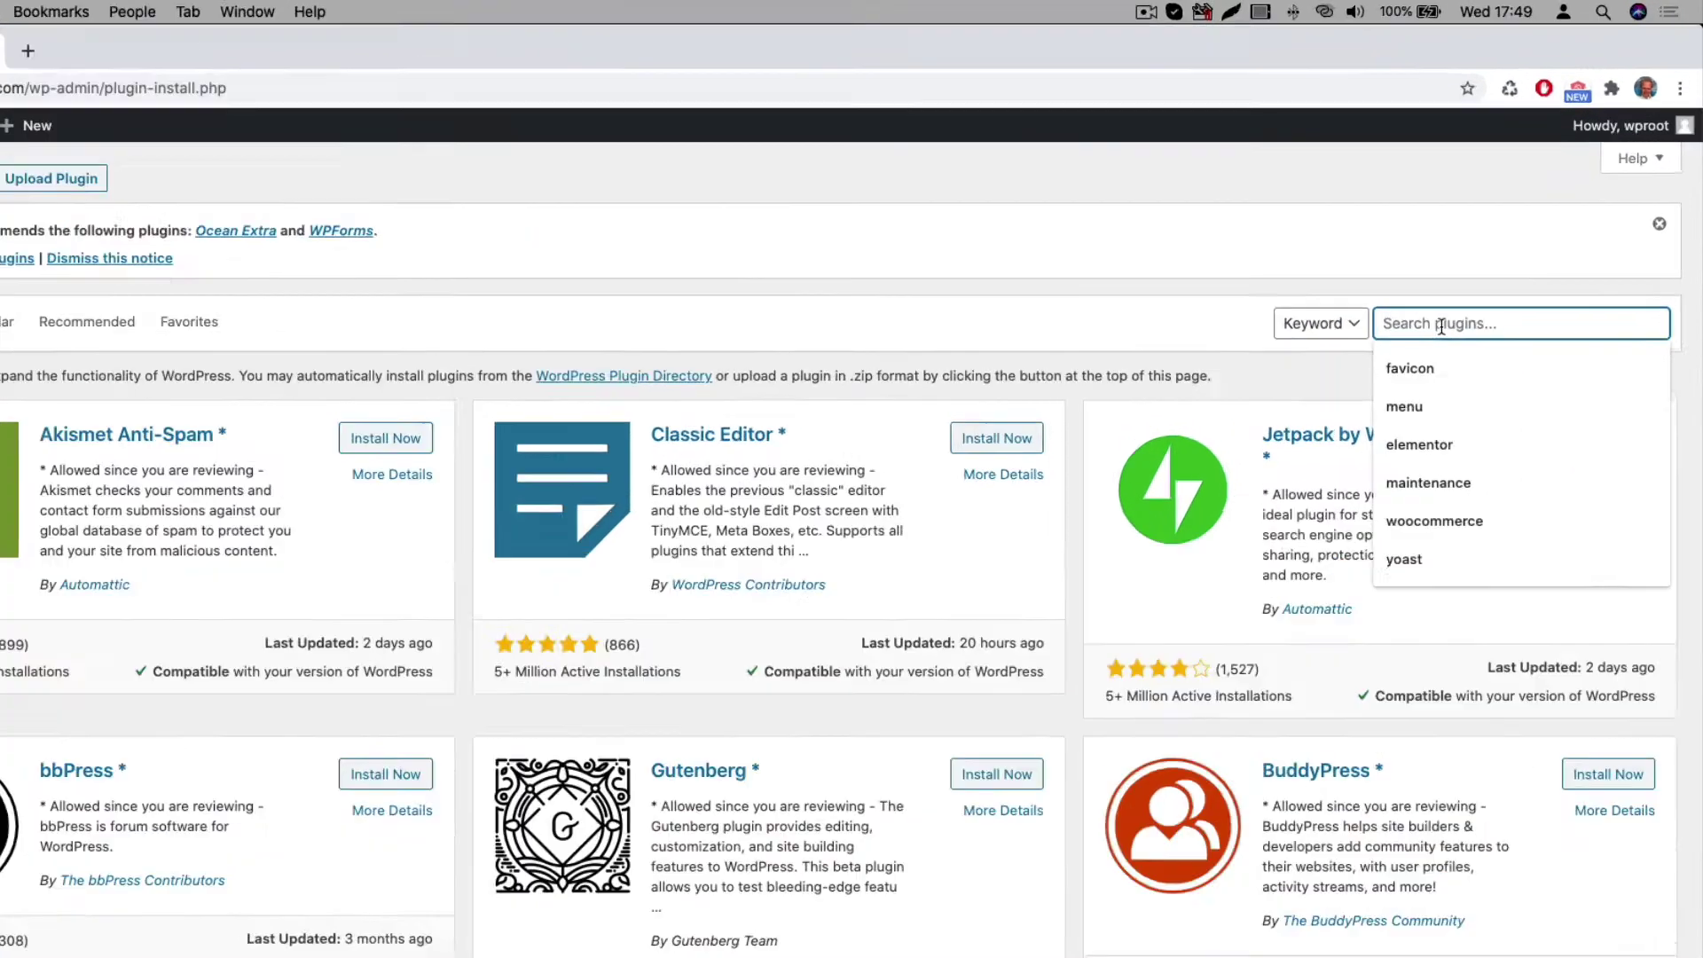
text(all in one)
key(Down)
key(Return)
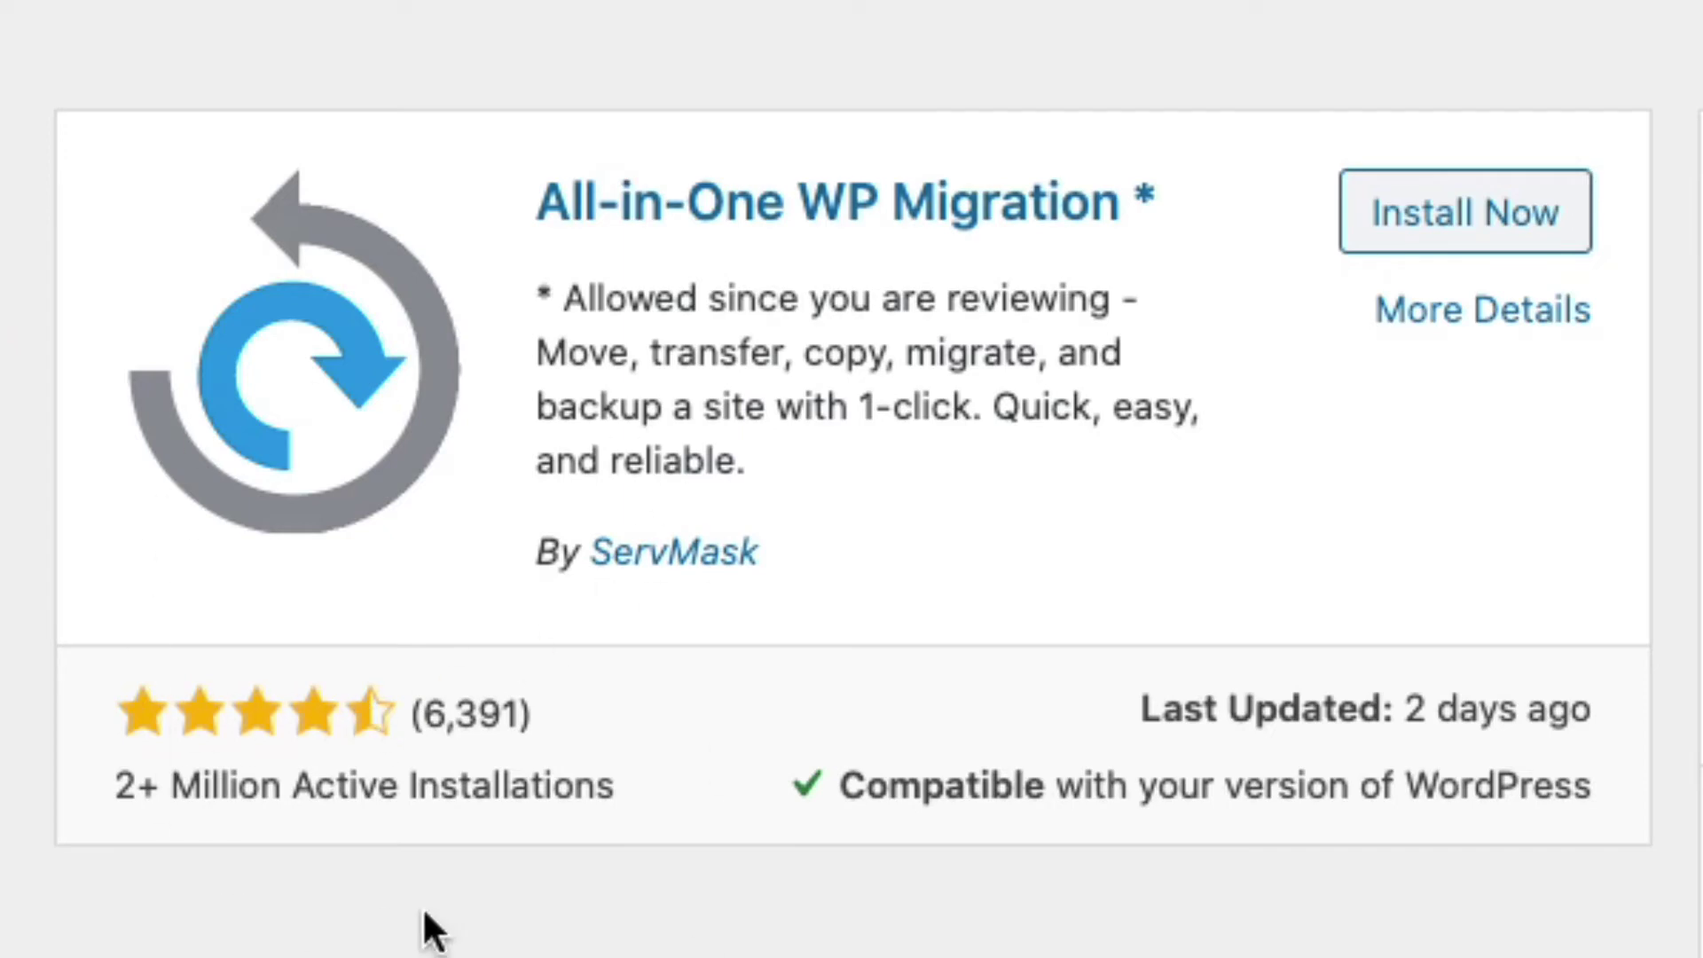
click(1425, 217)
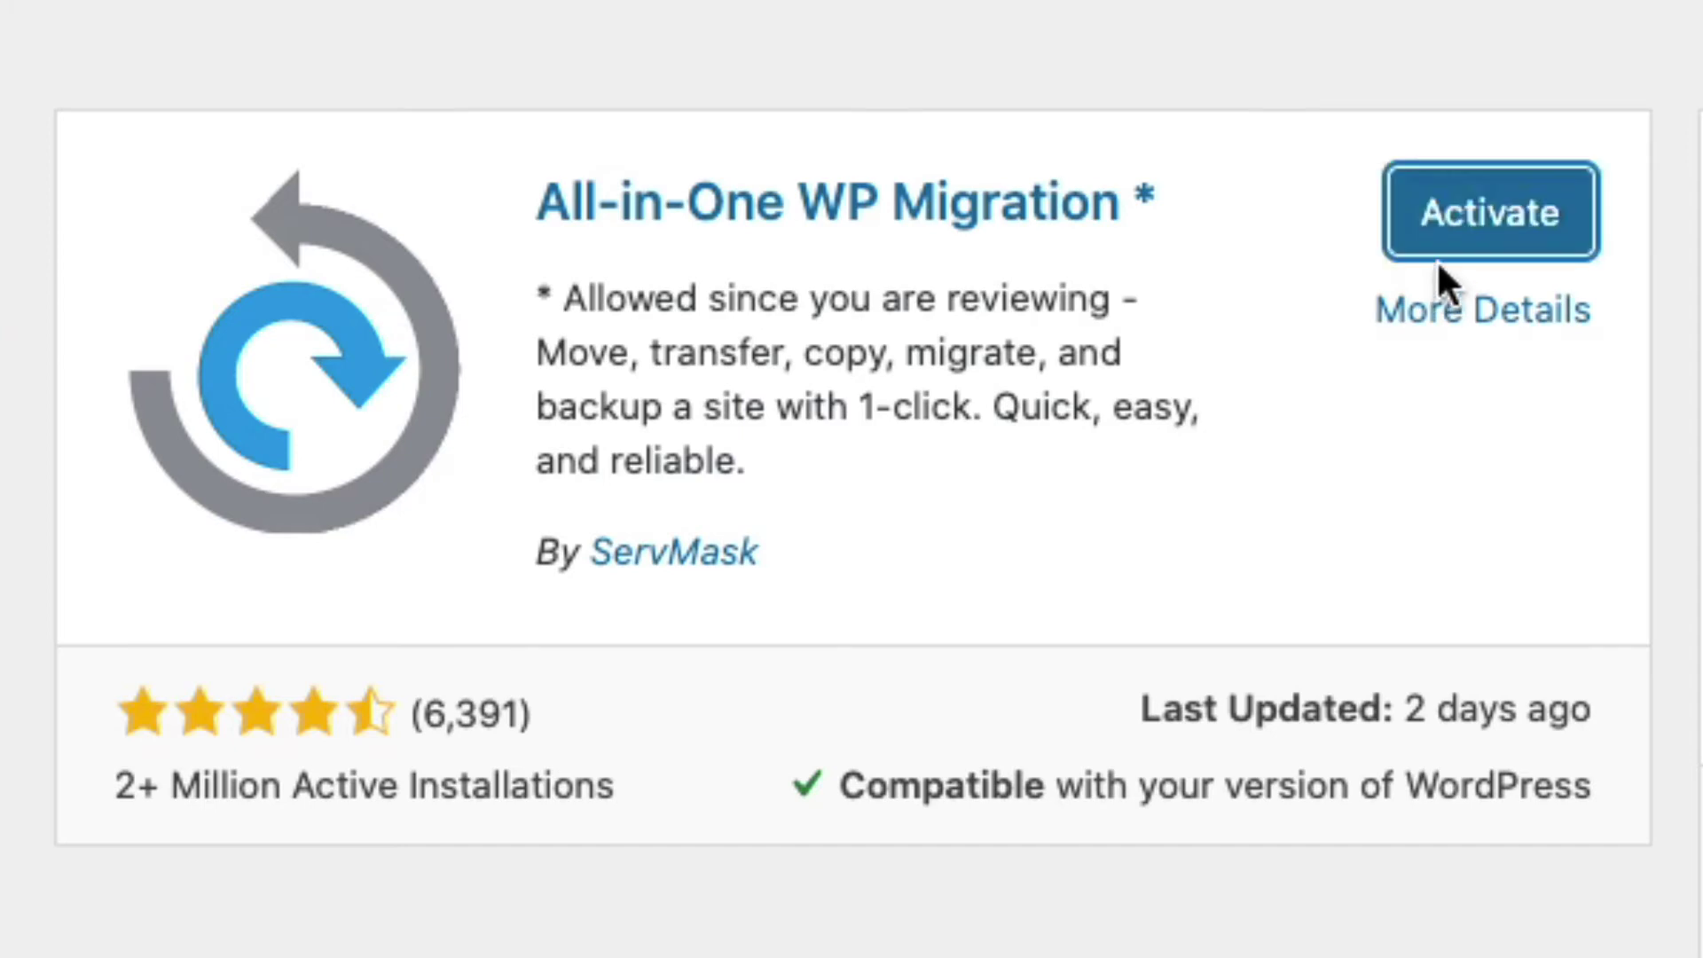
click(1455, 217)
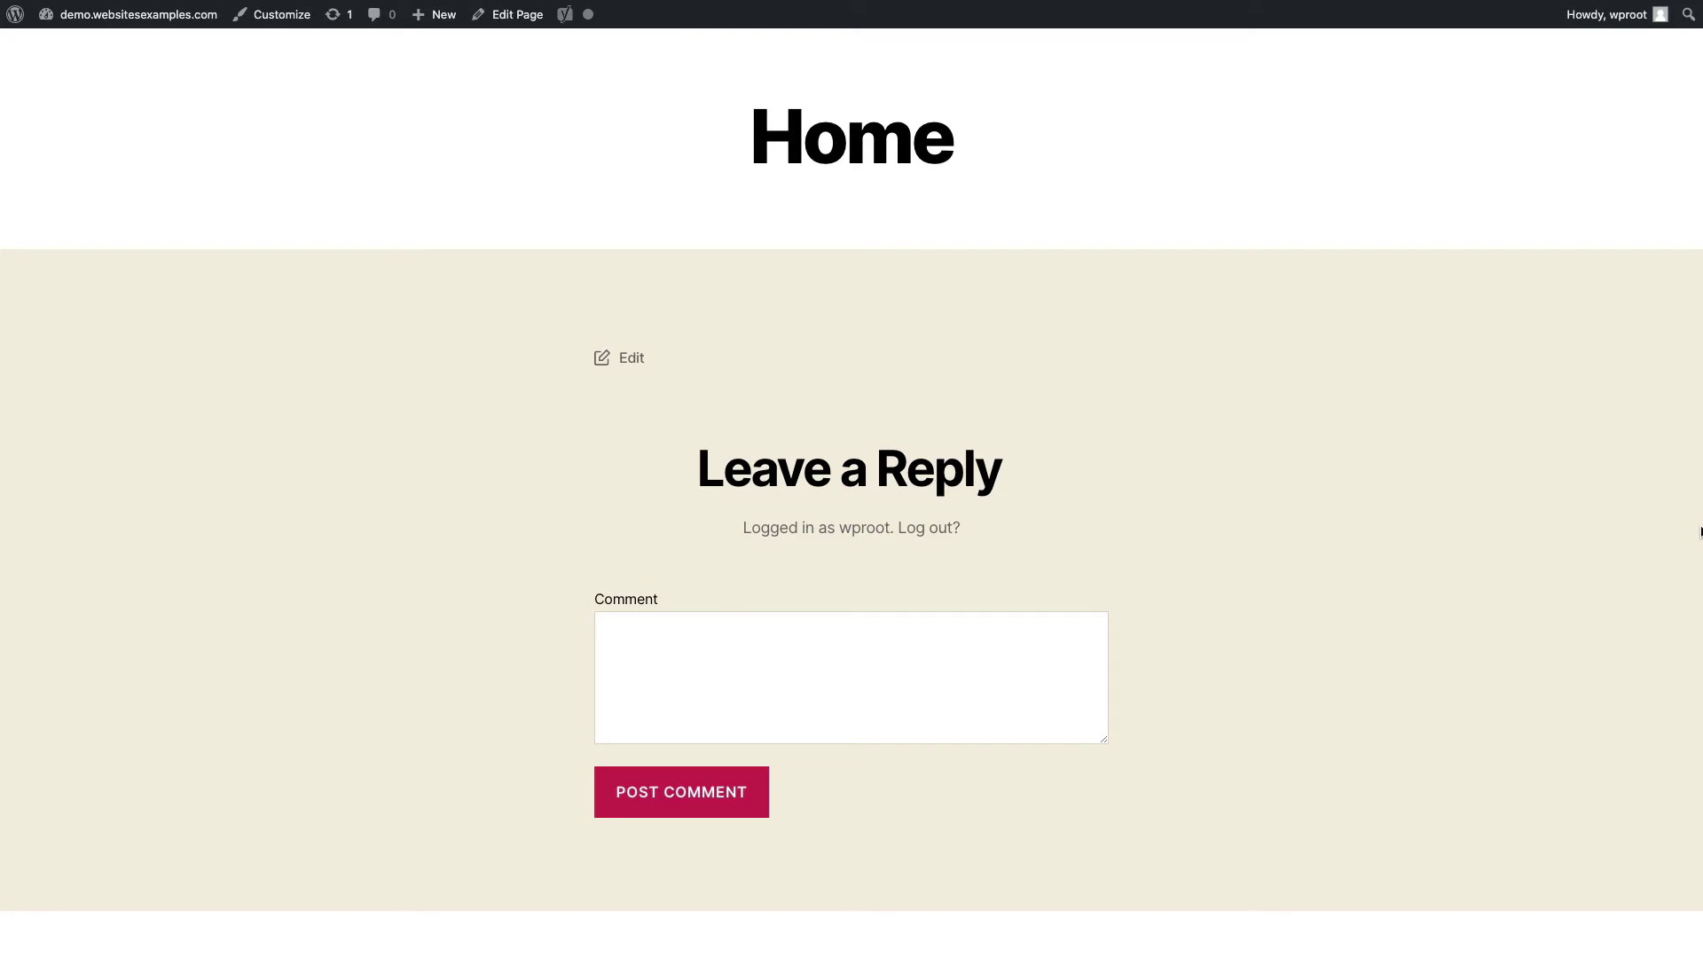
Step: Scroll the Homeowners Association home page past Meetings, Events and Documents to the footer
scroll(1700, 530, down, 1)
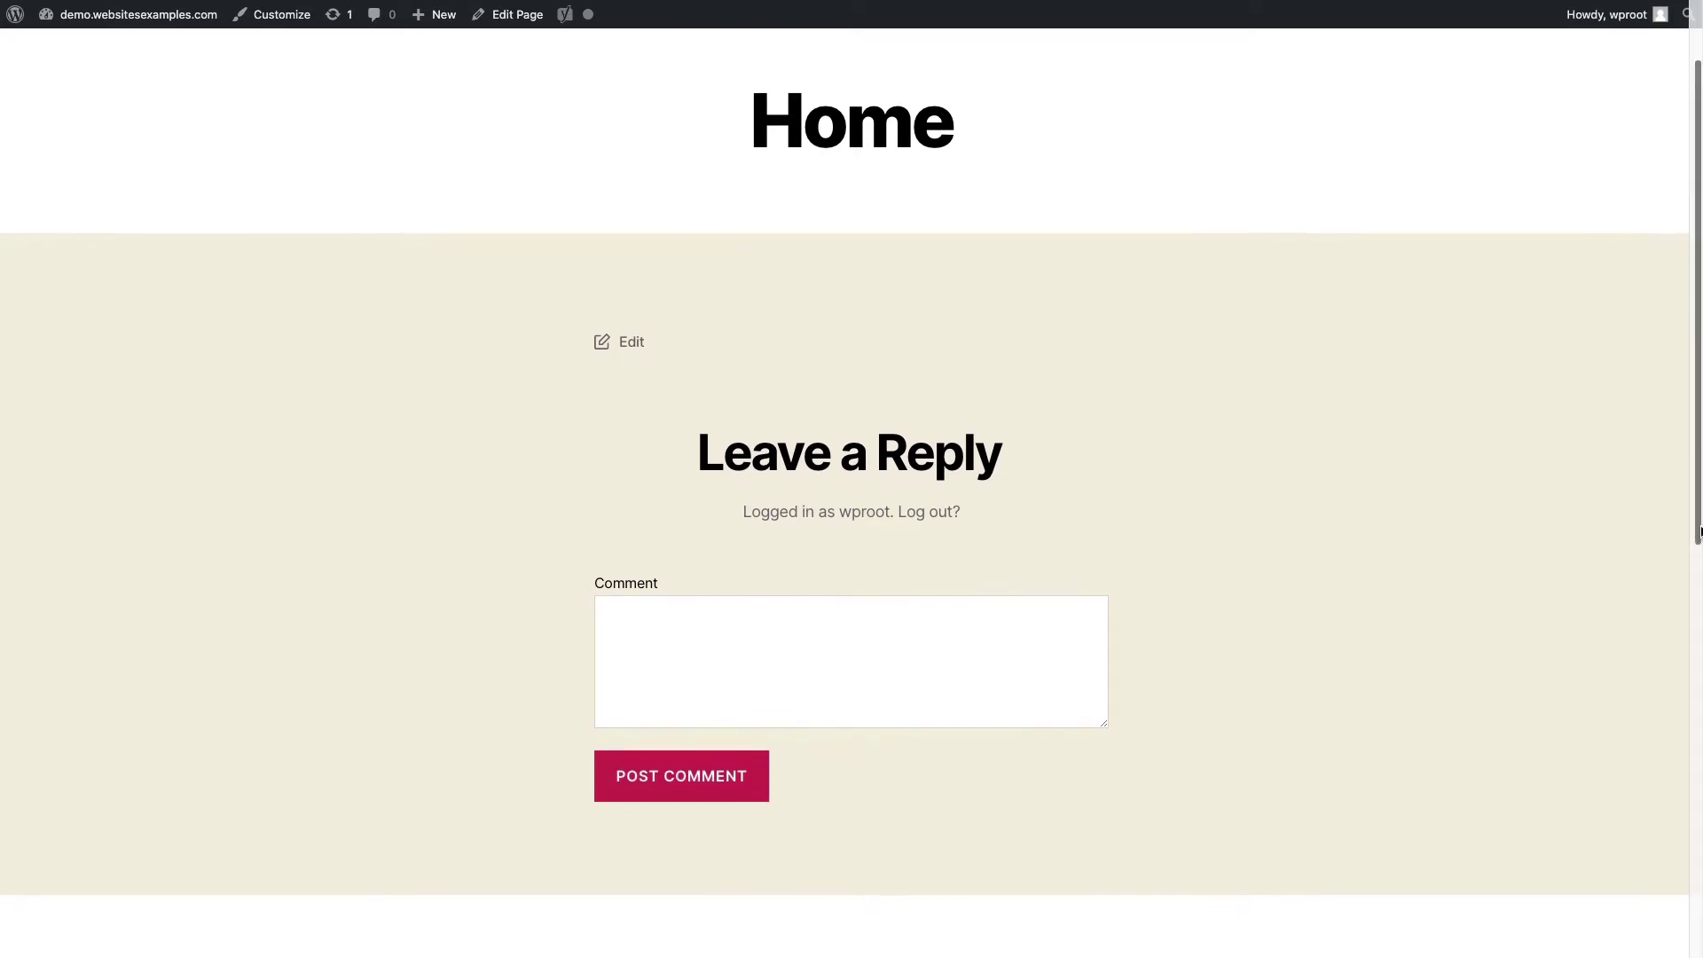
scroll(1700, 530, down, 1)
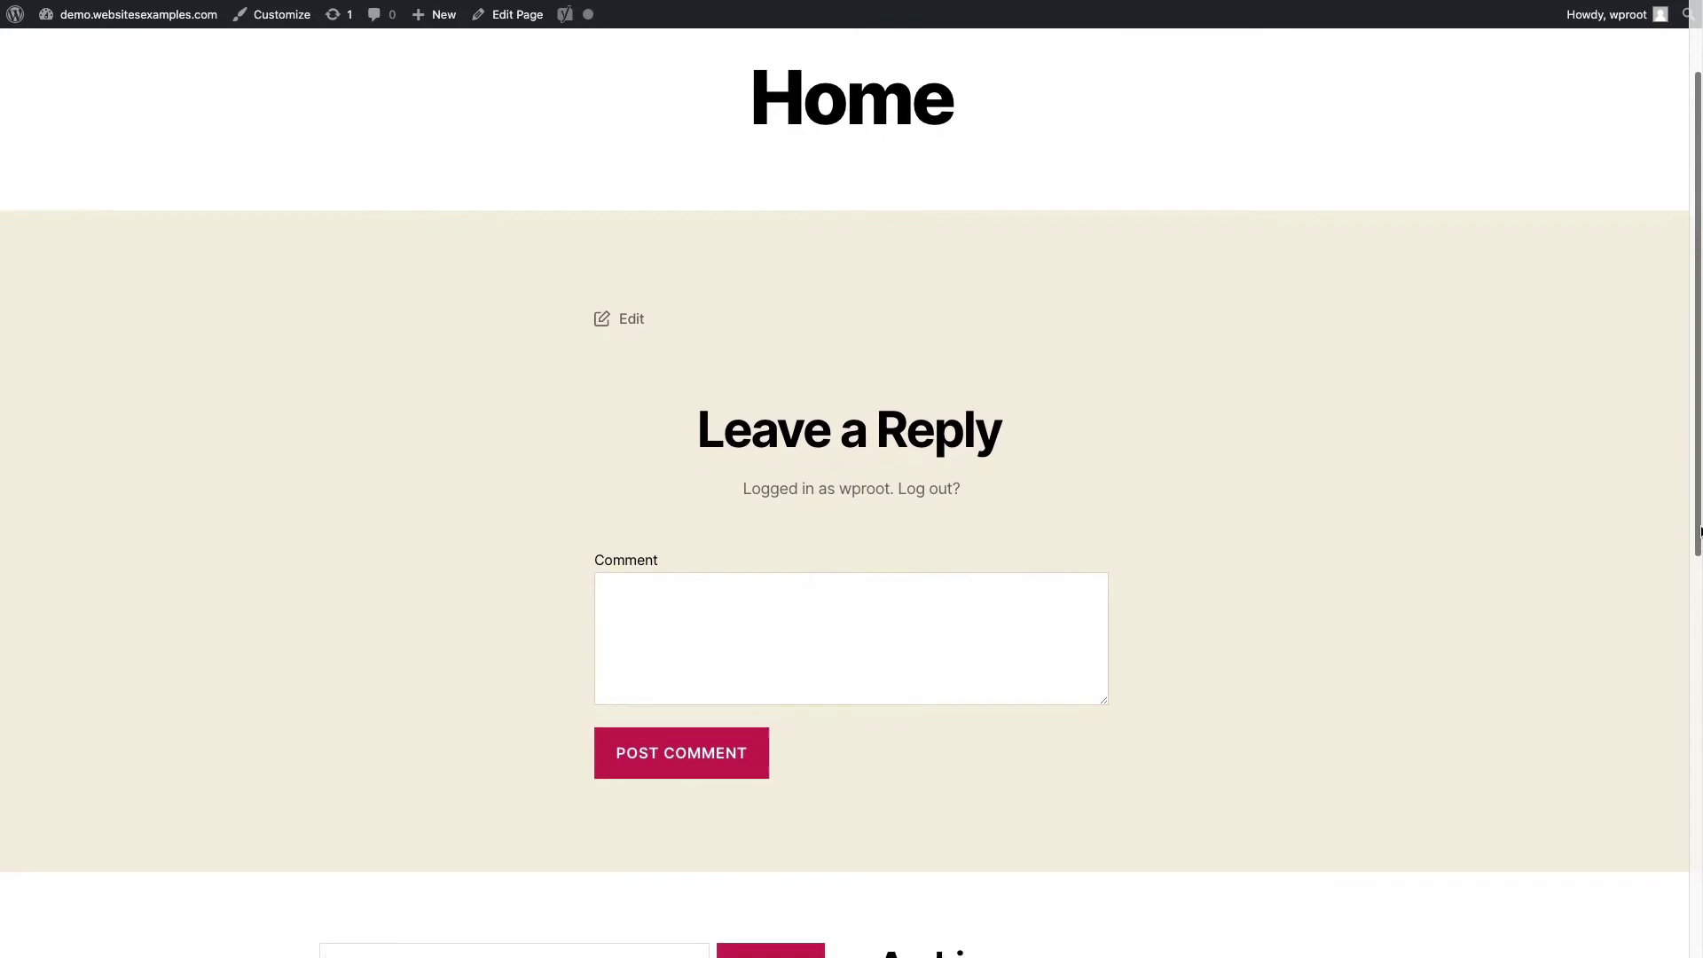
scroll(1700, 531, down, 2)
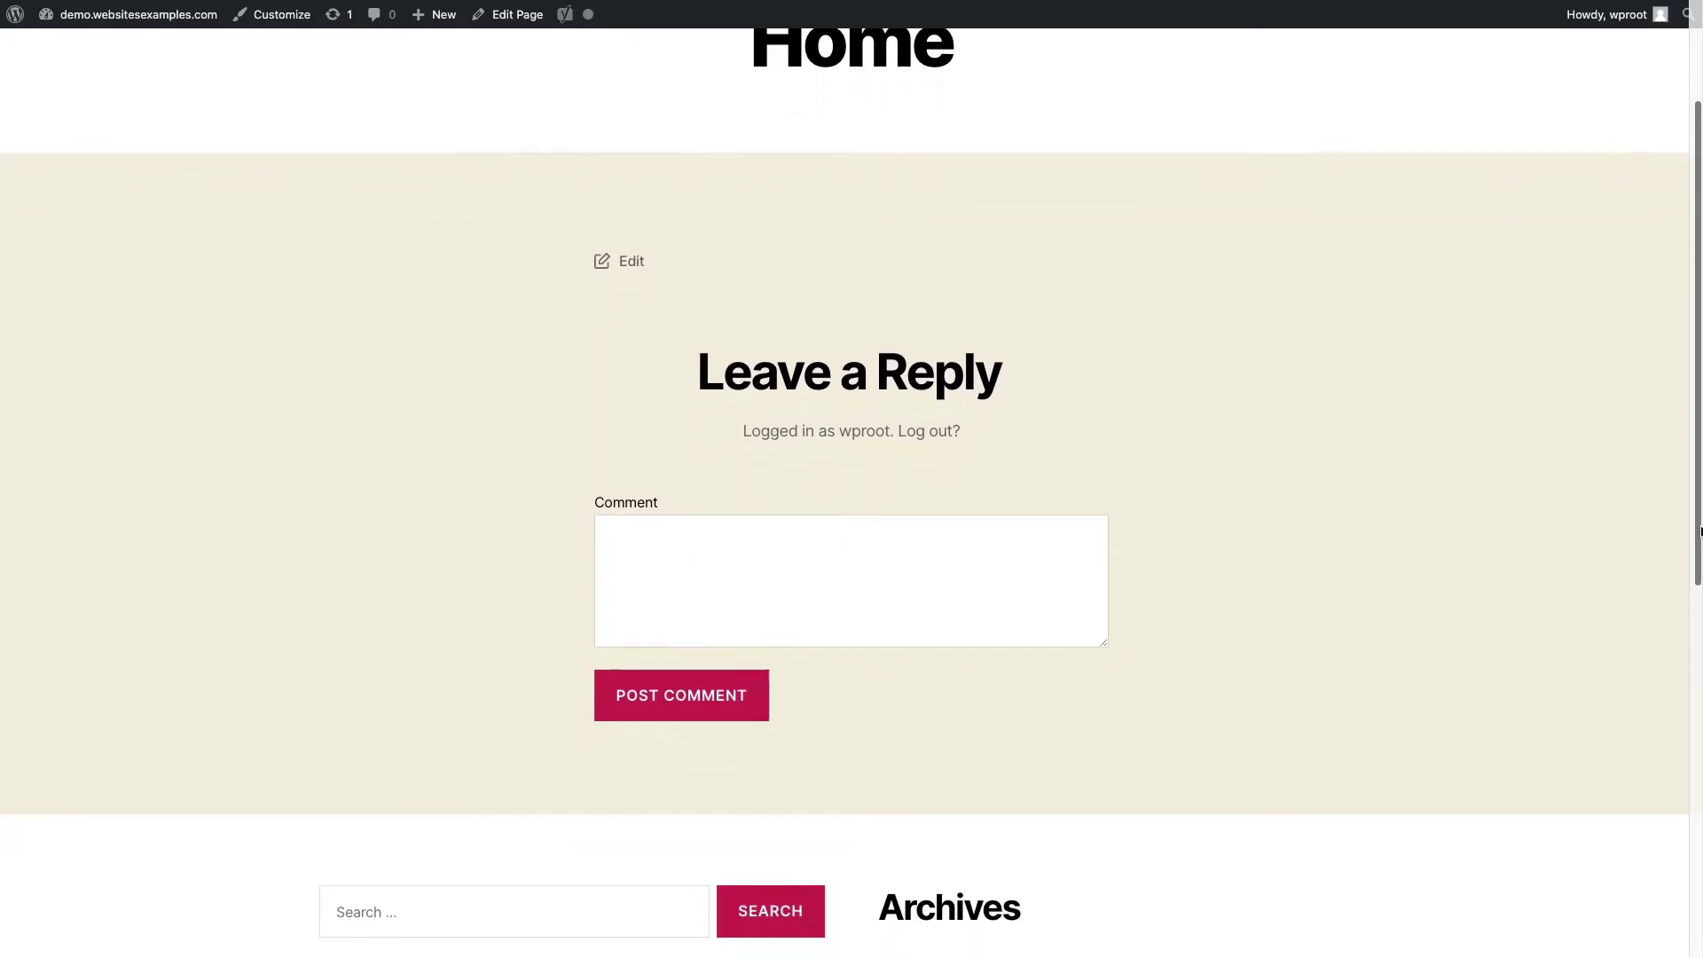
scroll(1700, 530, down, 3)
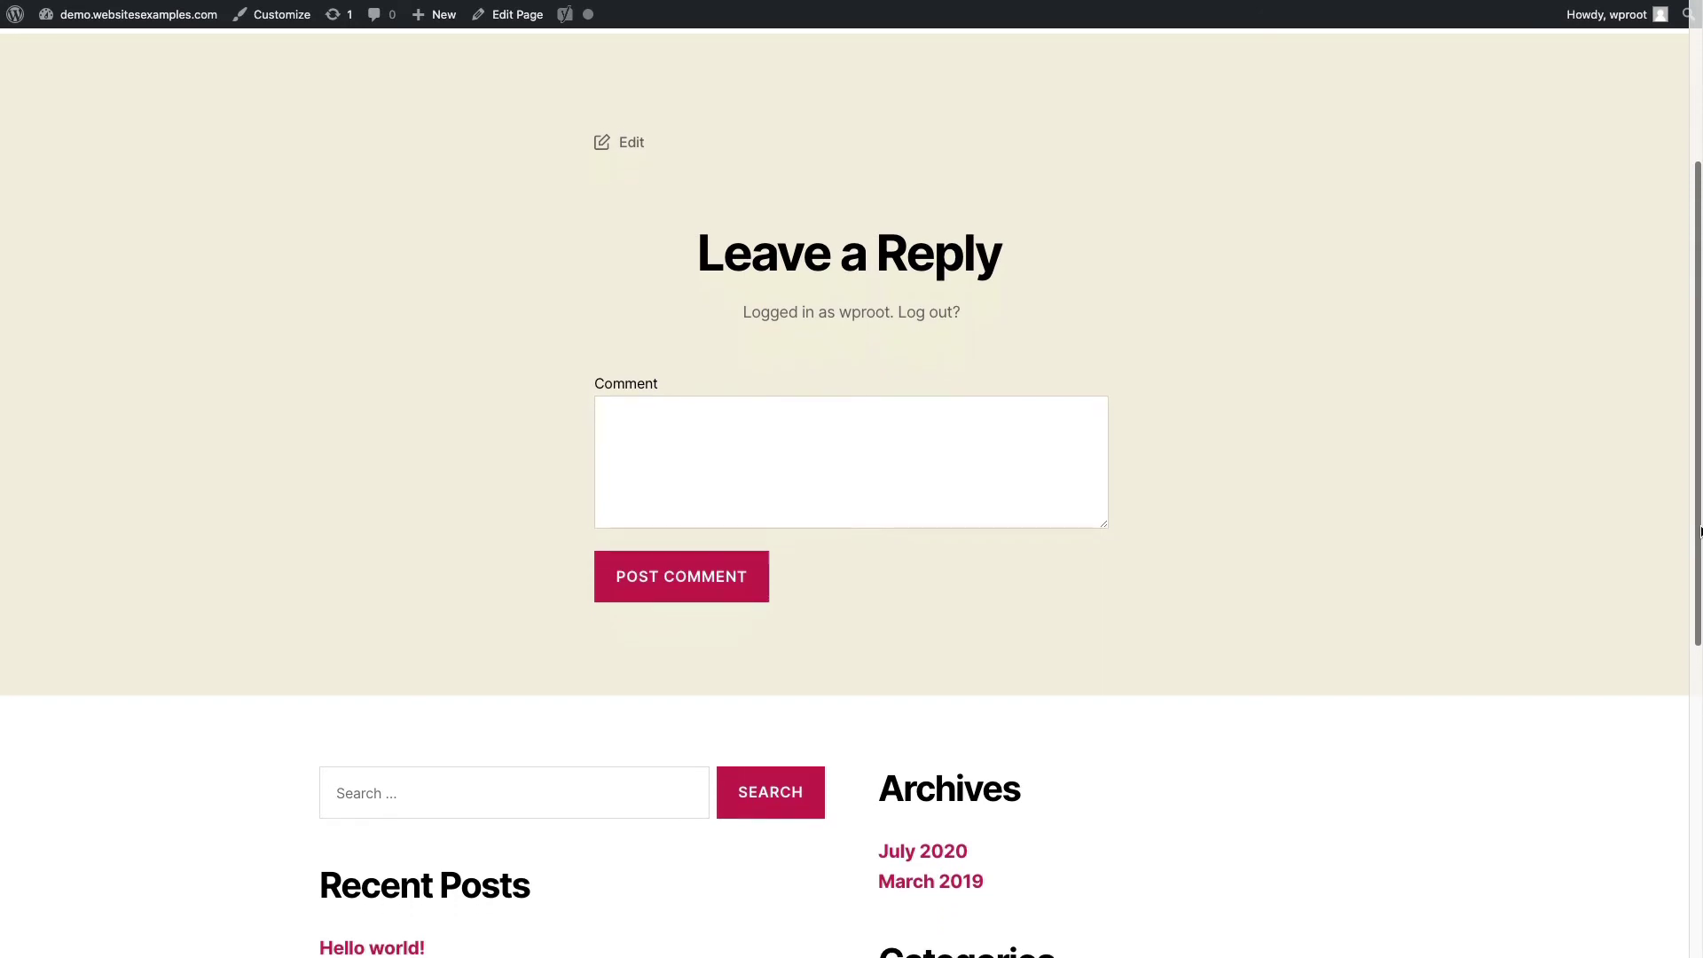
scroll(1700, 531, down, 2)
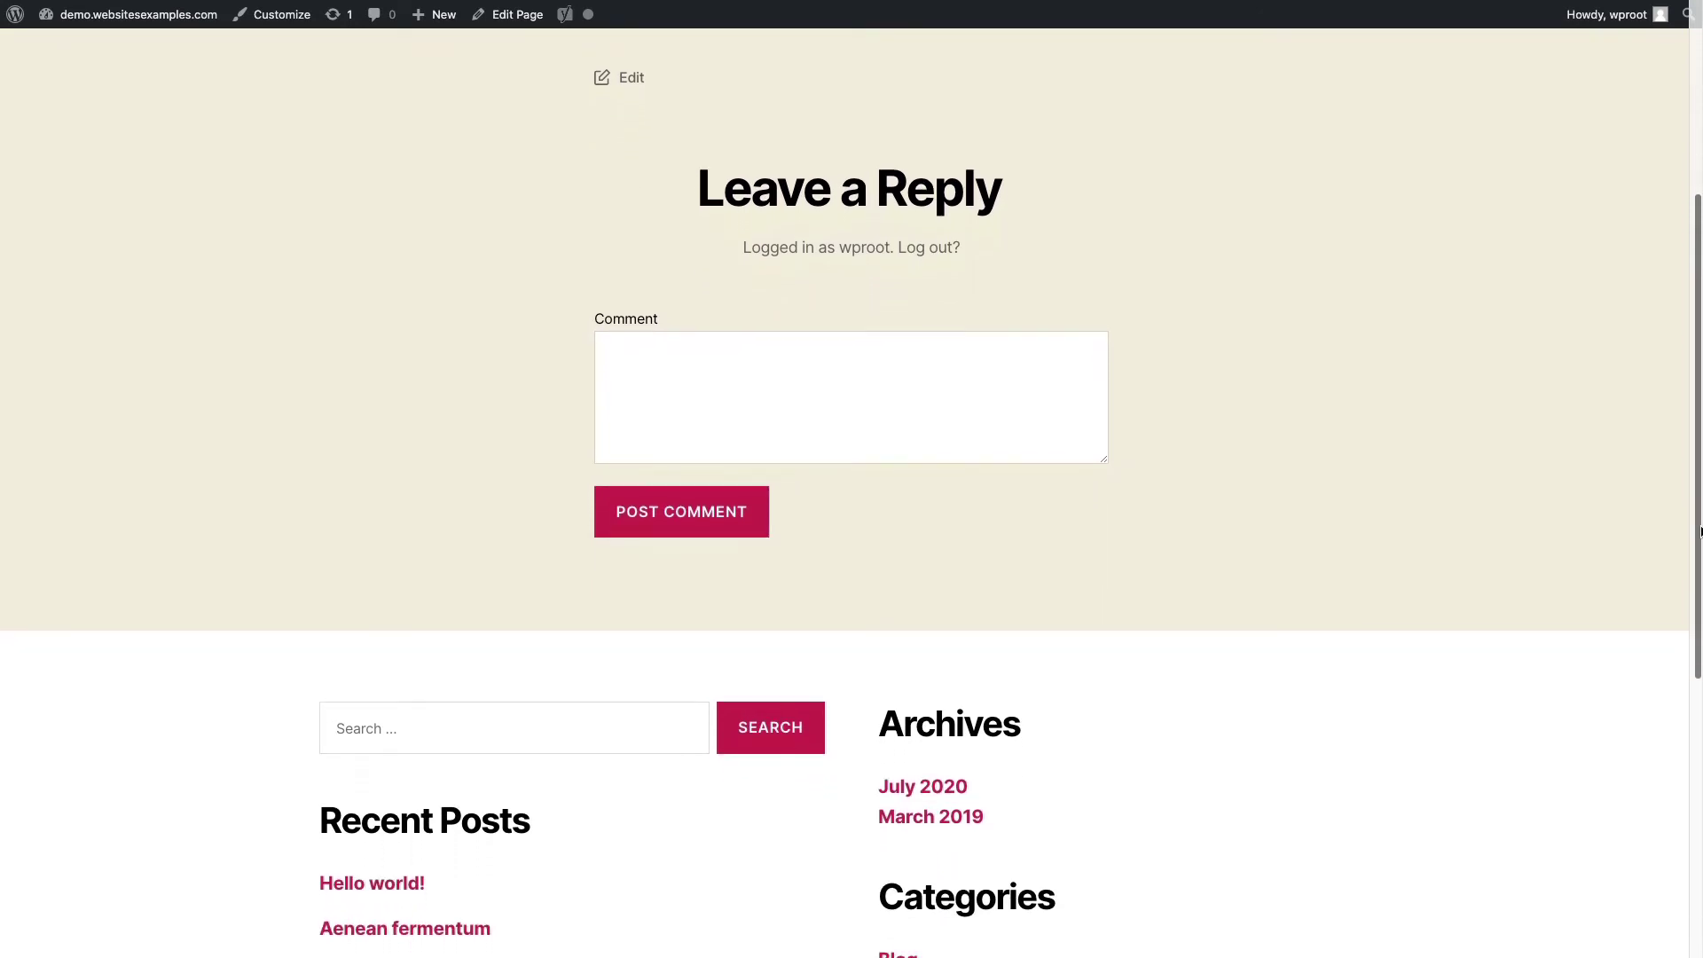
scroll(1700, 530, down, 1)
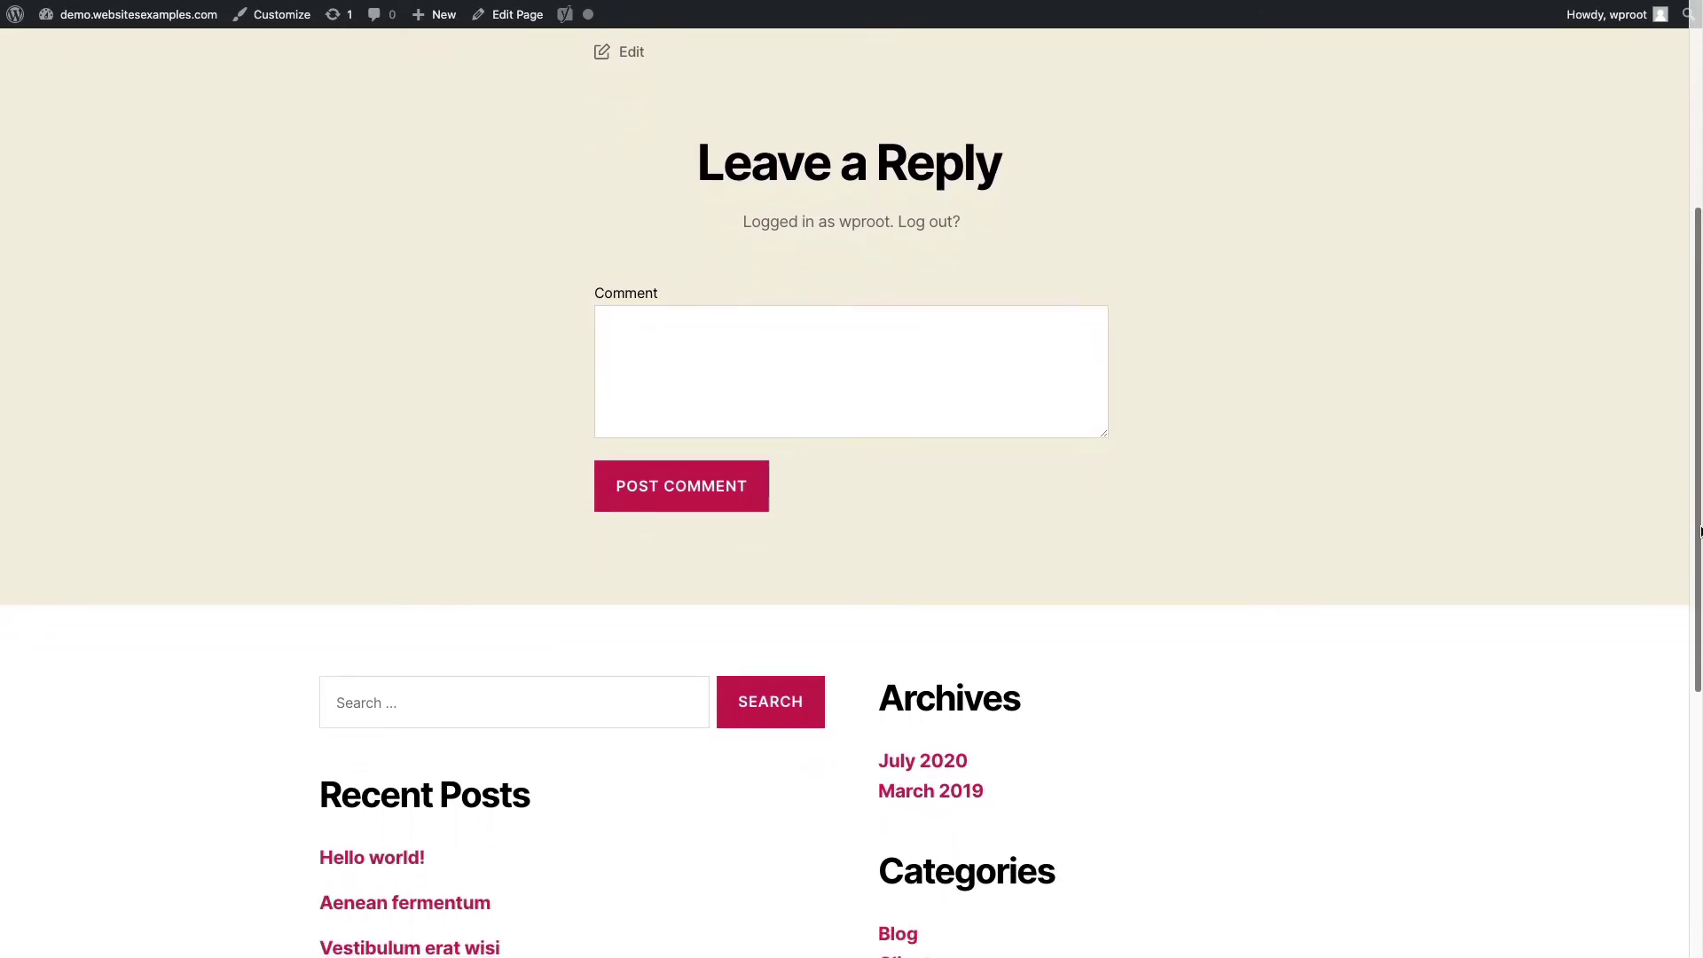
scroll(1700, 531, down, 2)
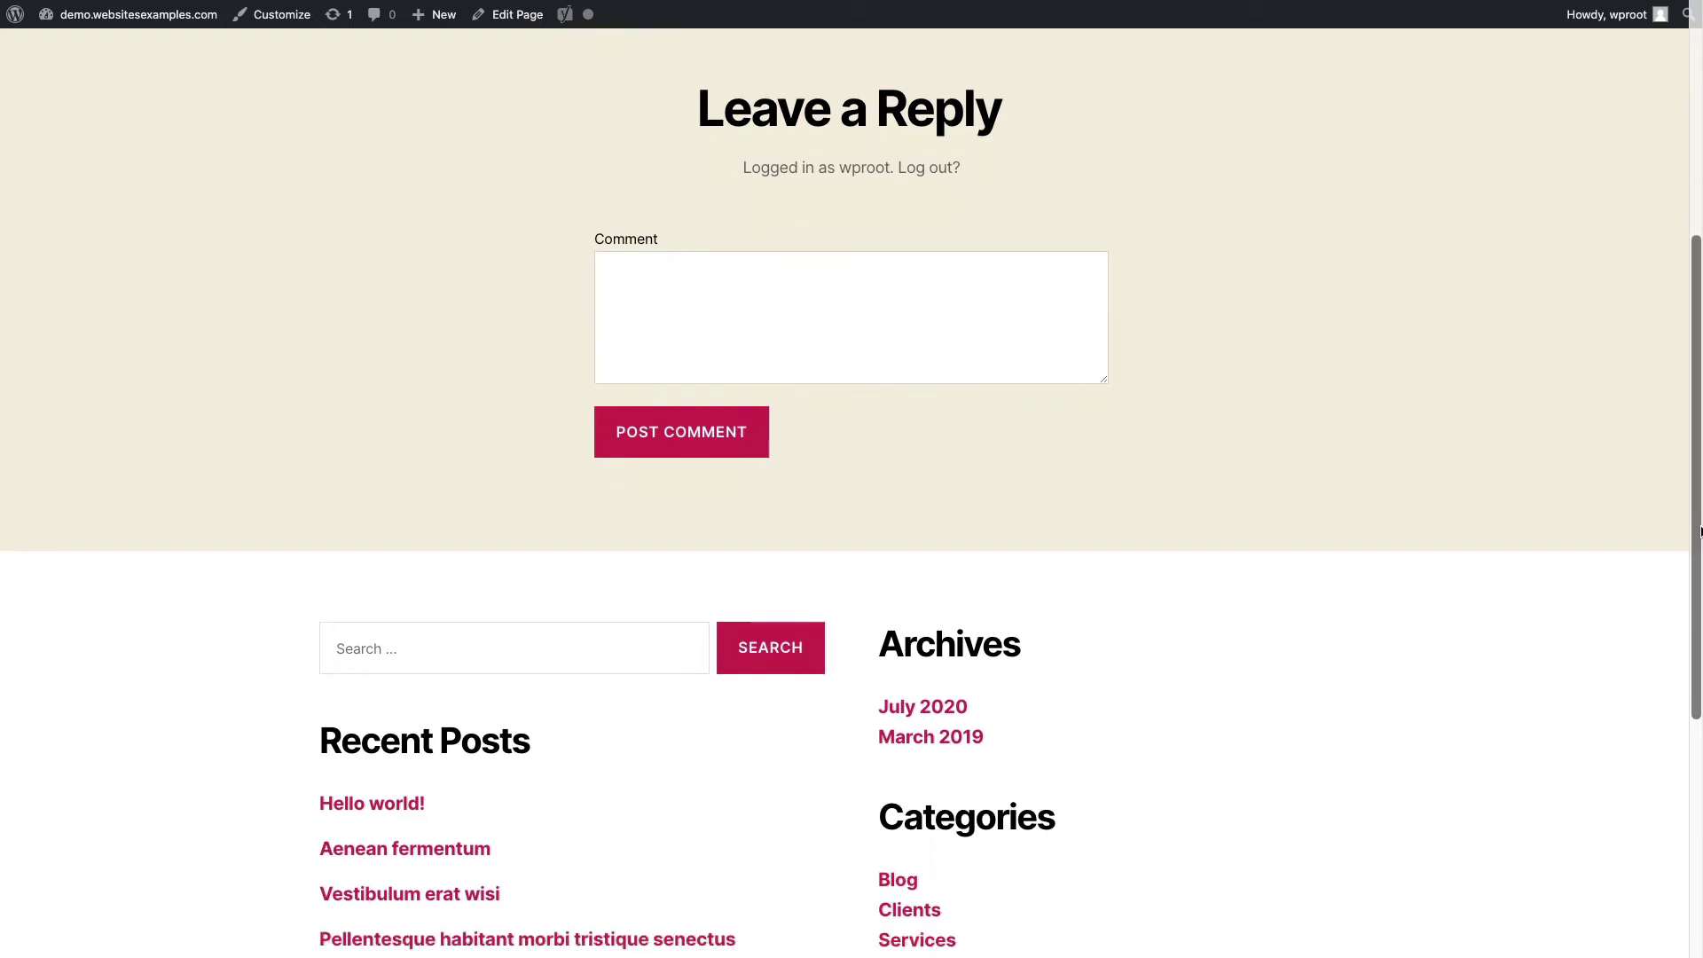
scroll(1700, 530, down, 5)
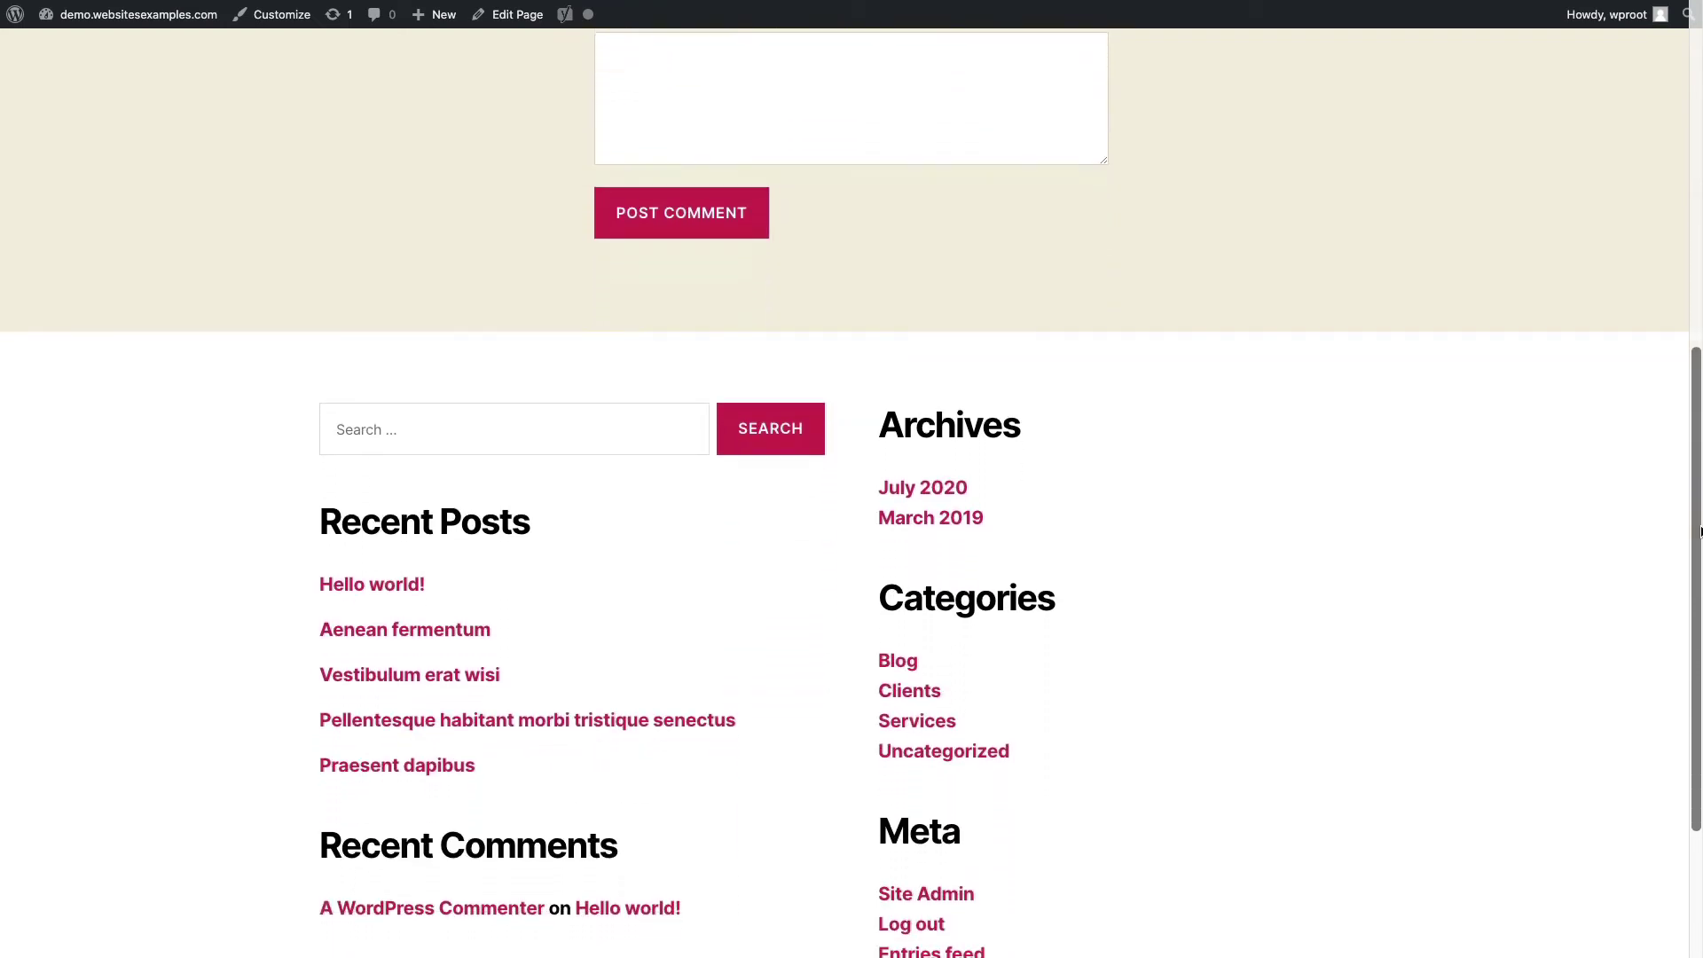
scroll(1700, 530, down, 2)
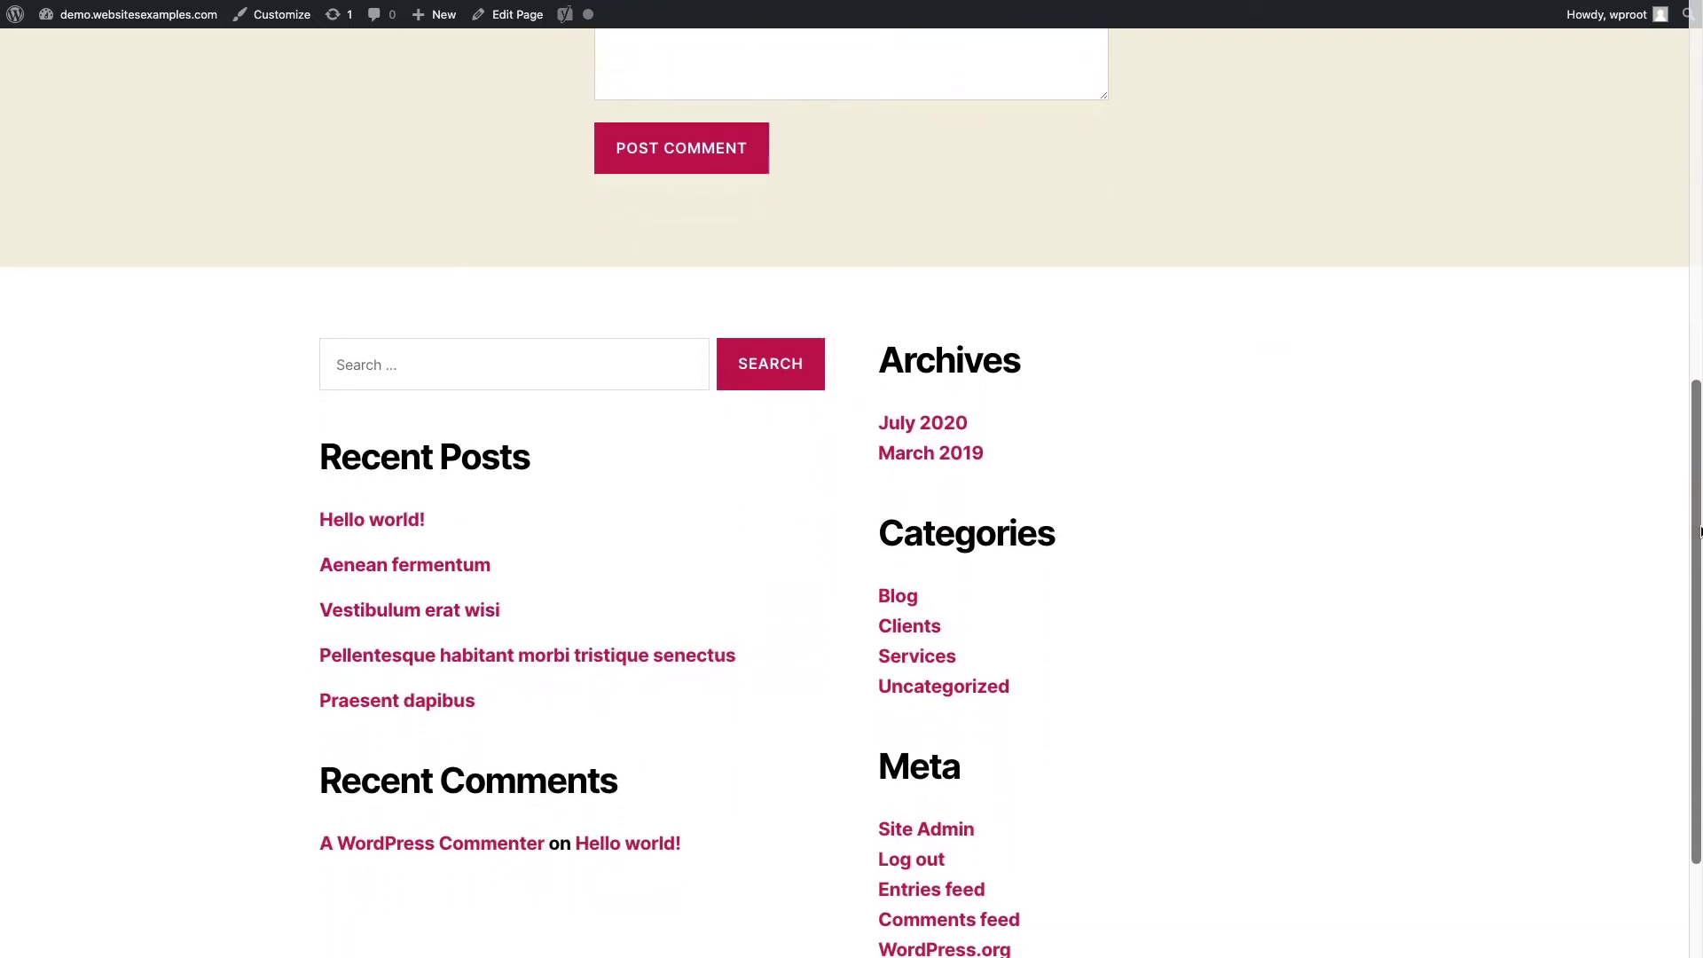
scroll(1701, 530, down, 1)
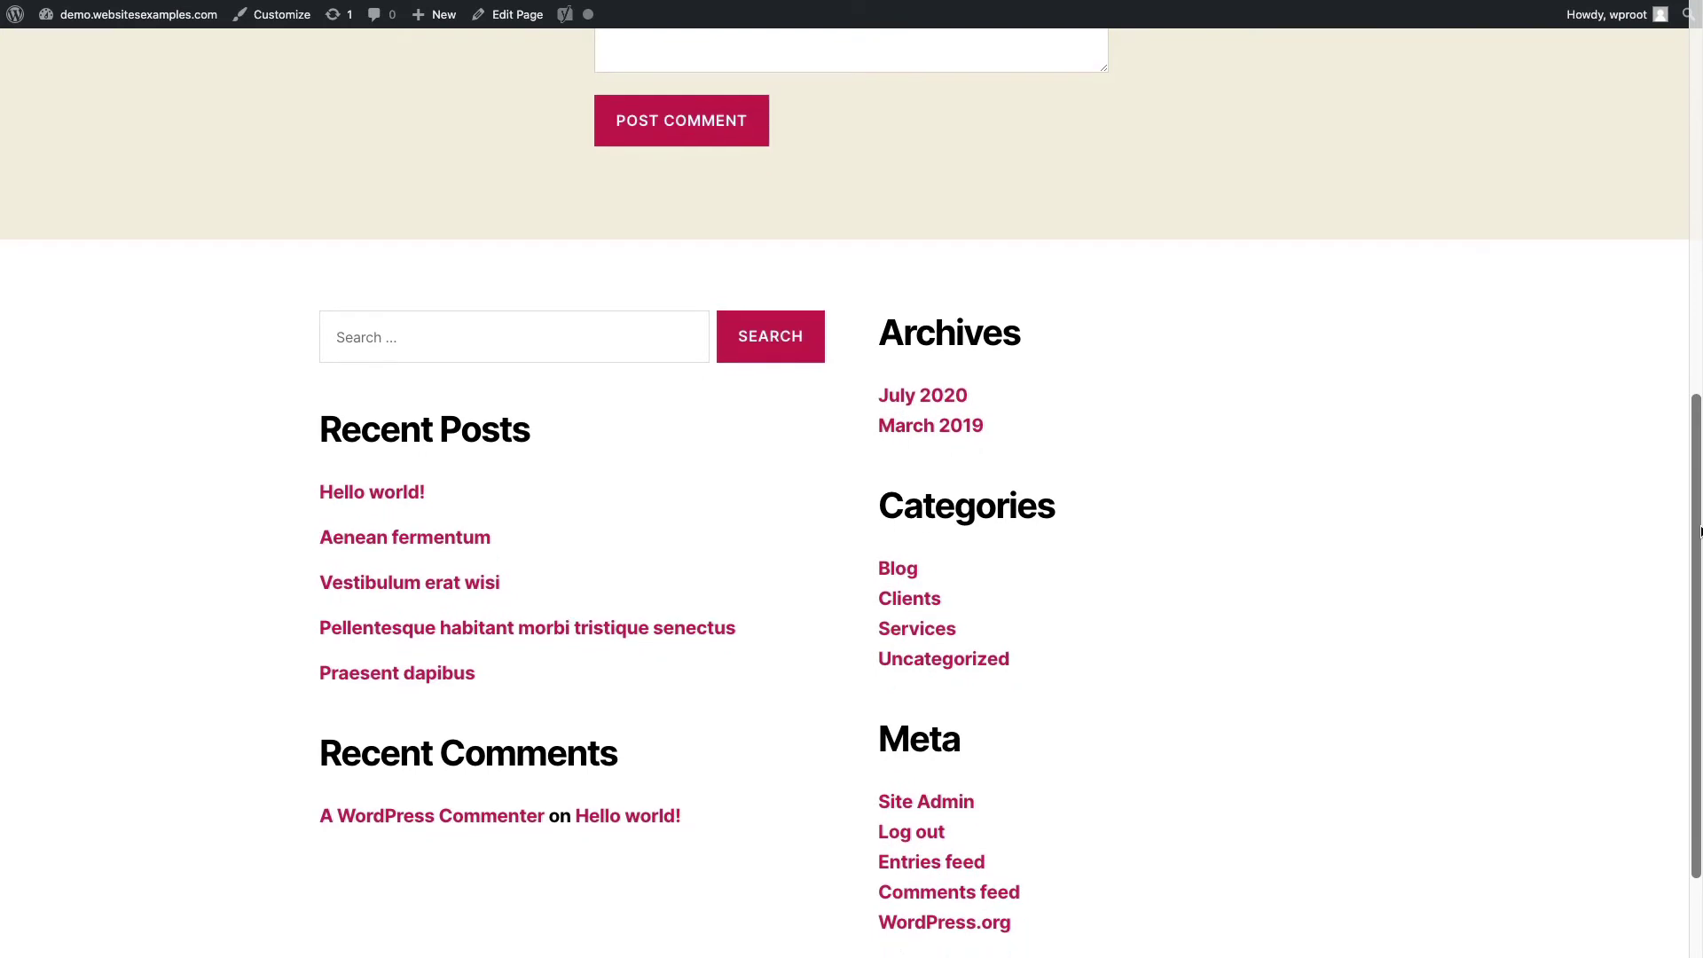
scroll(1700, 530, down, 4)
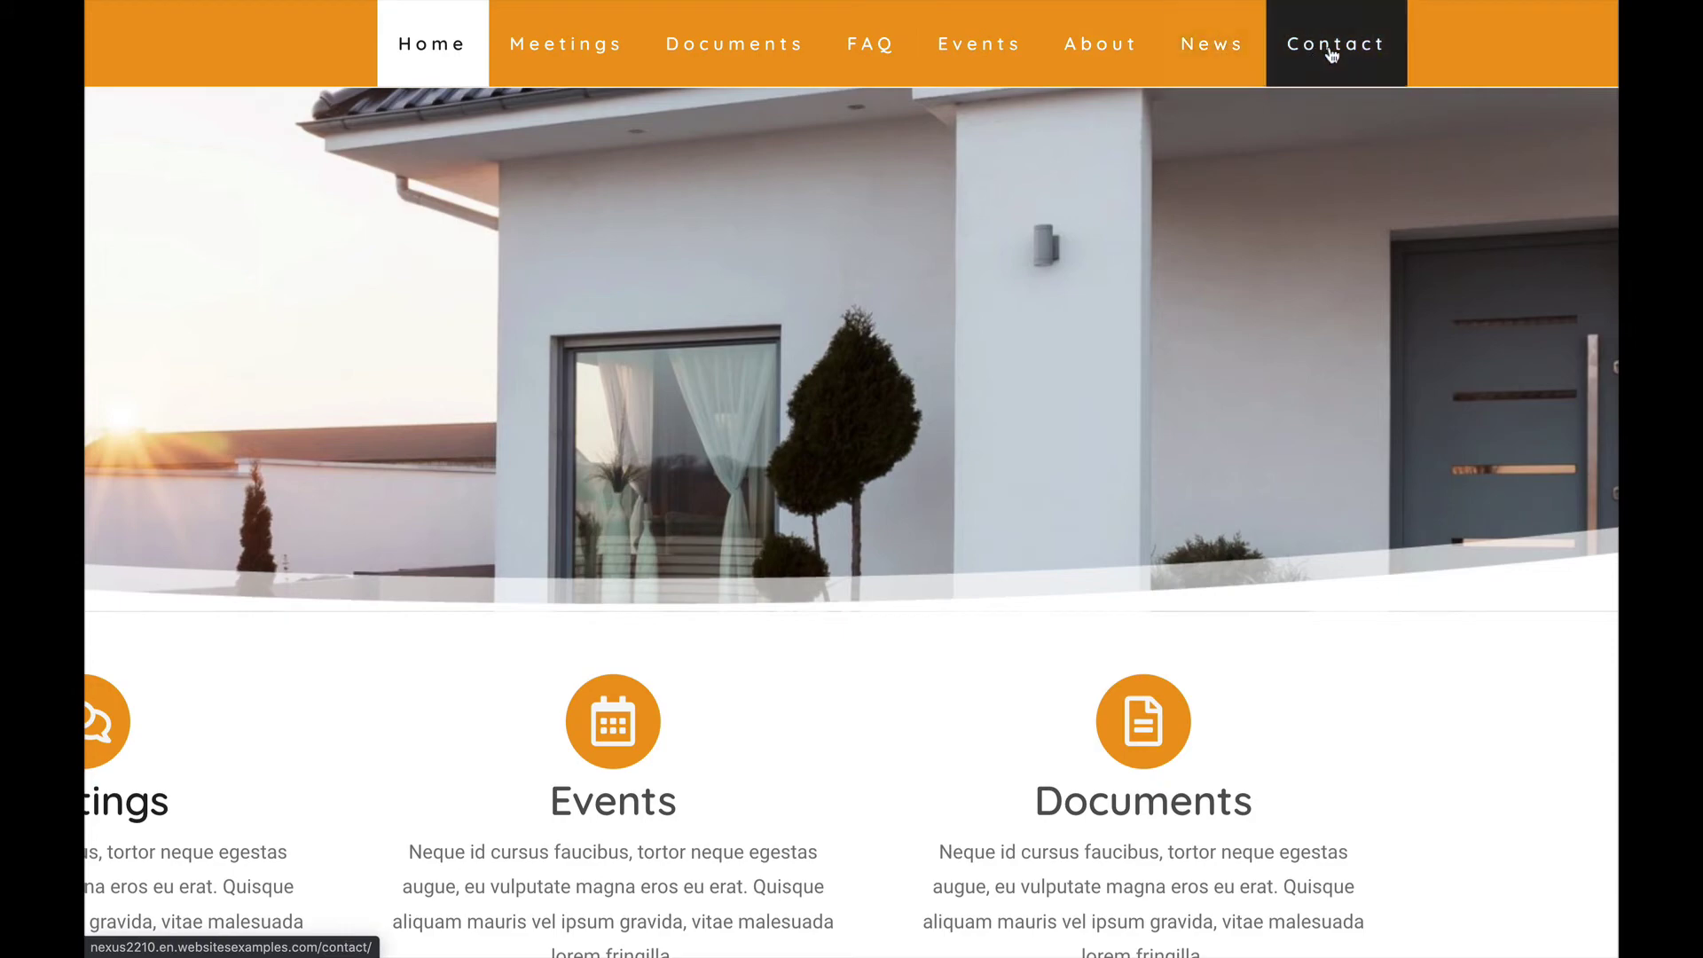
key(super+0)
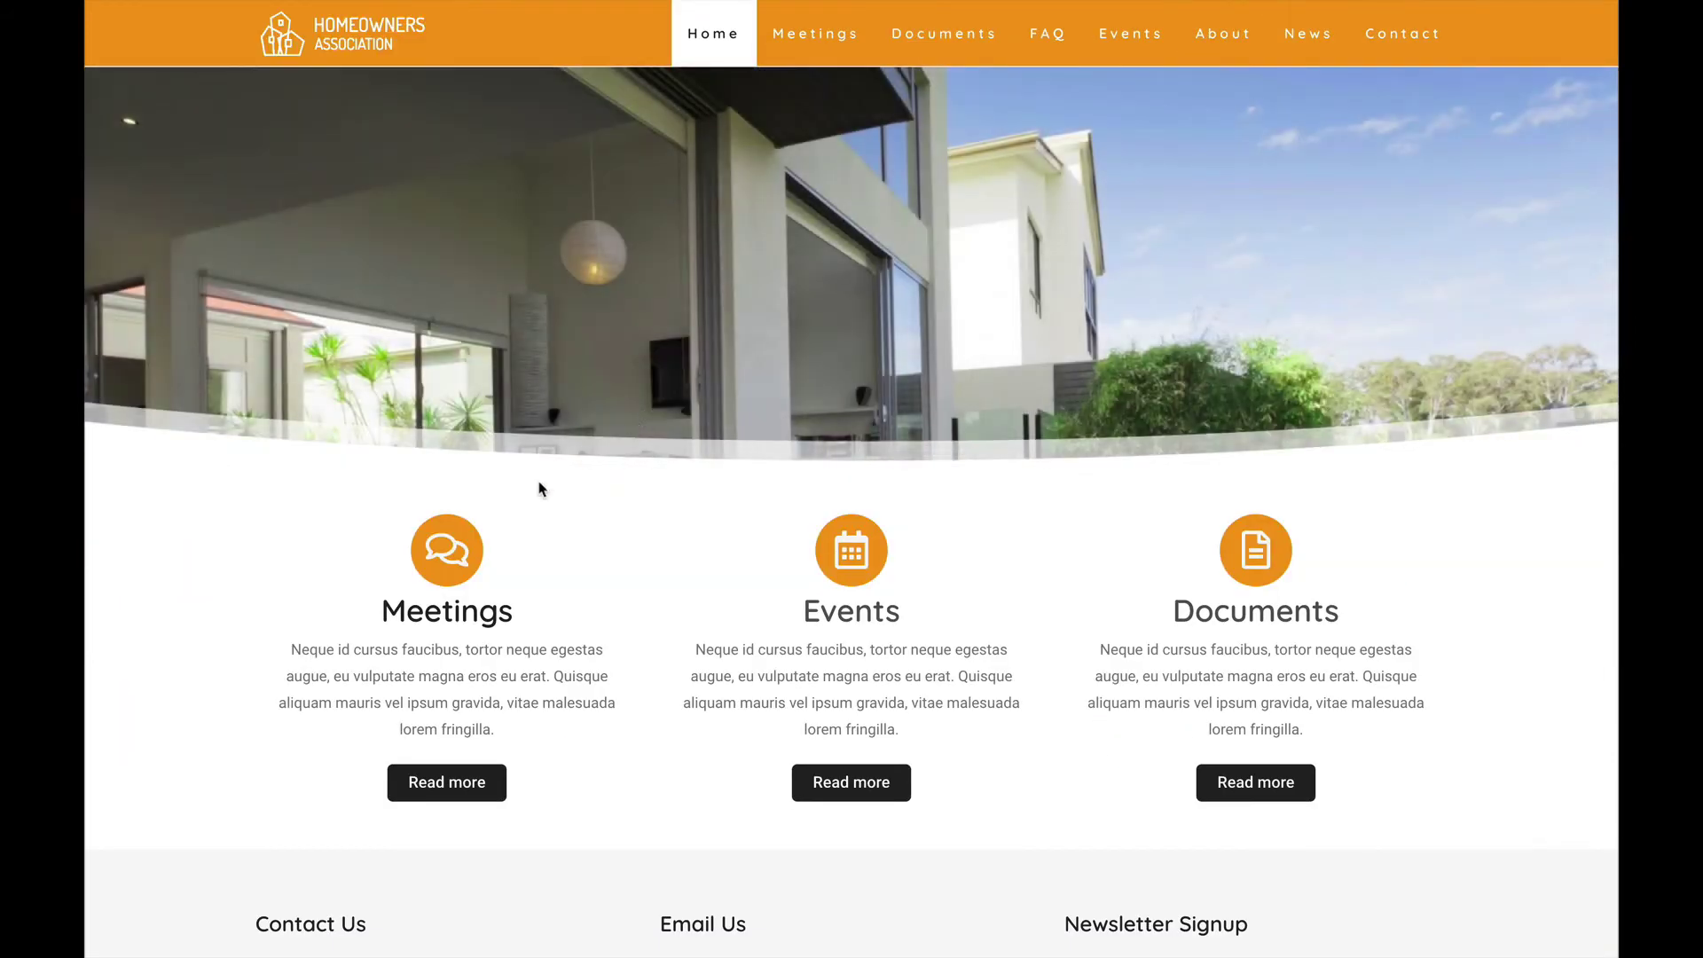
scroll(426, 532, down, 4)
scroll(444, 372, up, 5)
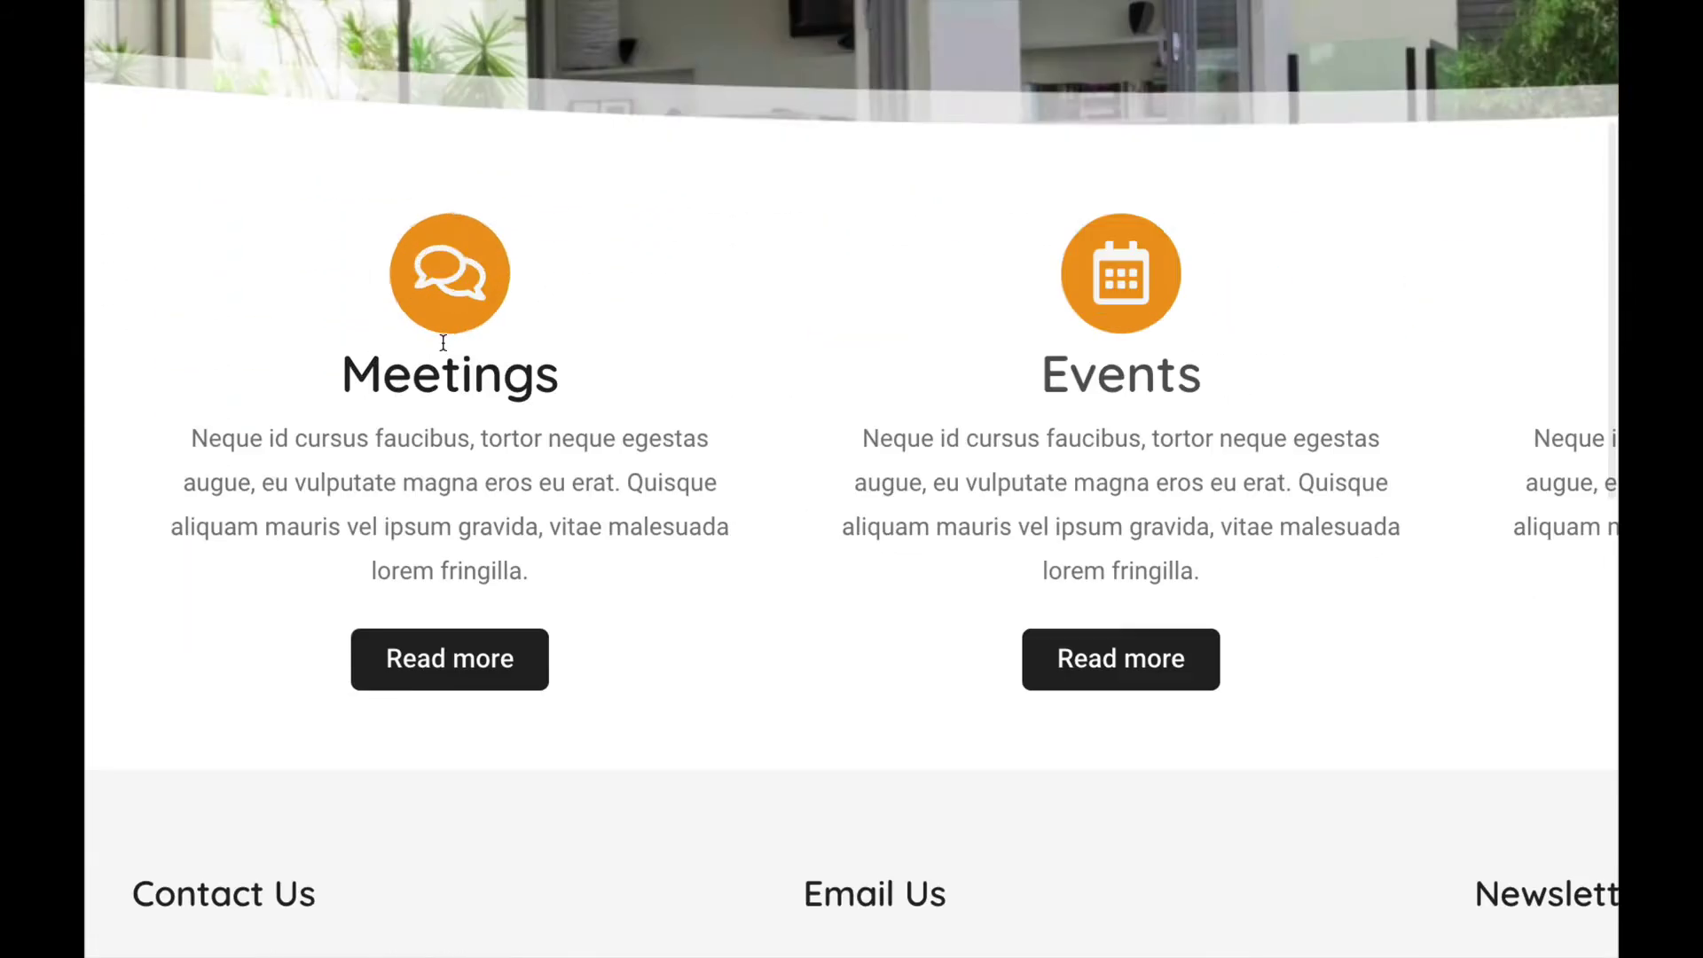
scroll(444, 343, down, 5)
scroll(441, 342, left, 3)
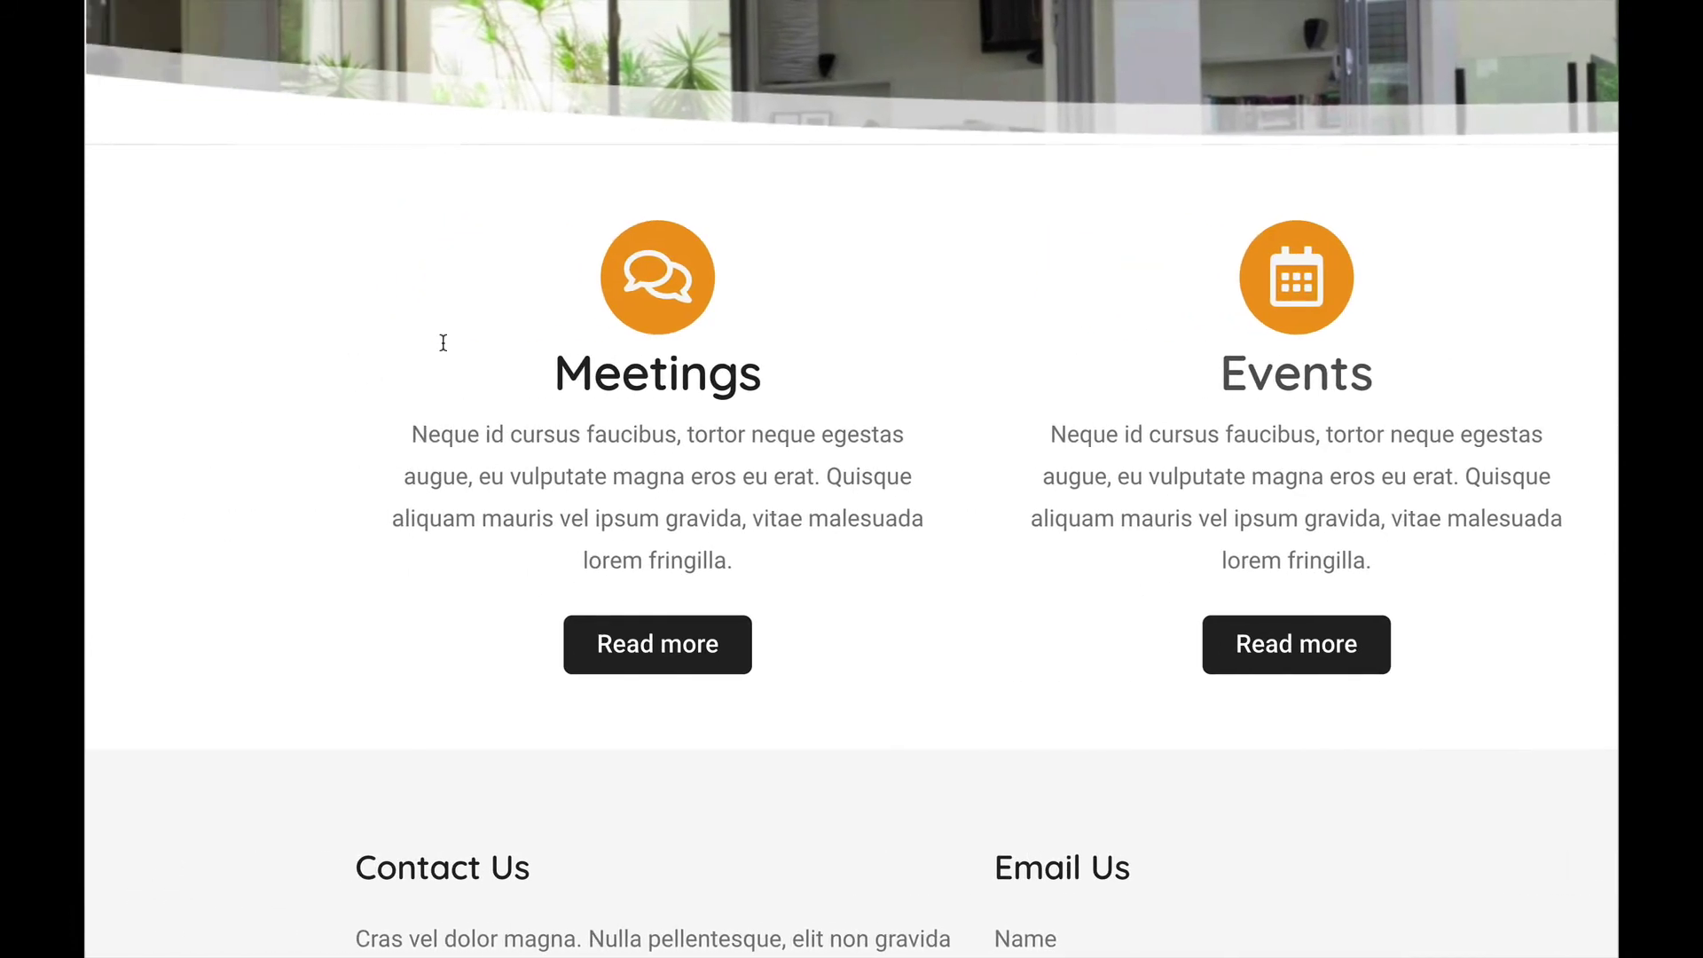
scroll(756, 494, right, 5)
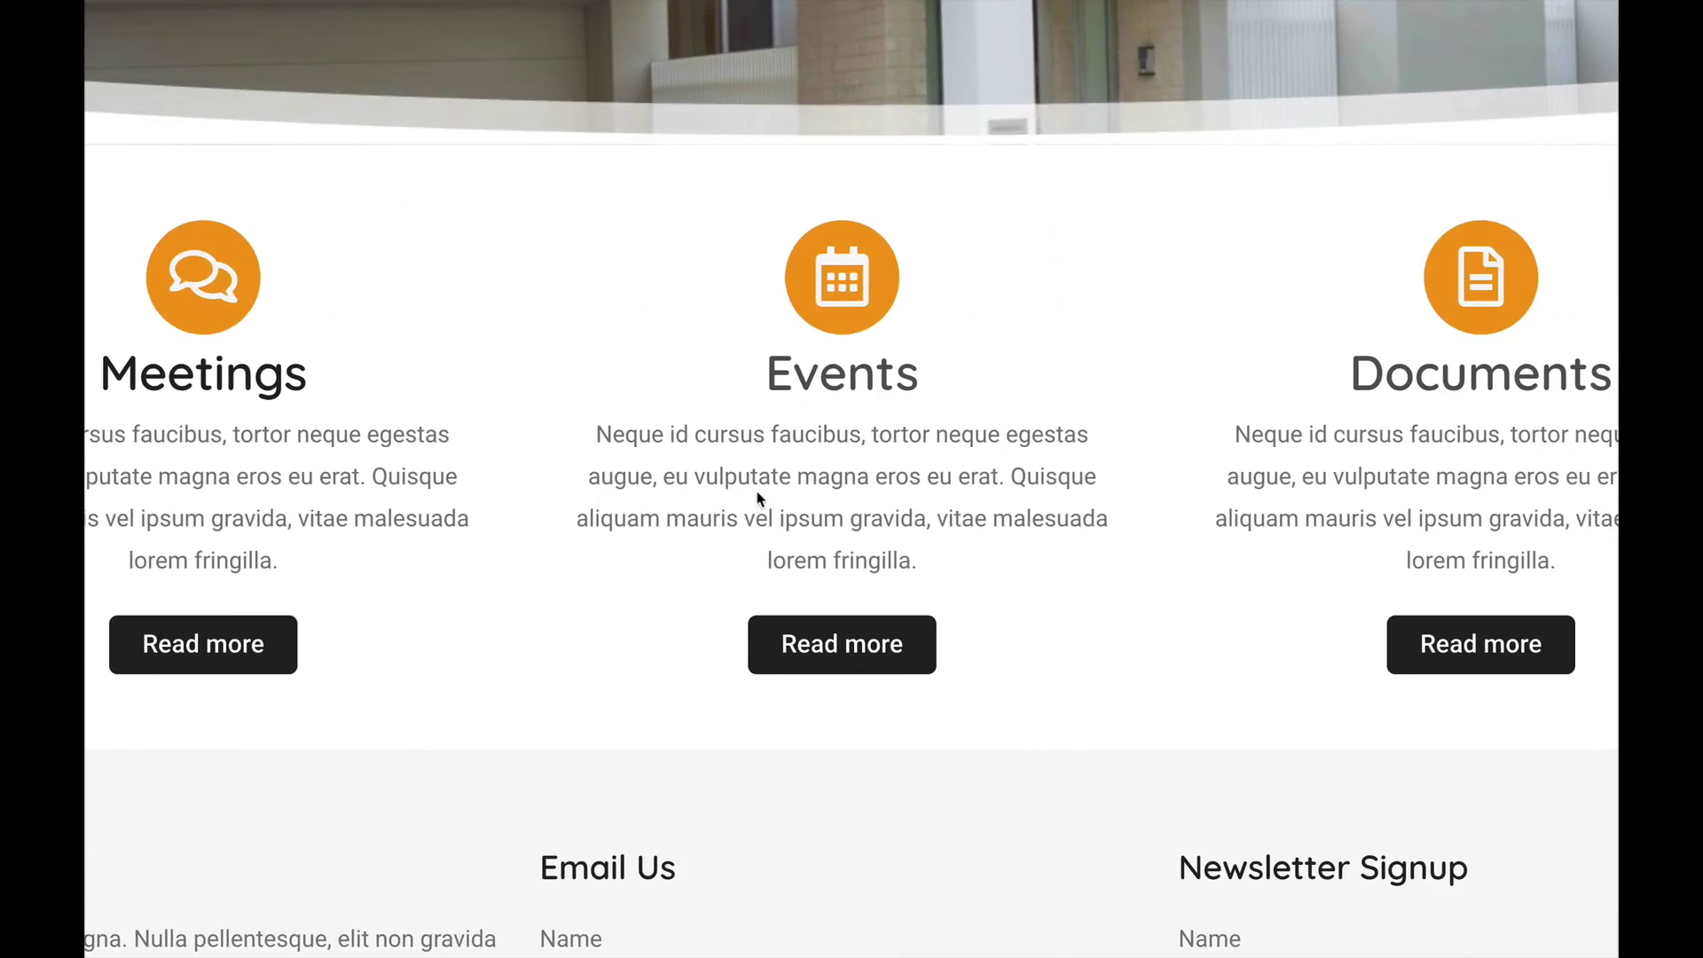
scroll(791, 555, right, 5)
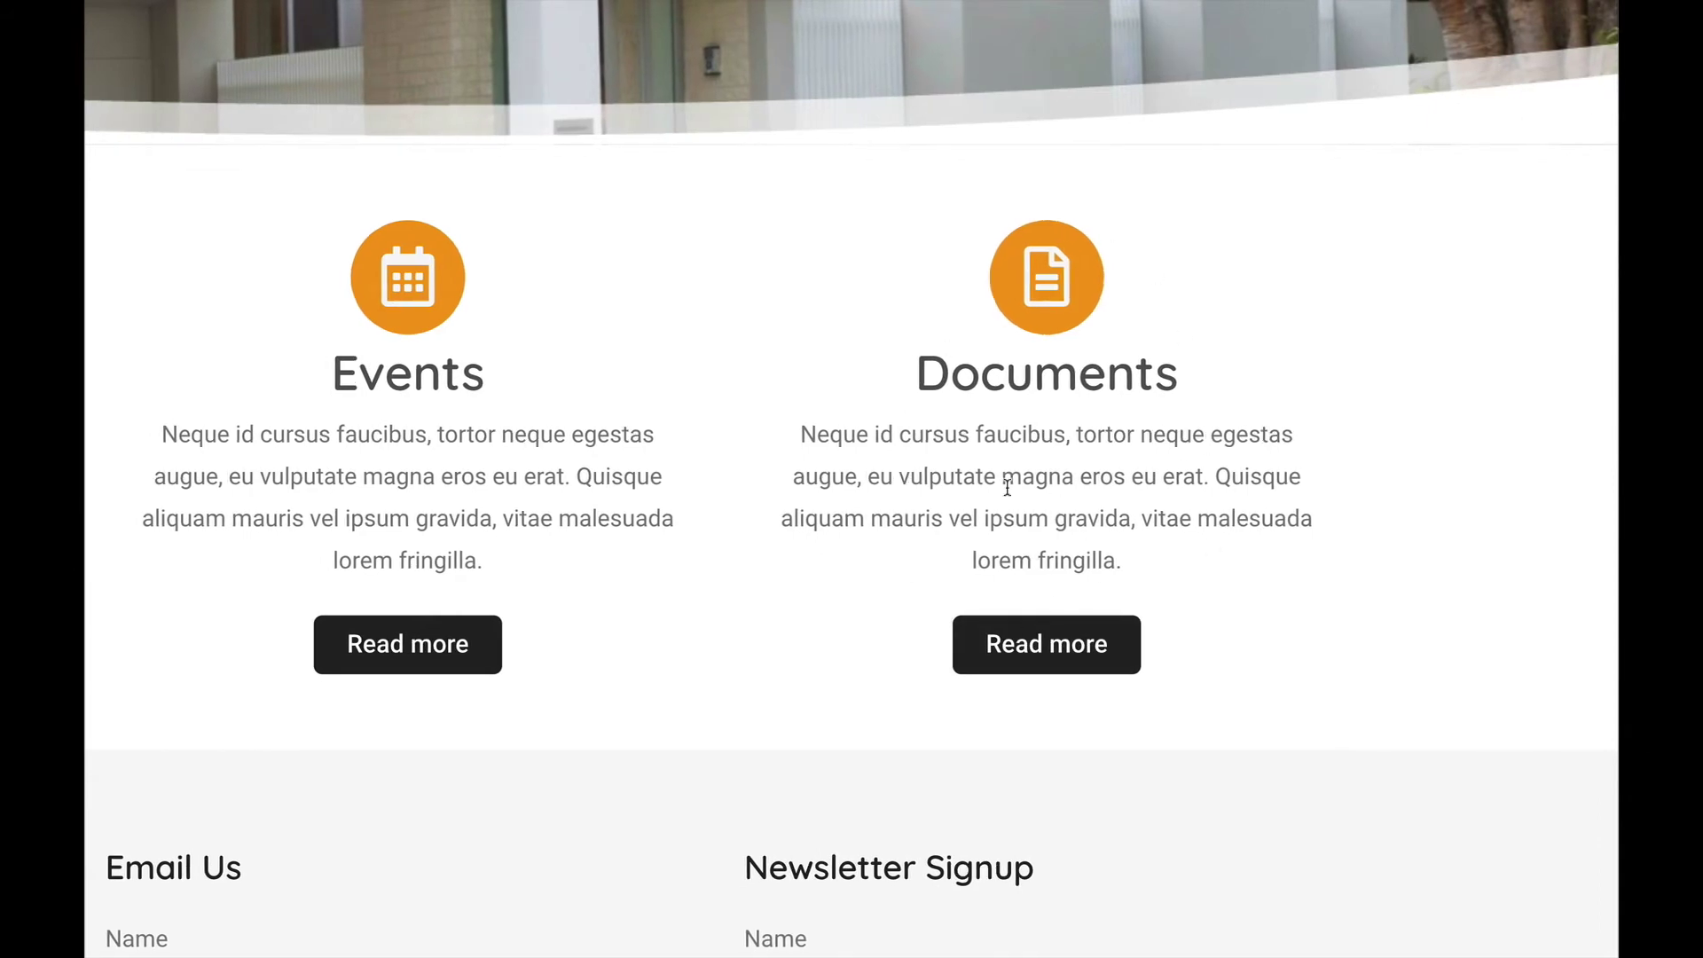
scroll(1007, 488, down, 5)
scroll(390, 639, down, 5)
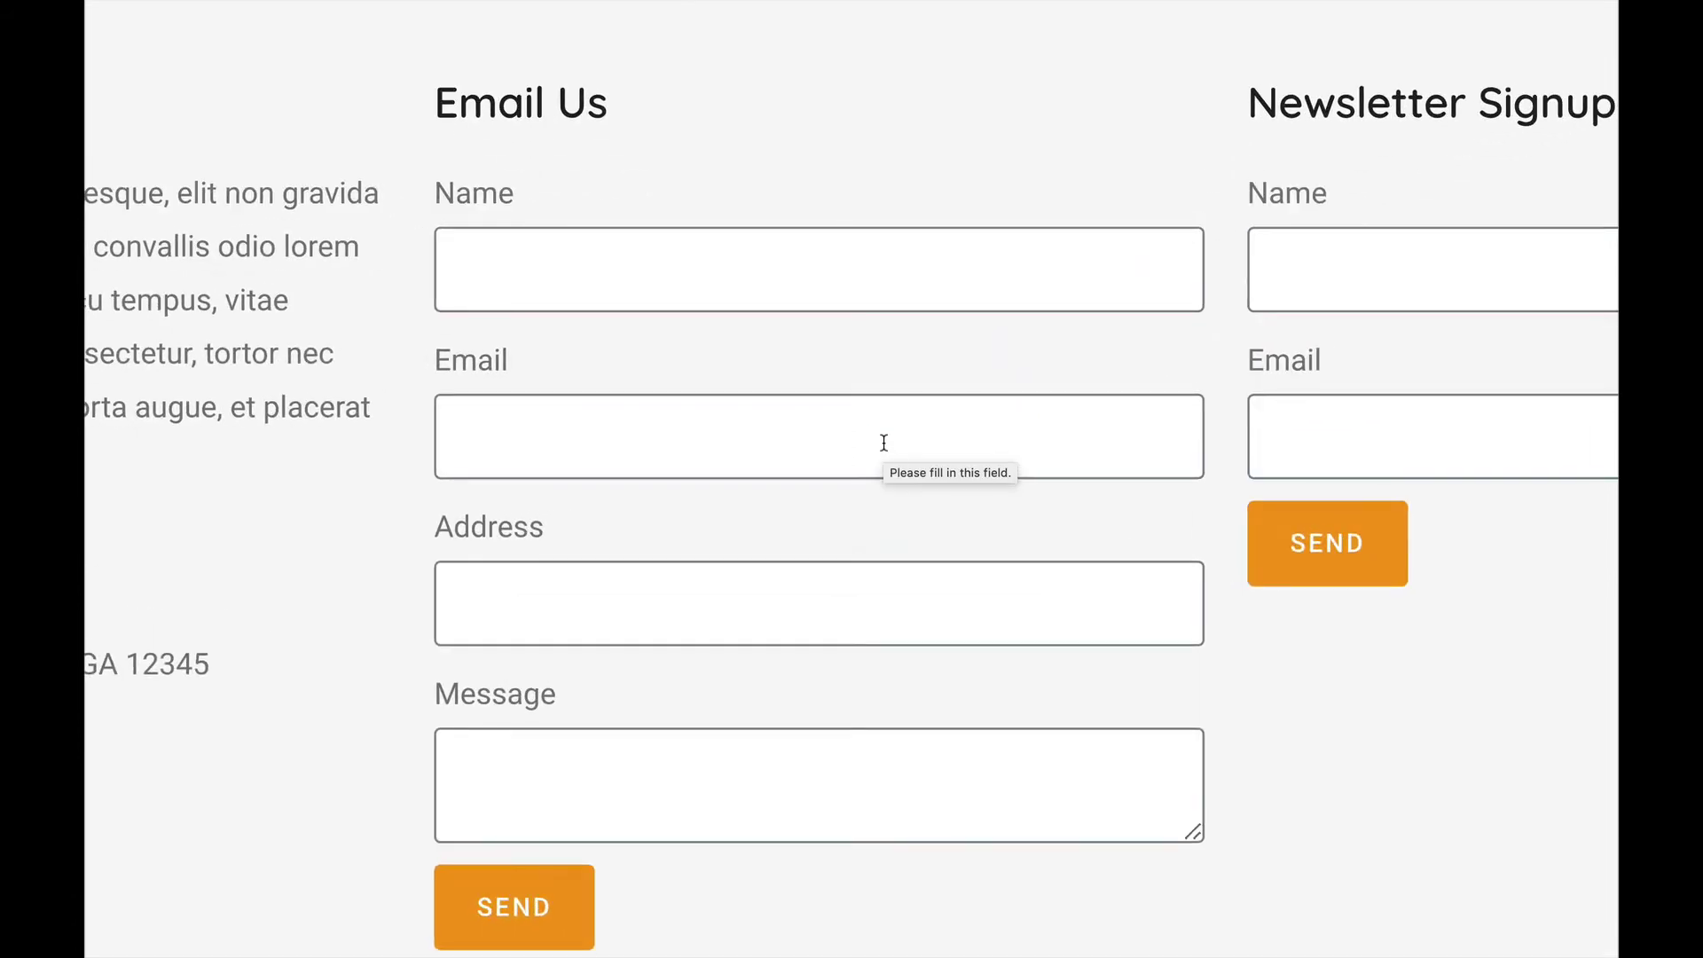
scroll(884, 442, right, 5)
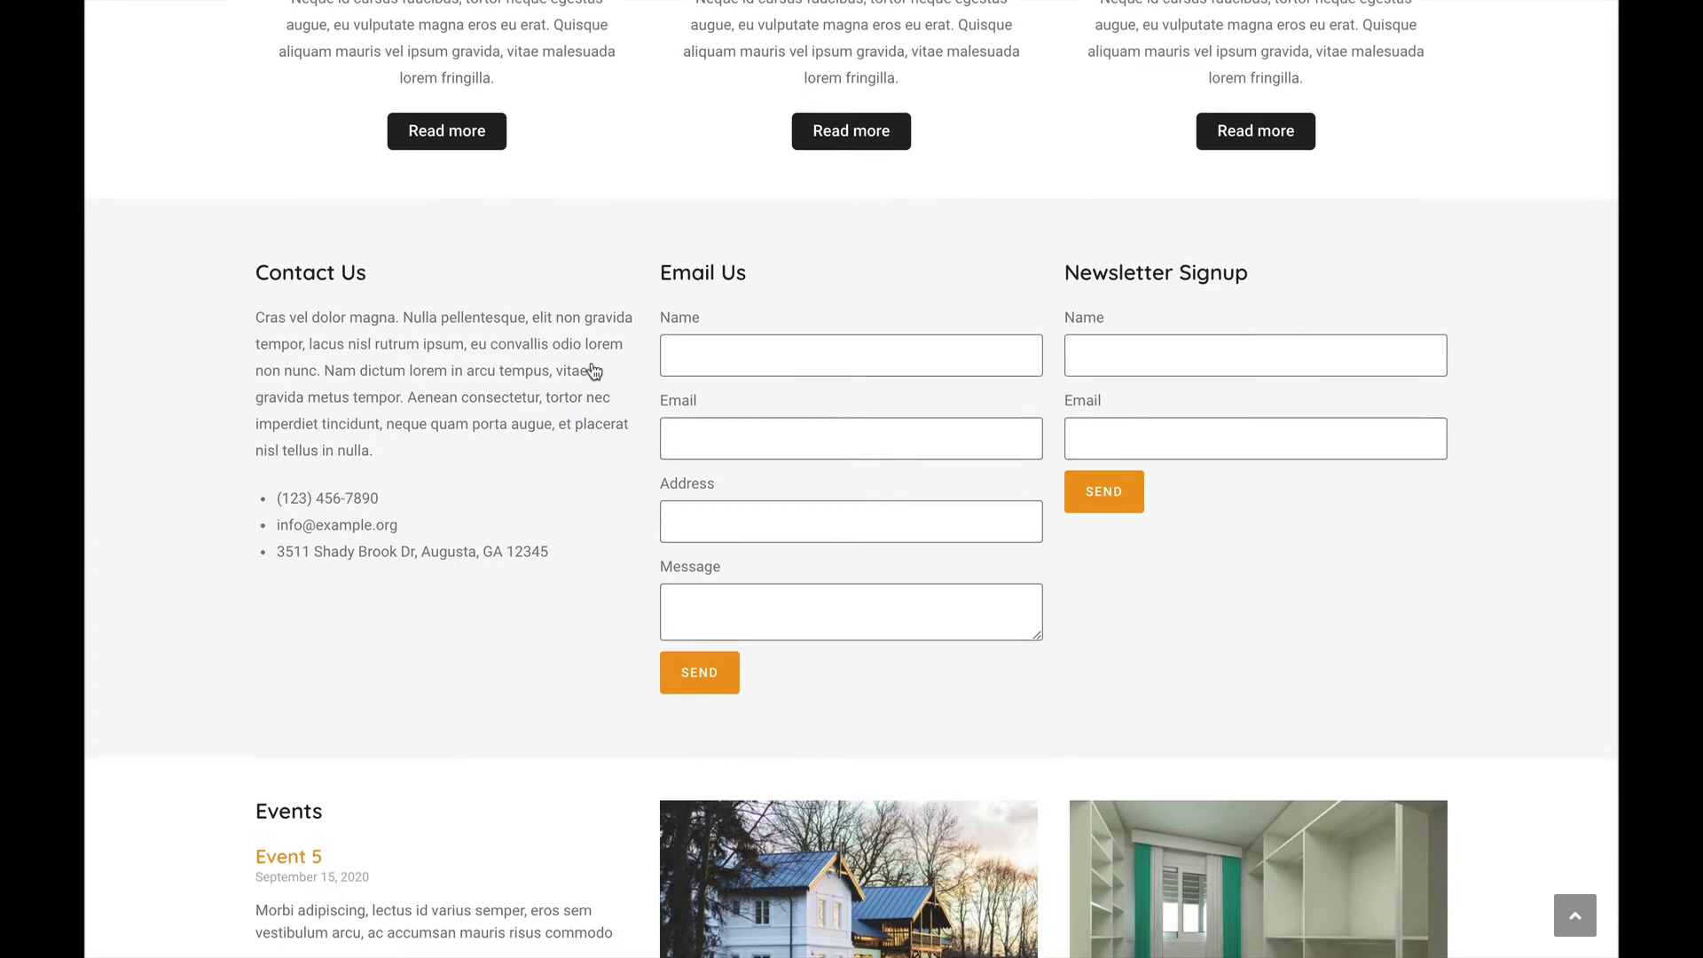
scroll(594, 370, down, 5)
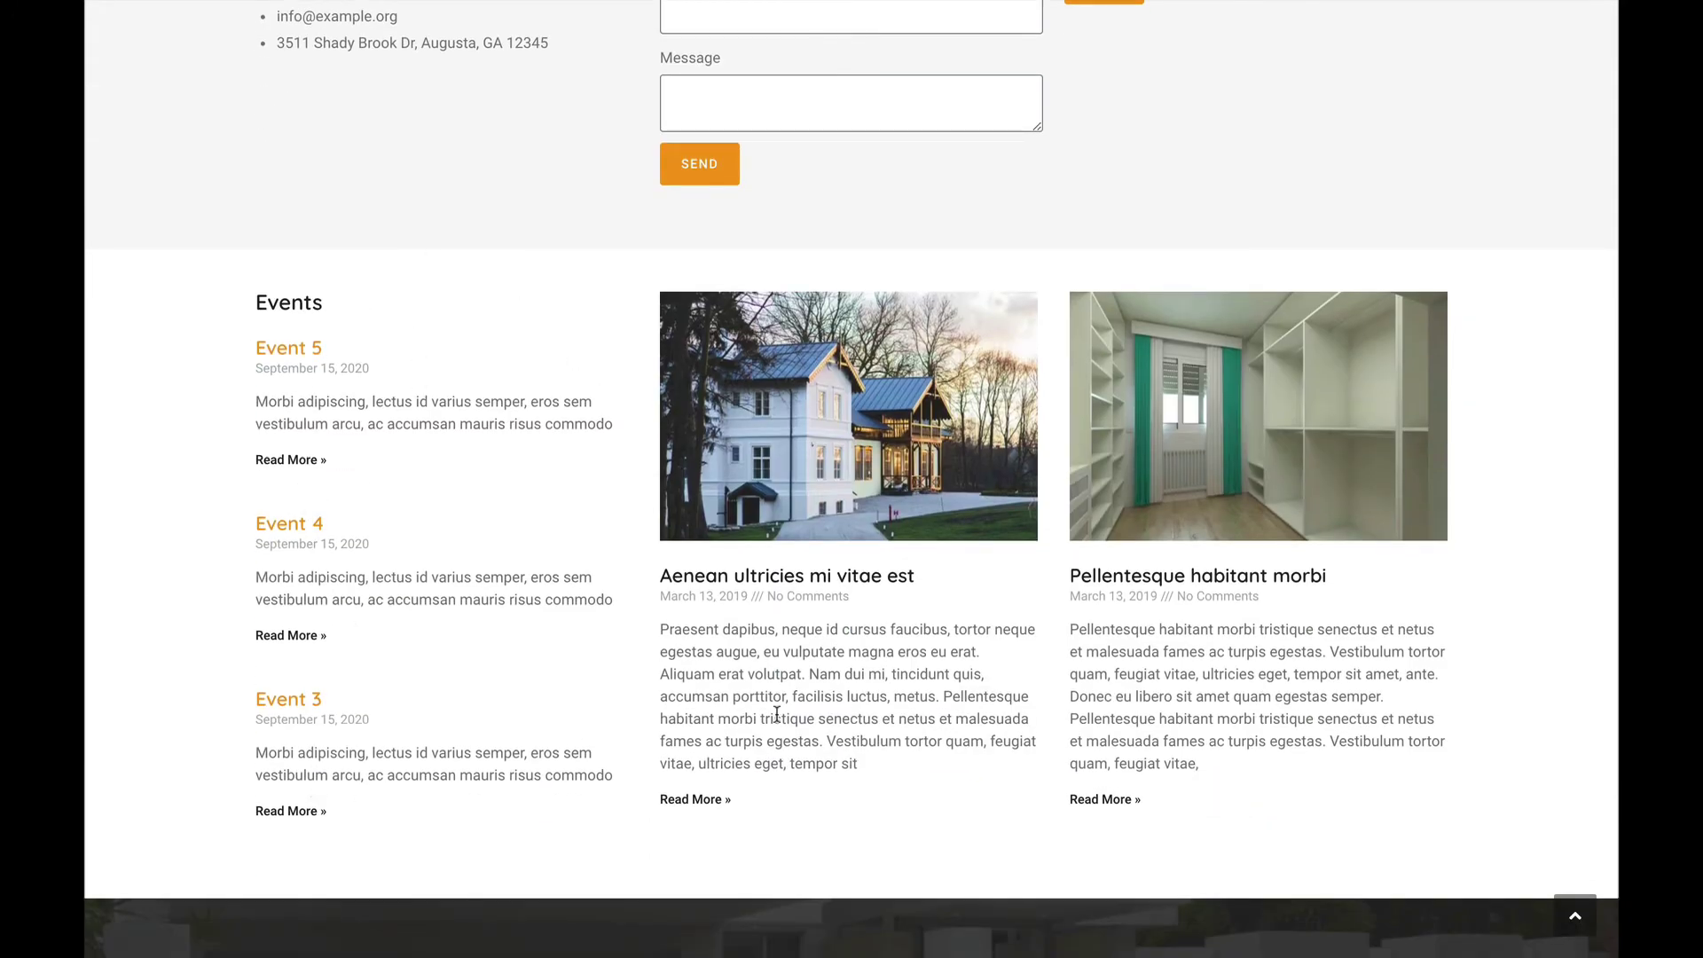
scroll(810, 719, down, 3)
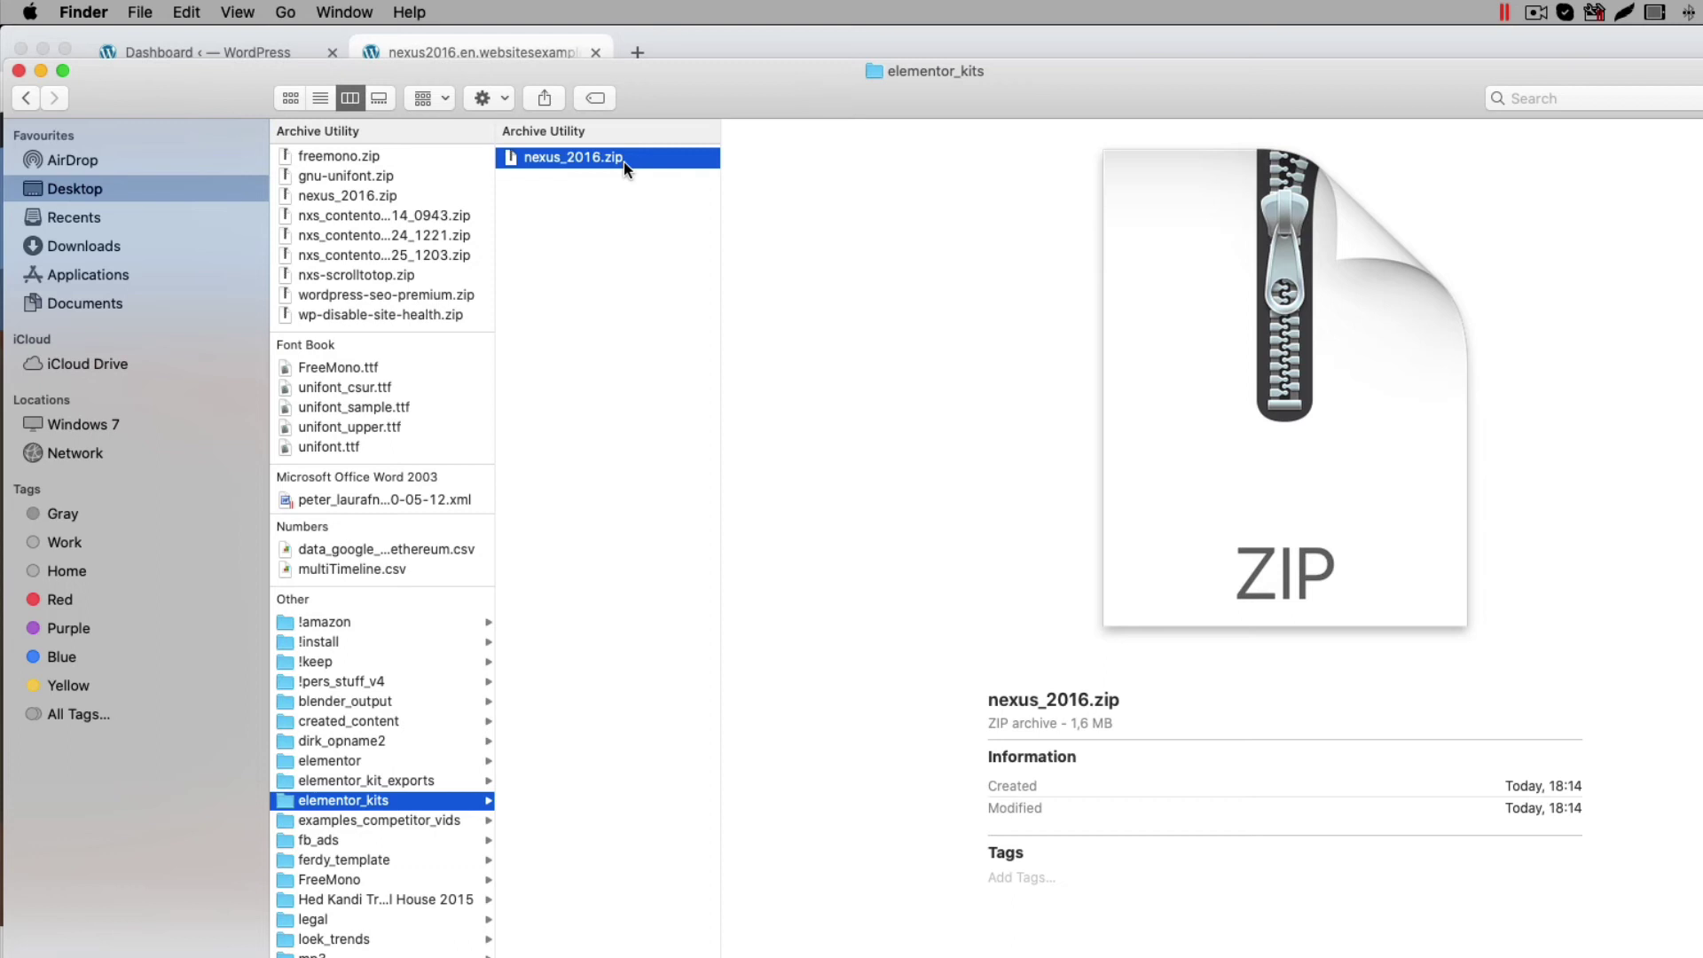
Step: Extract nexus_2016.zip and select the 2016.wpress backup in the new nexus_2016 folder
double_click(624, 161)
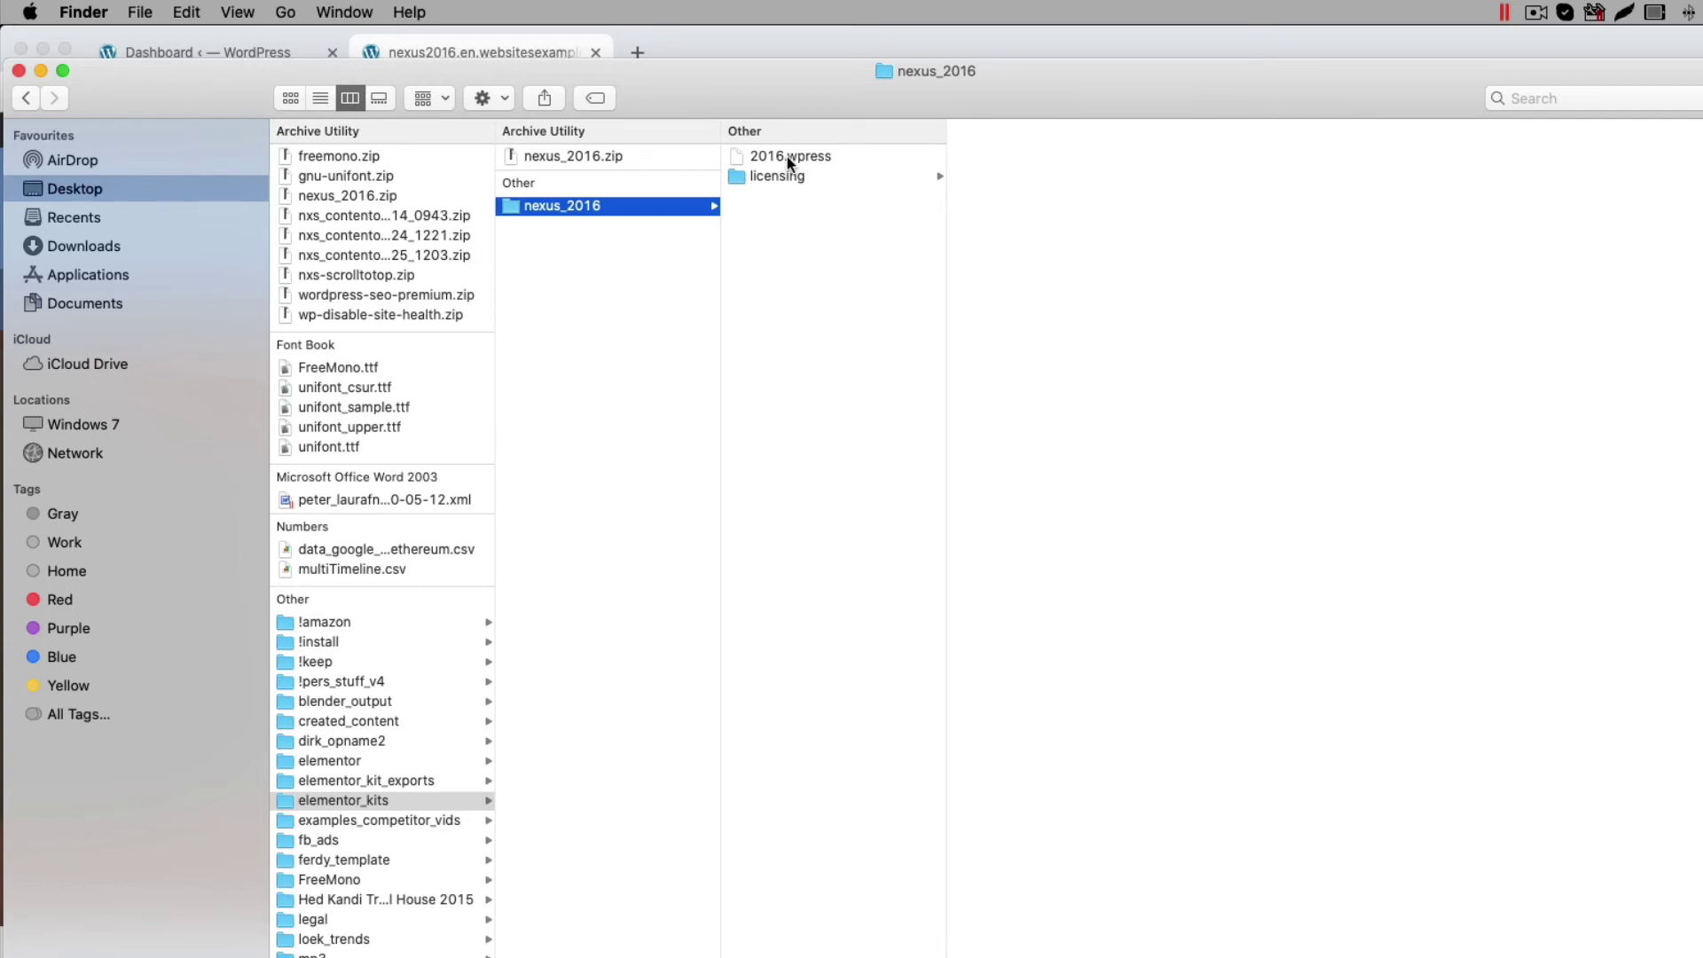
click(785, 156)
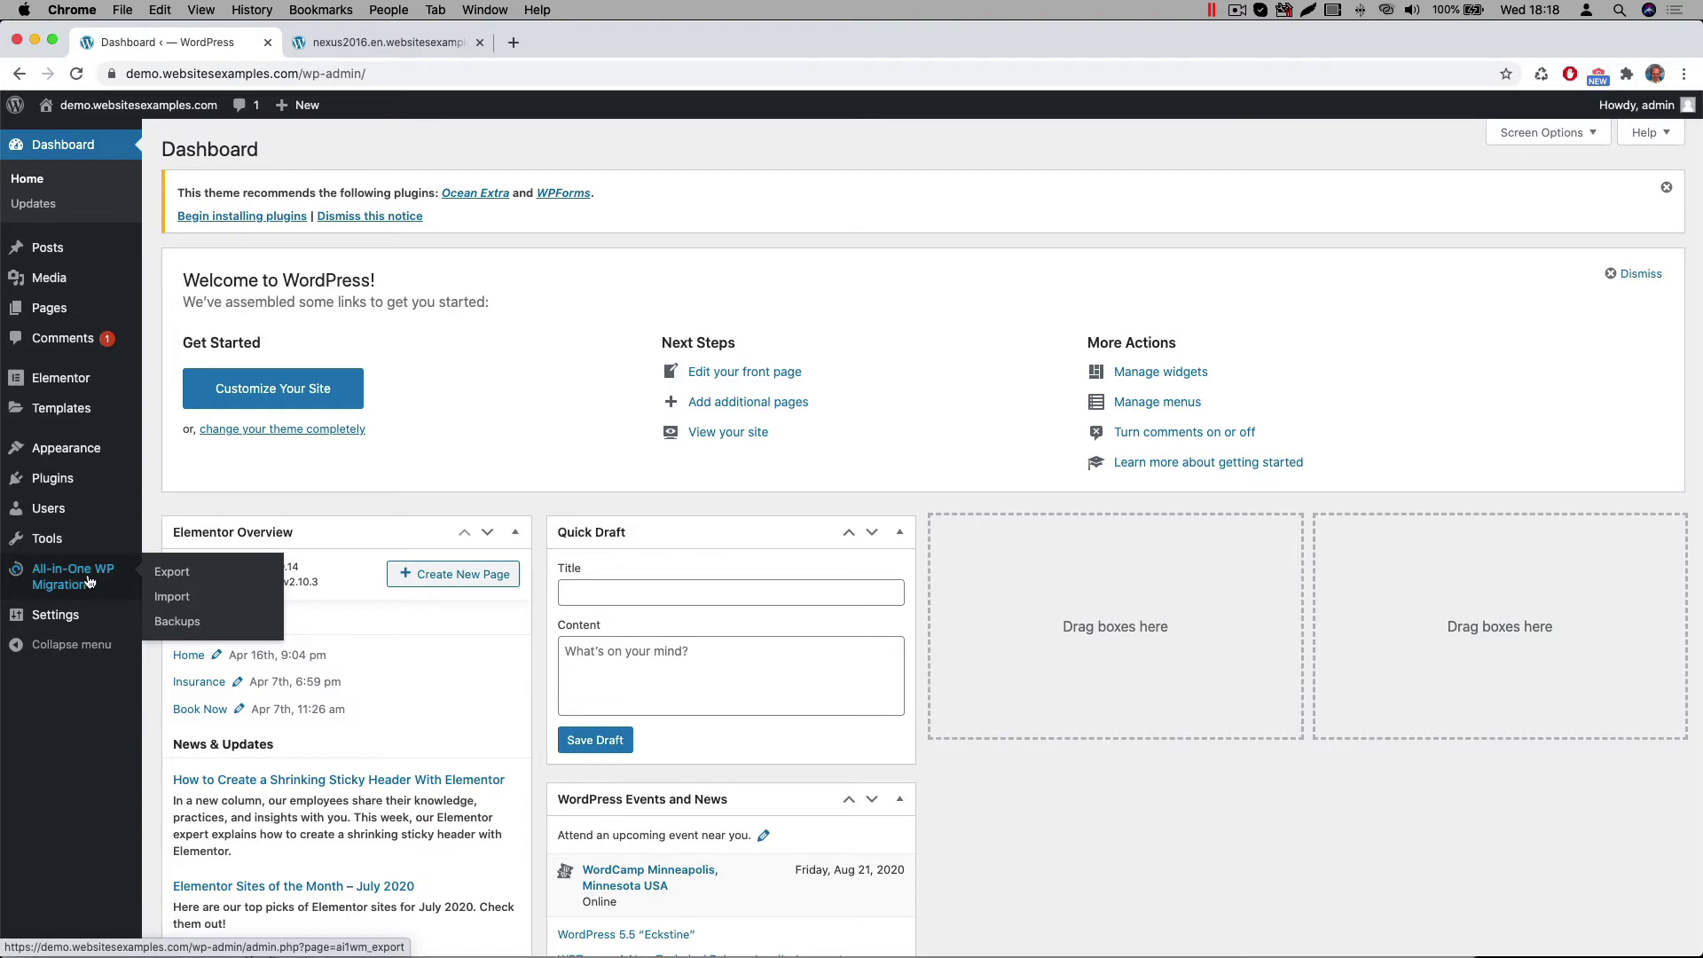
Step: Import the 2016.wpress file via All-in-One WP Migration's Import From > File option
click(172, 596)
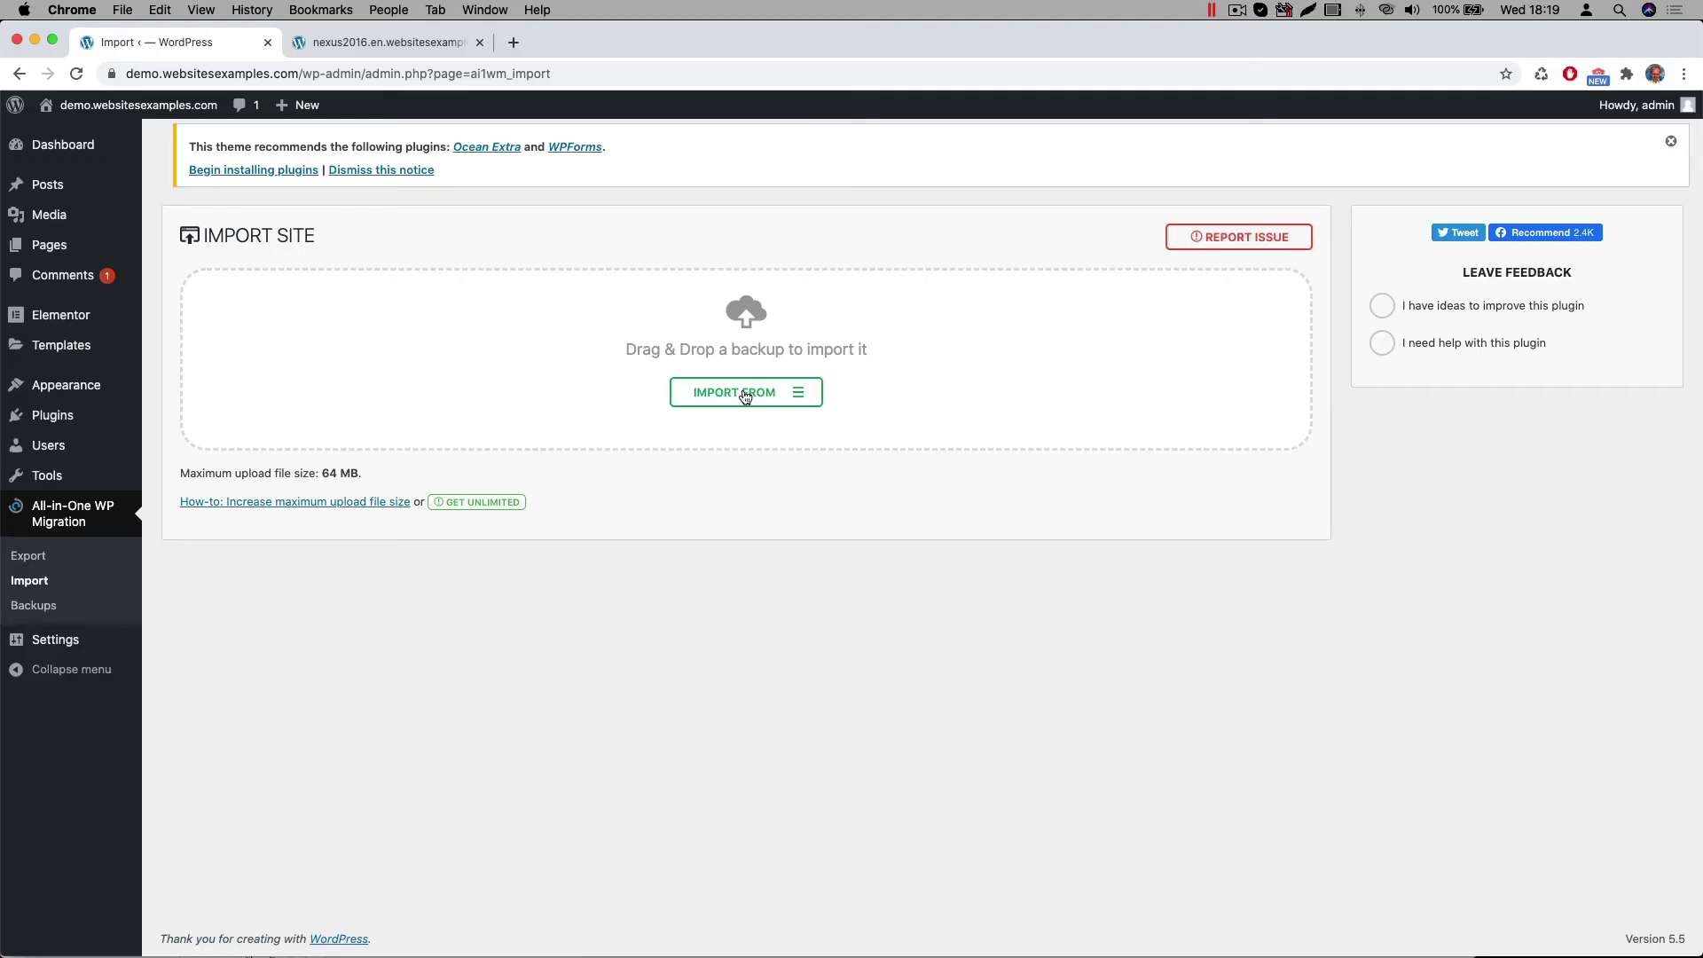
click(745, 396)
click(724, 418)
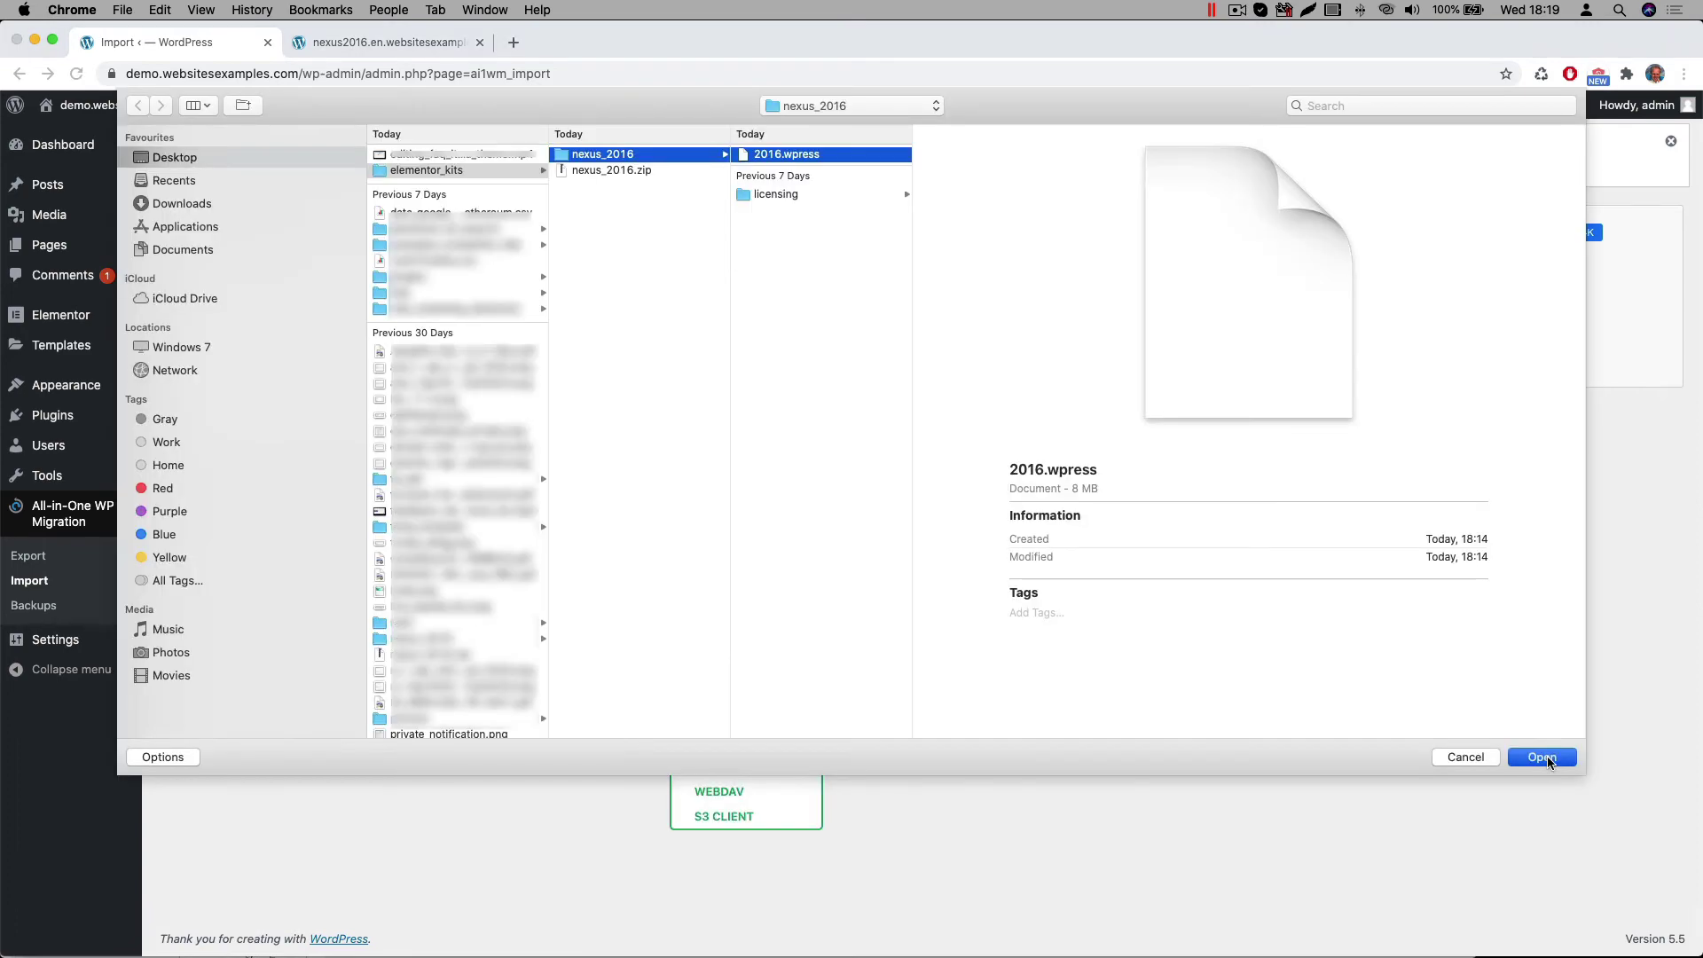
click(1544, 758)
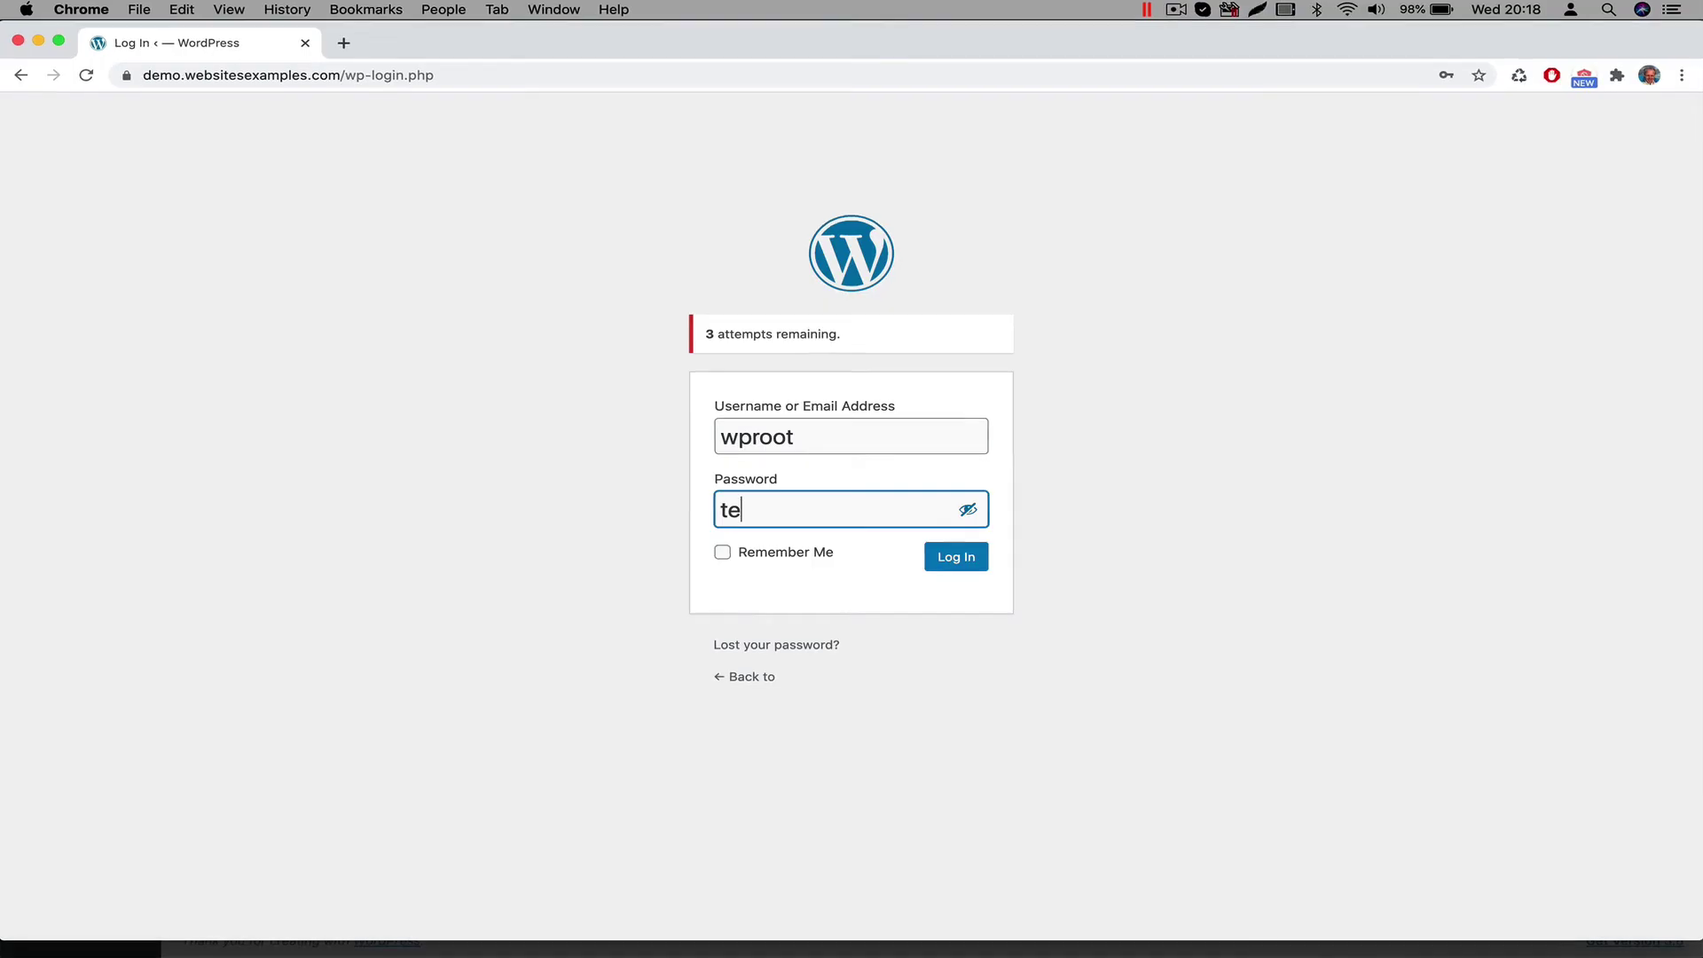
Step: Log in to the imported site with the admin username and password
text(mp1234)
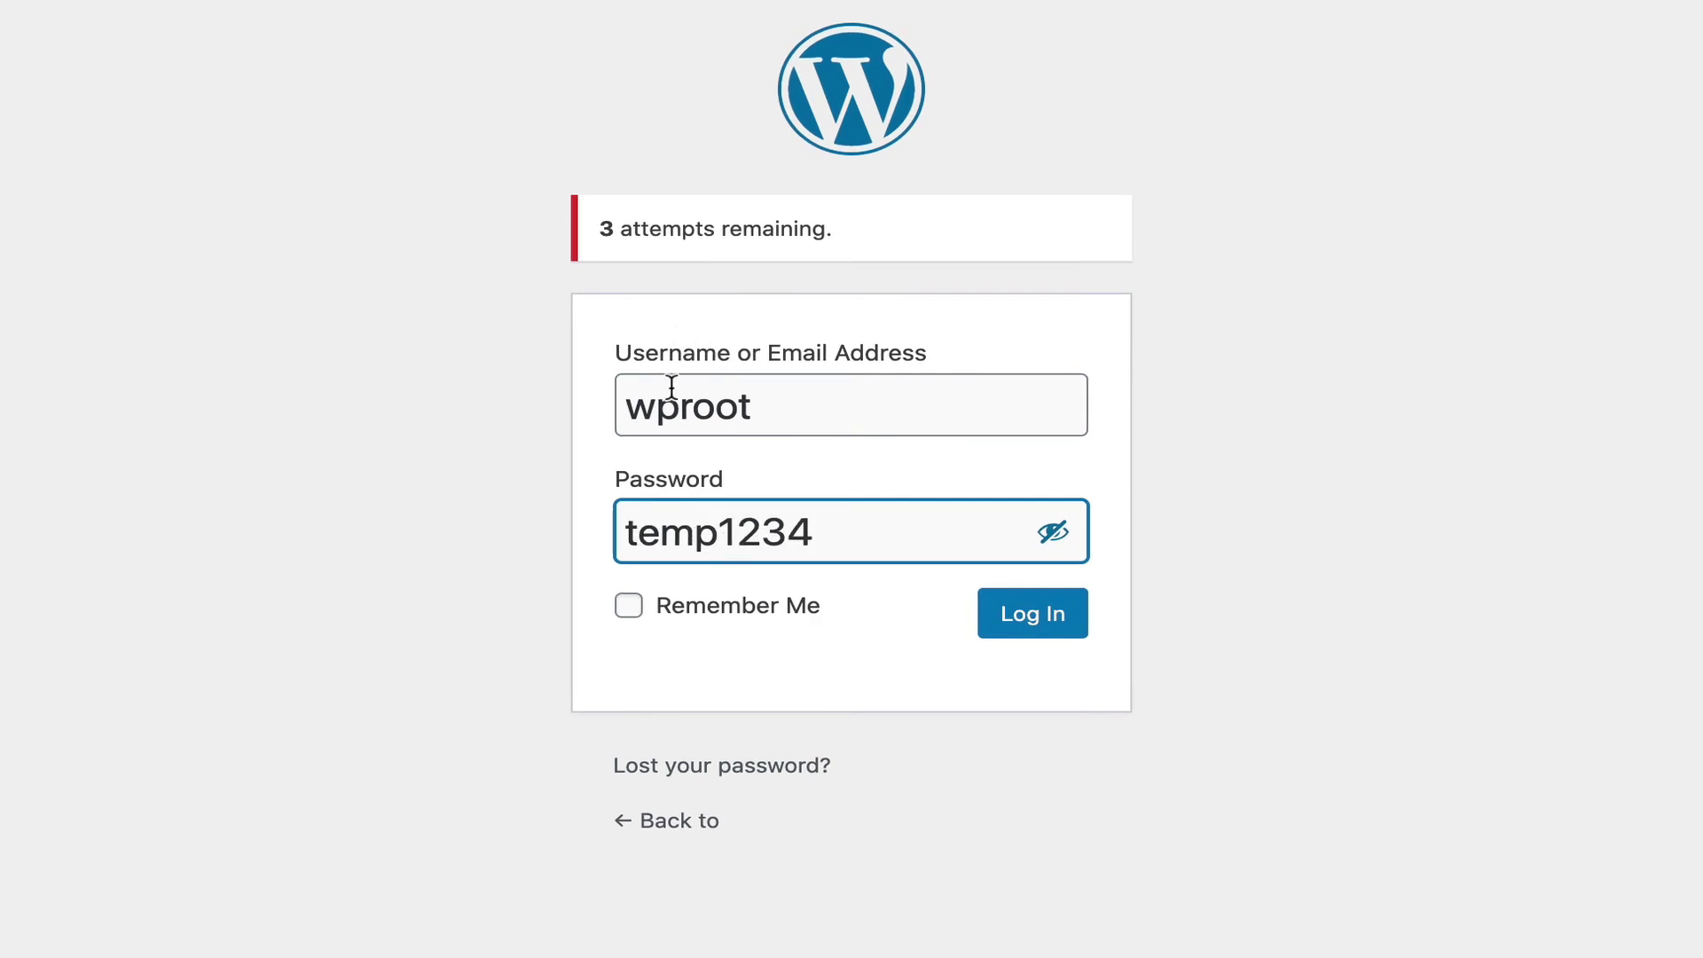
click(1000, 618)
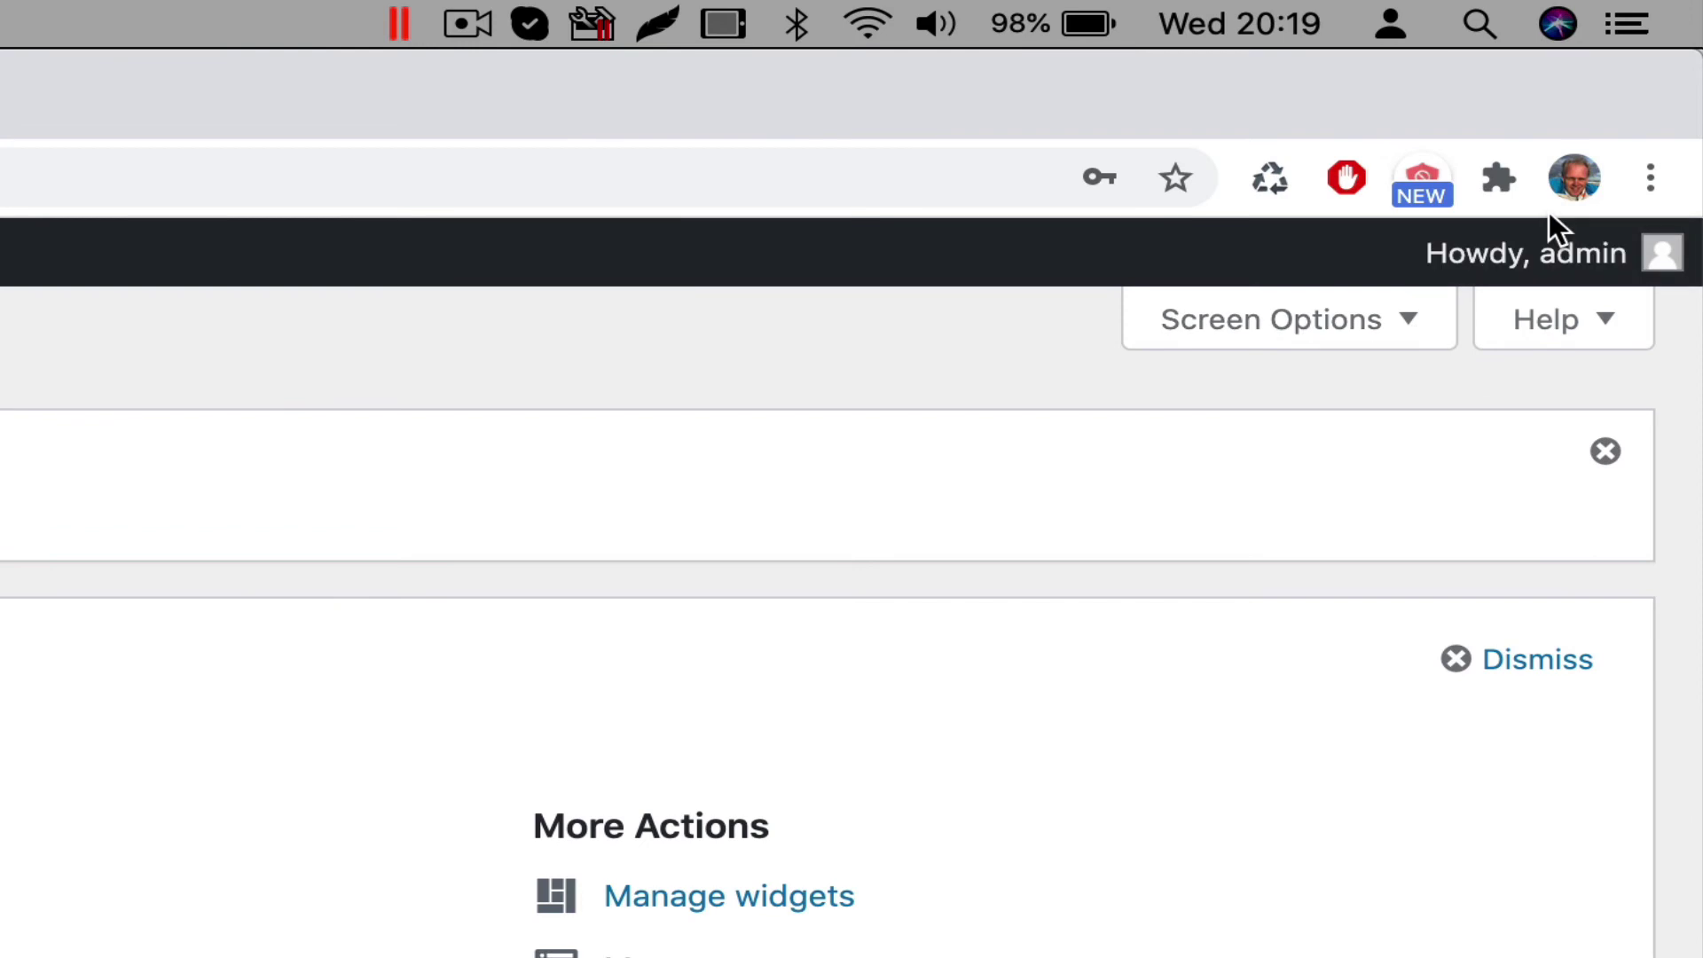
Step: On the admin's Edit Profile page, generate a new Strong password and select it for copying
mouse_move(1626, 108)
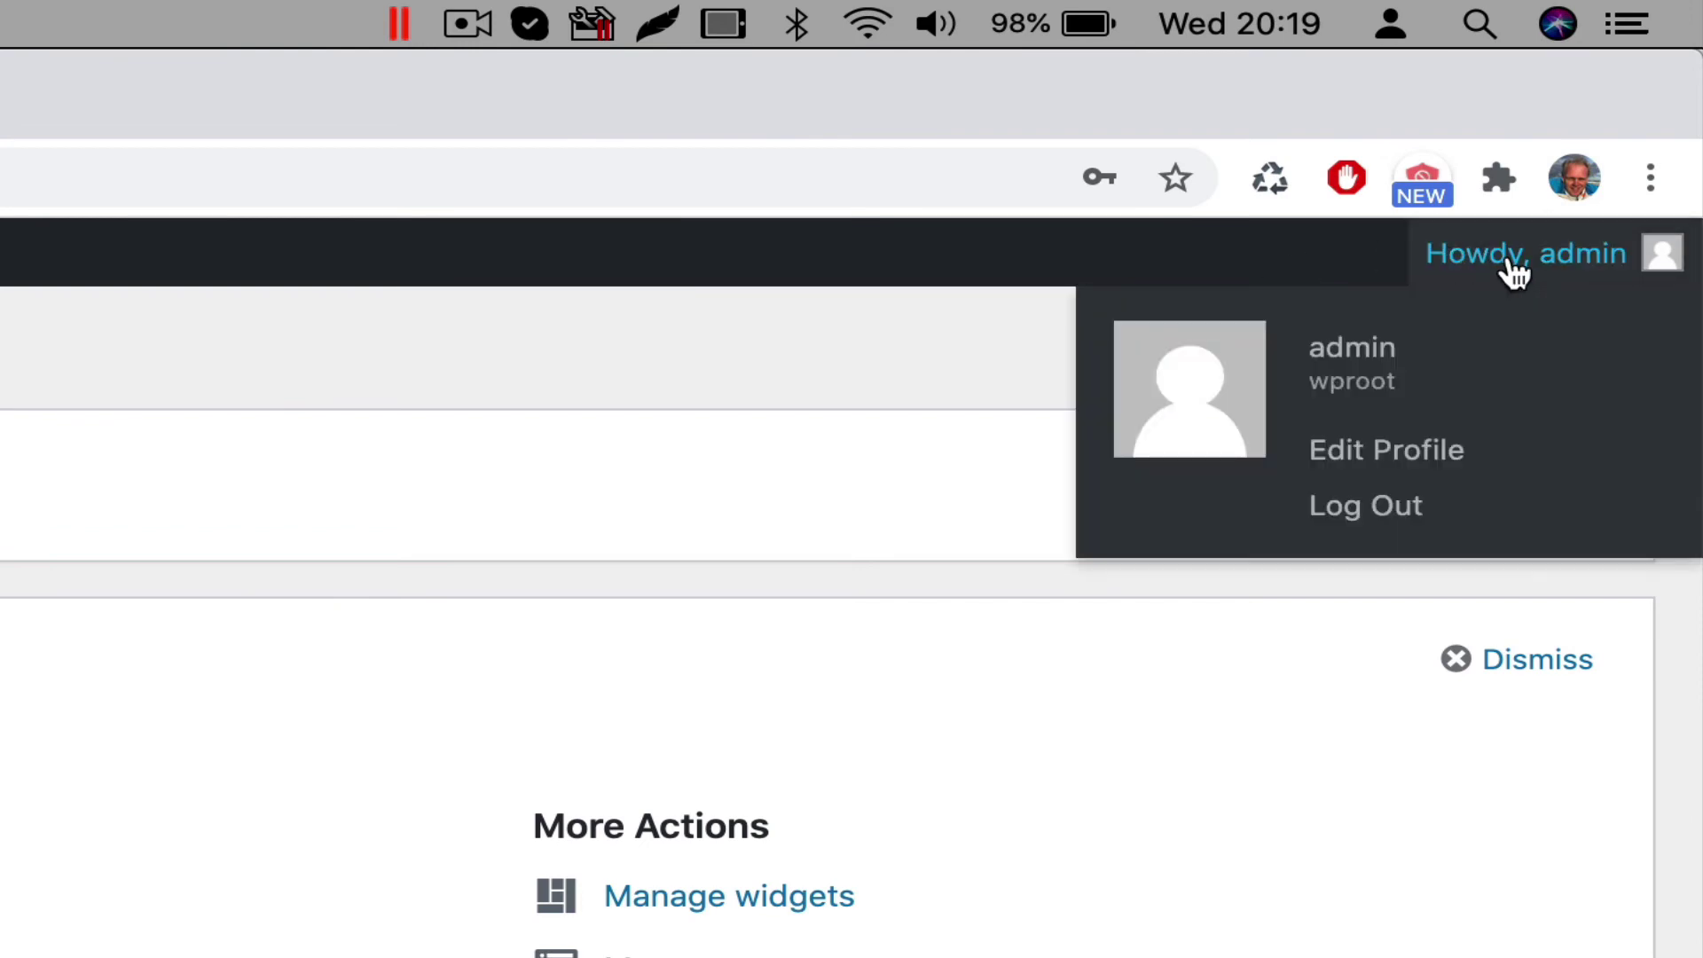
click(1423, 448)
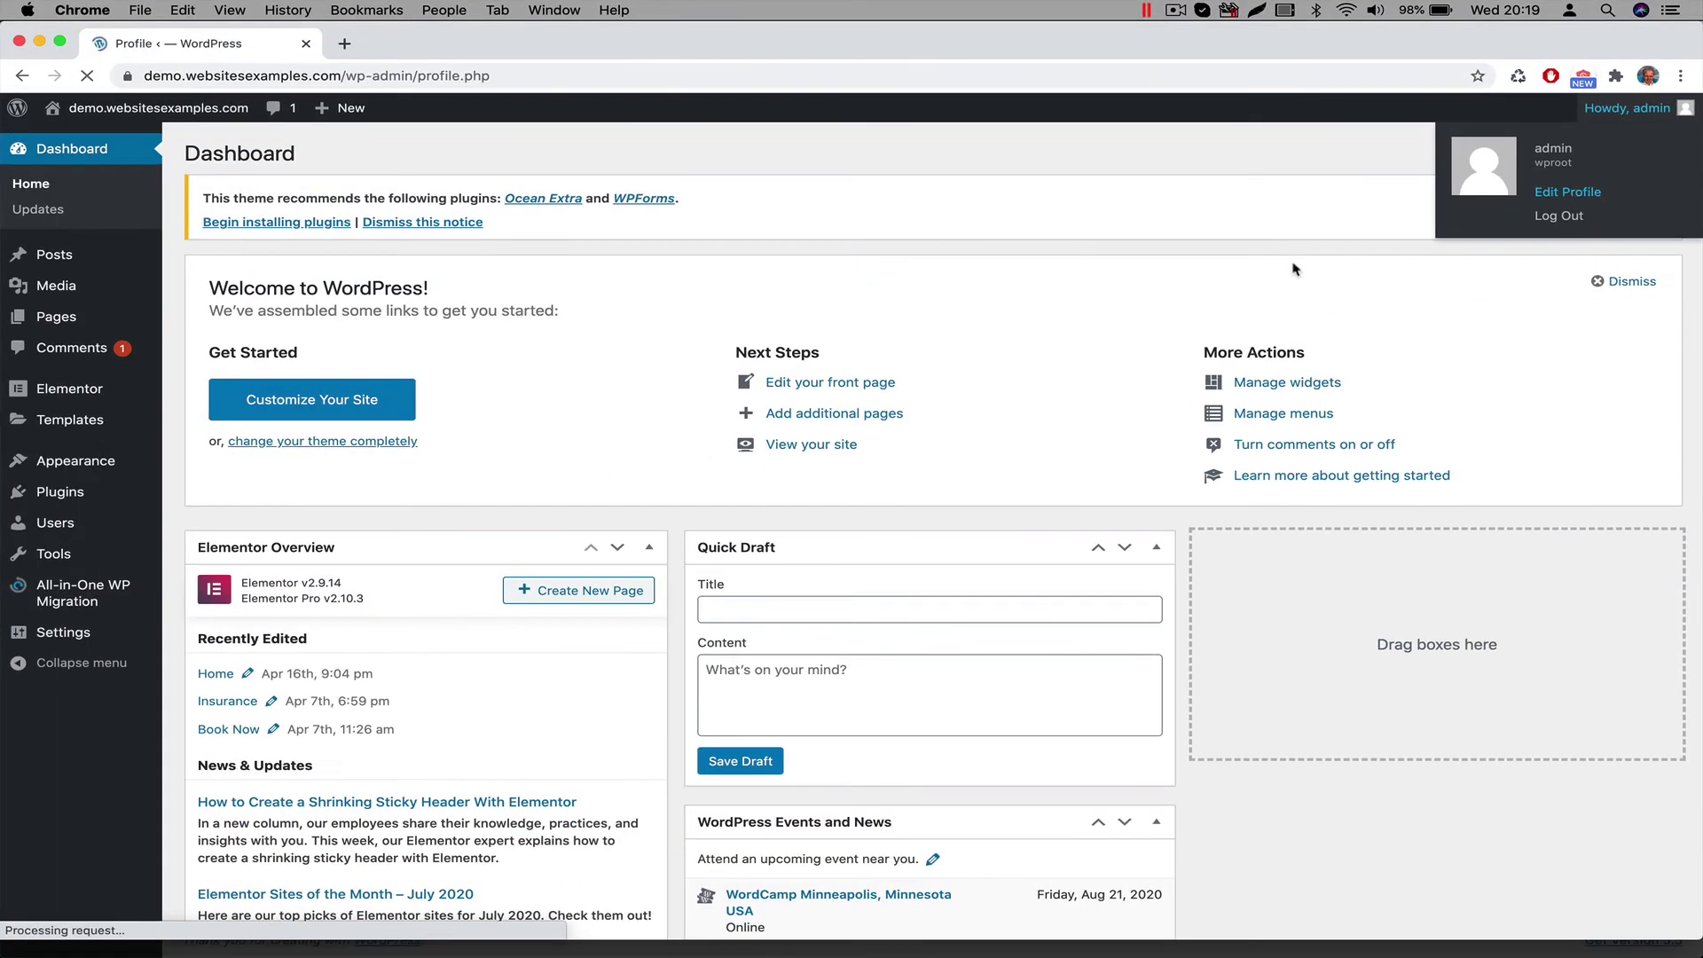
scroll(587, 714, down, 7)
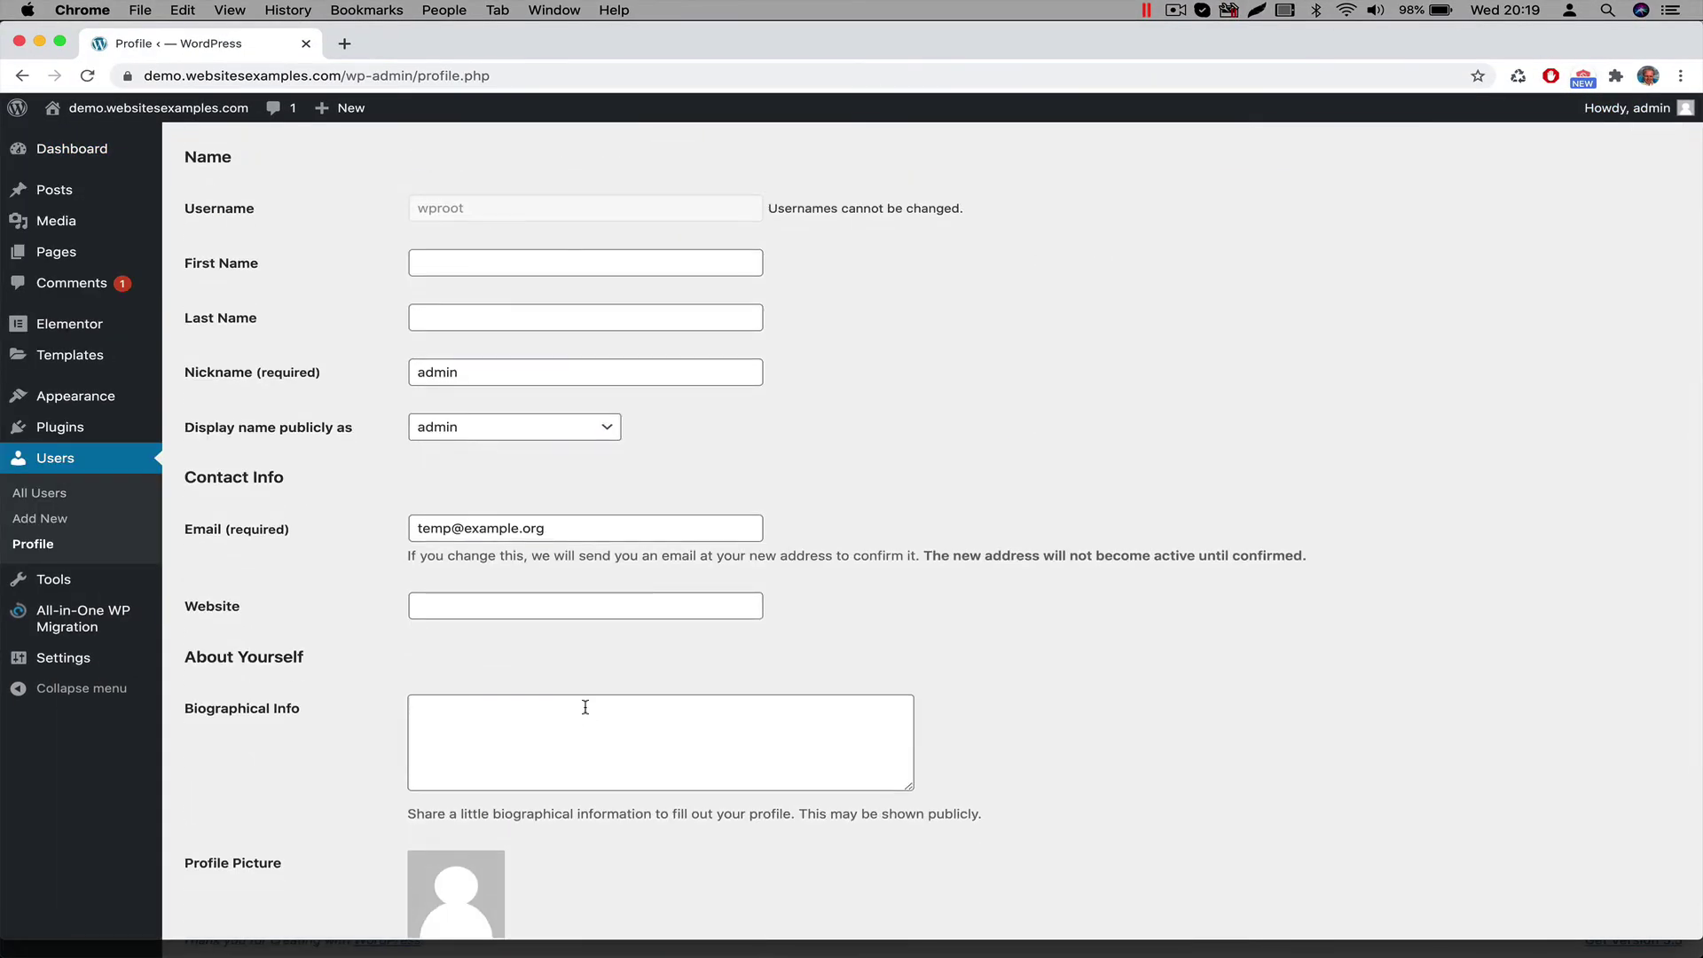
scroll(583, 710, down, 3)
drag(565, 257, 298, 260)
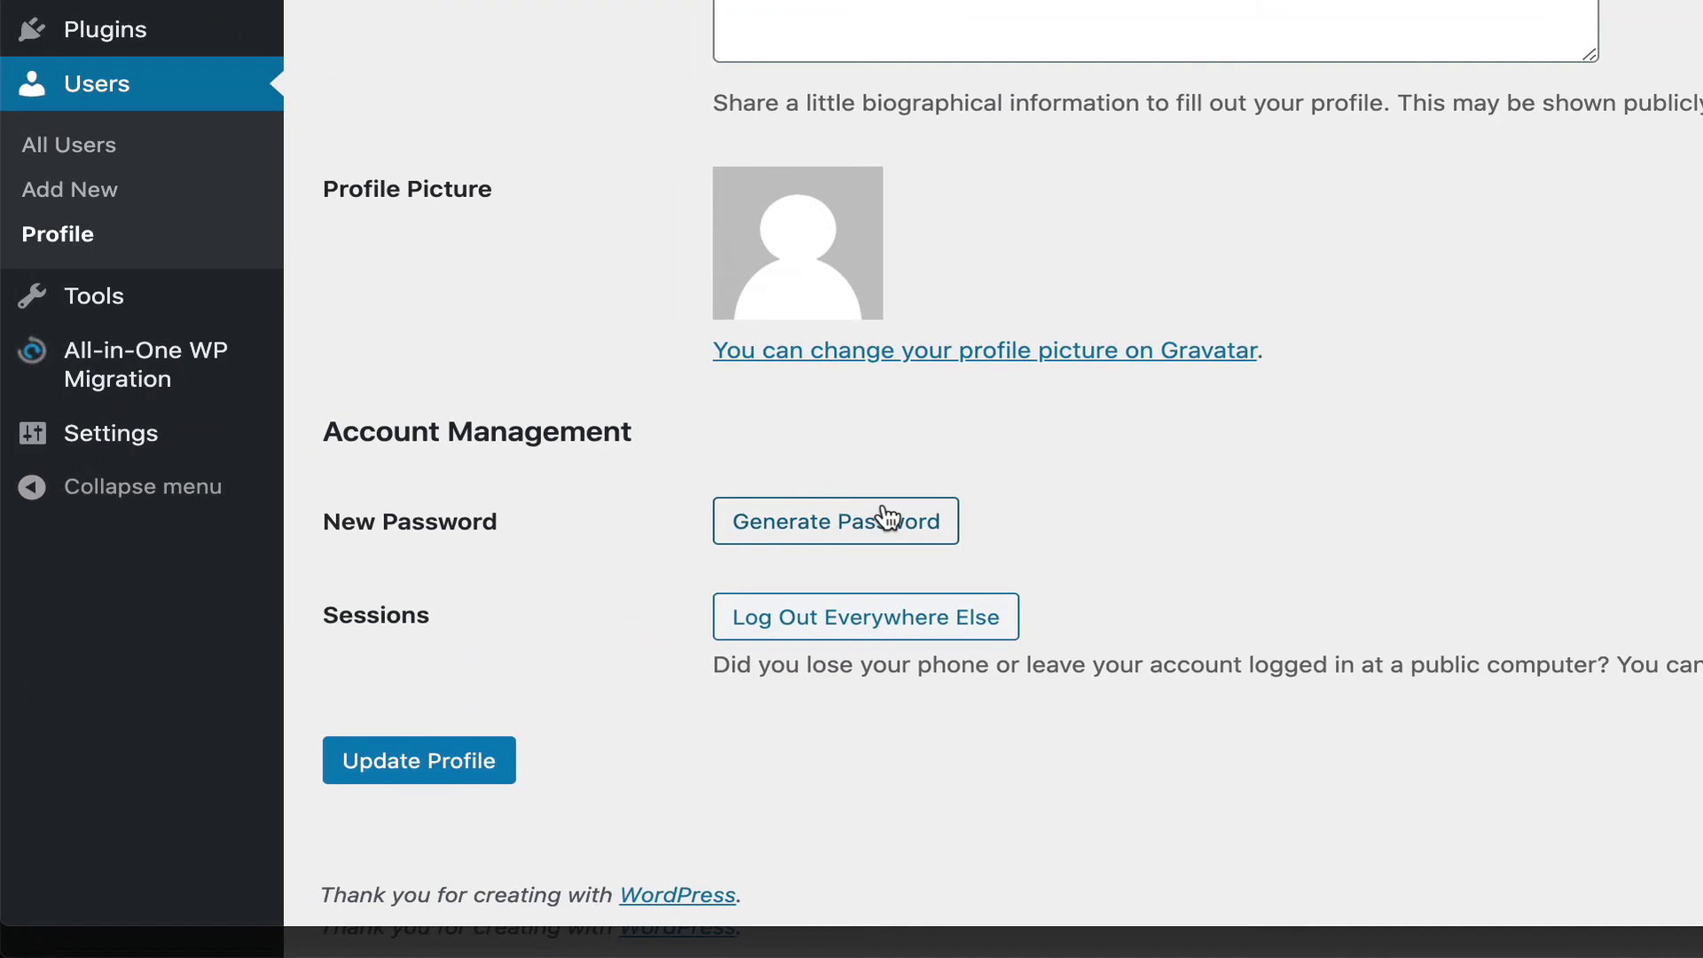
click(887, 517)
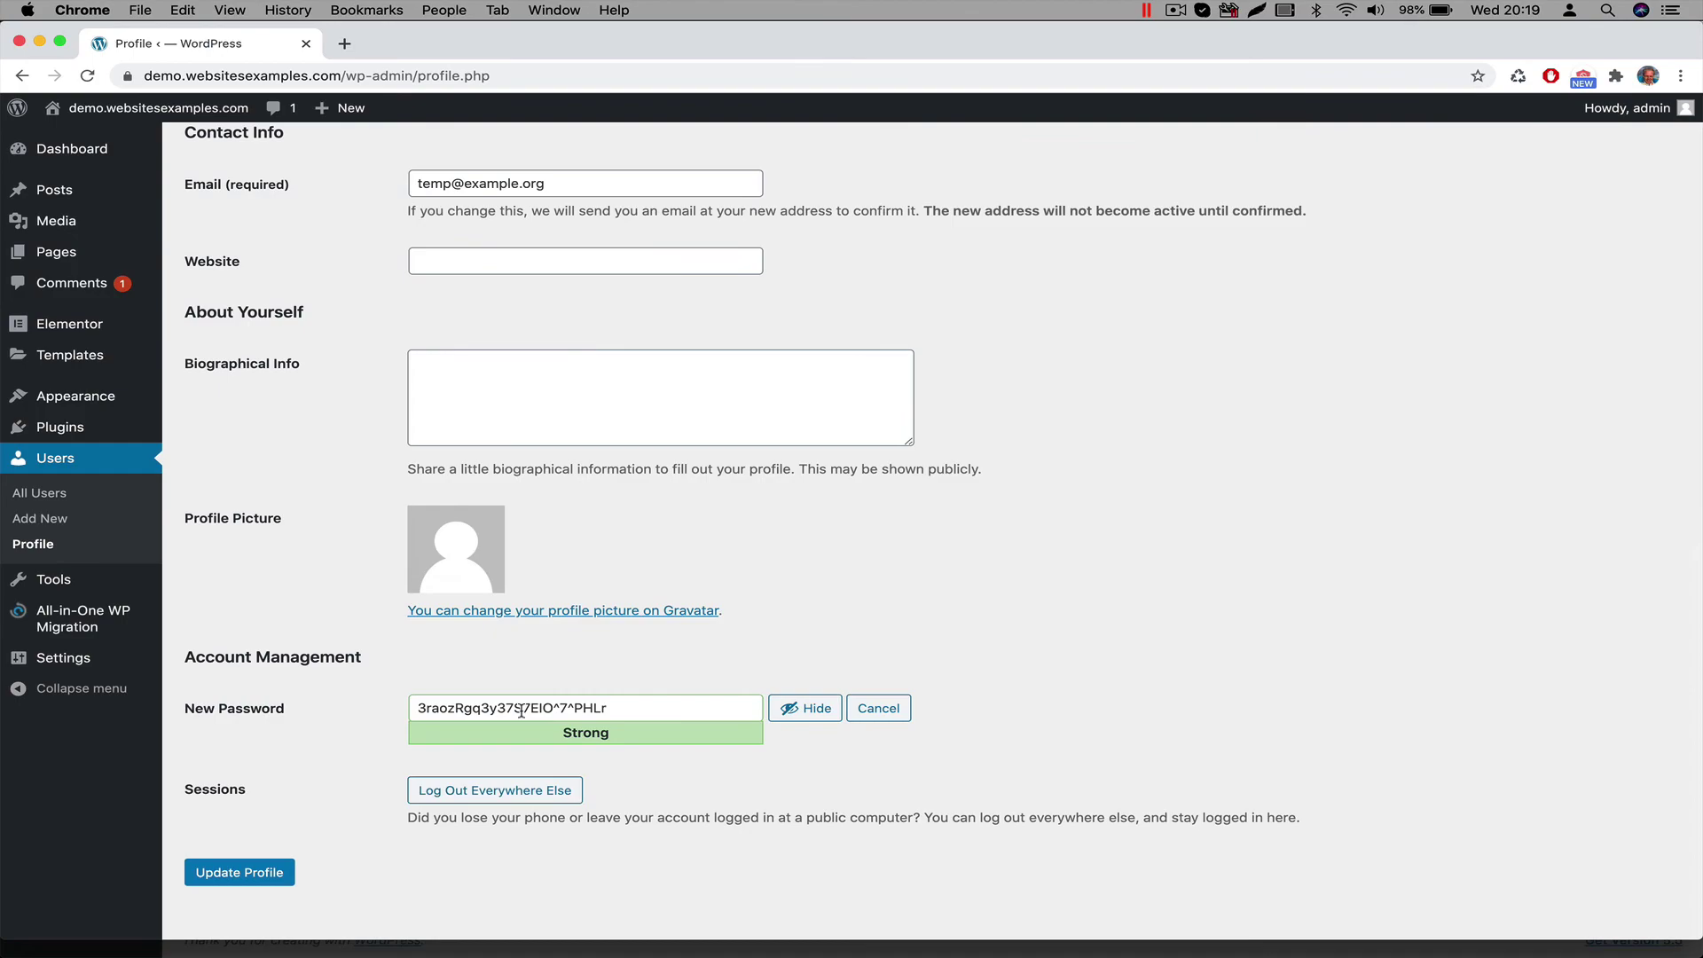
triple_click(521, 710)
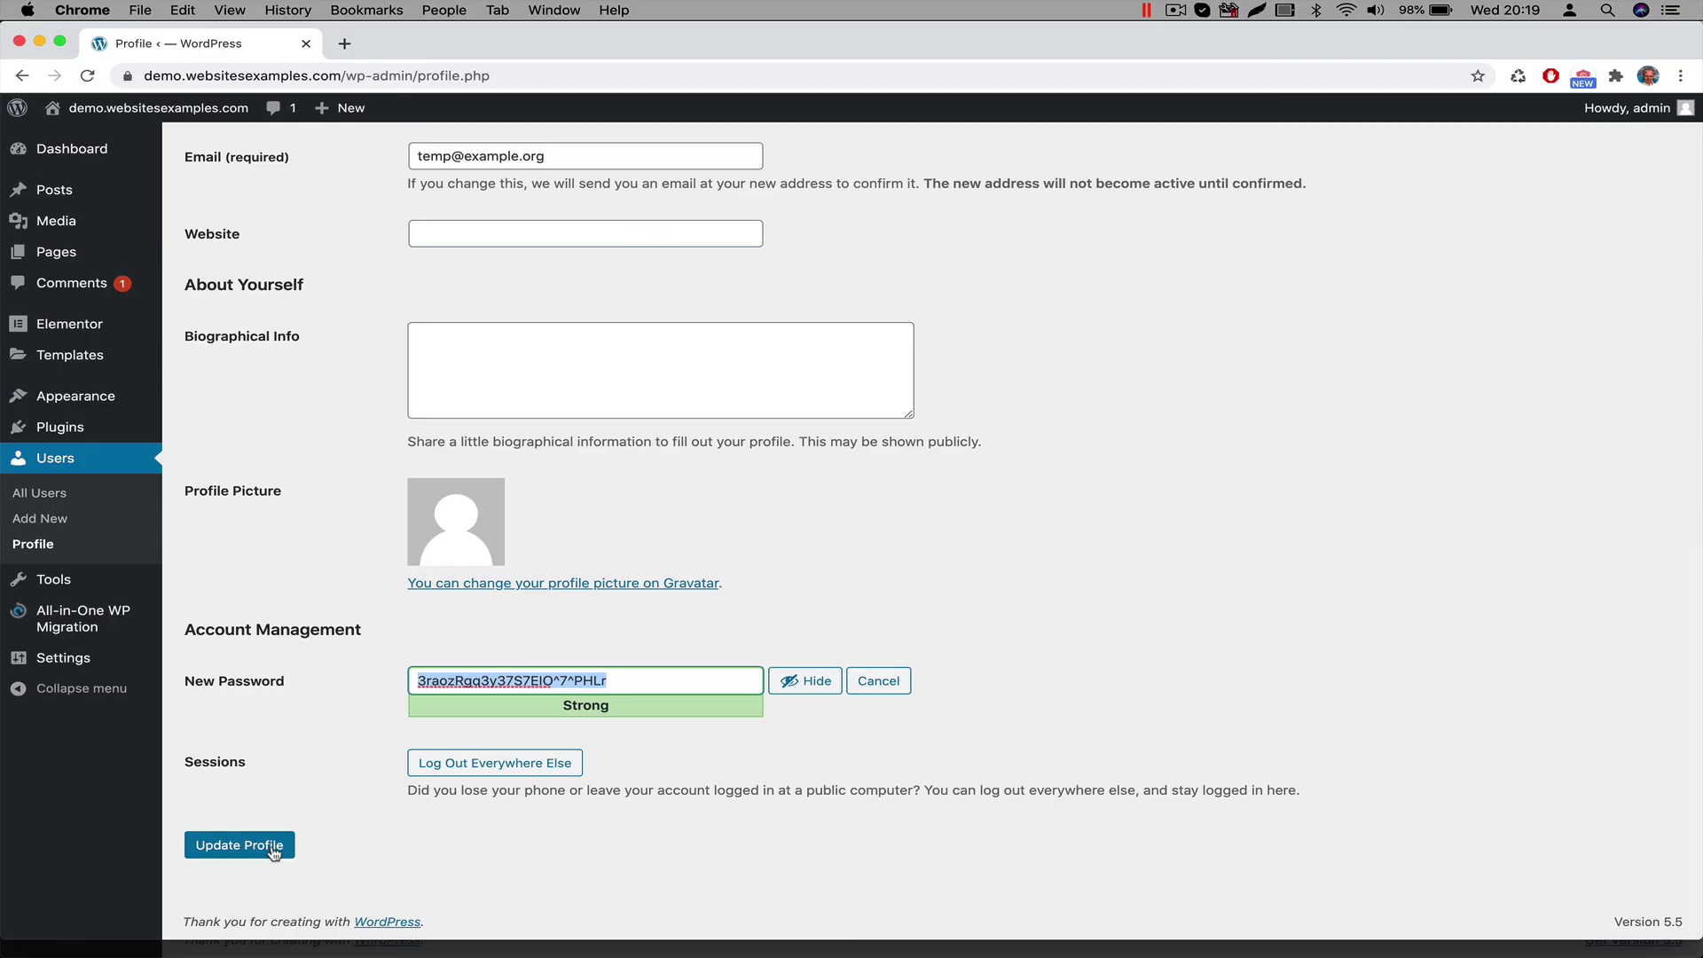